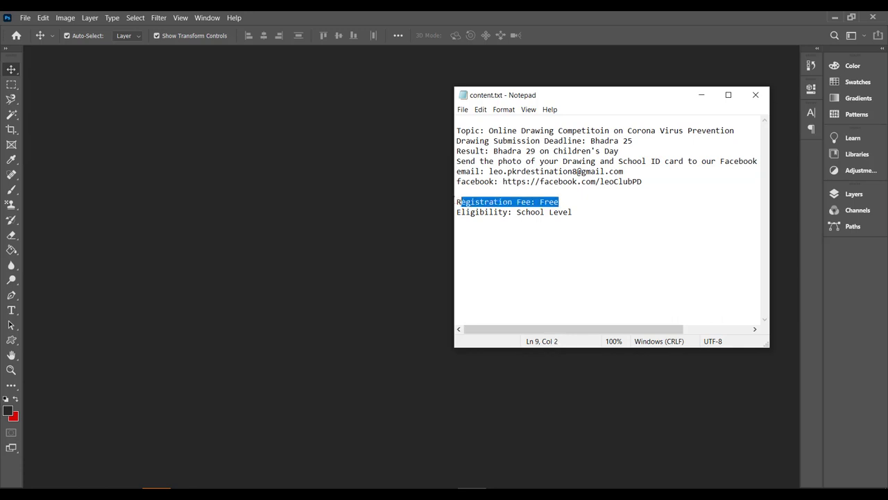
left_click(588, 230)
left_click_drag(590, 215, 458, 128)
left_click(587, 200)
left_click(702, 97)
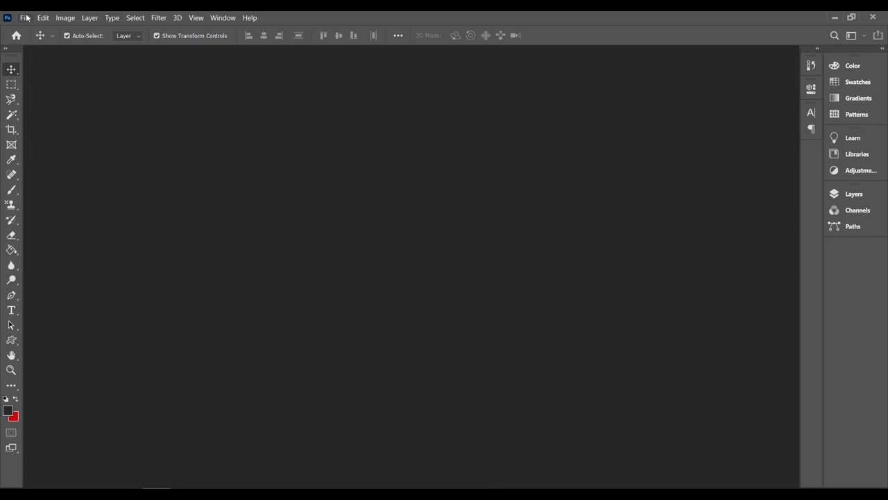
left_click(25, 18)
Step: Add the line "Organizer: Leo Club of Pokhara Destination" below the eligibility line in the Notepad file content.txt
type("O")
type("rganizer: Leo Club of Pokhara De")
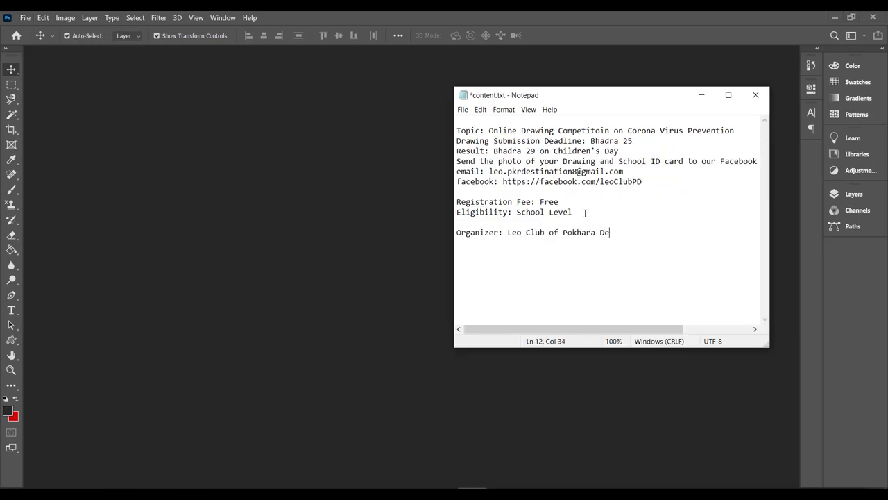
type("stination")
key("BackSpace")
key("BackSpace")
key("BackSpace")
type("ination")
Step: Add "Lions Club of Pokhara Destination" on an indented second organizer line and save the notes
key("Return")
key("Tab")
key("Tab")
type("lil")
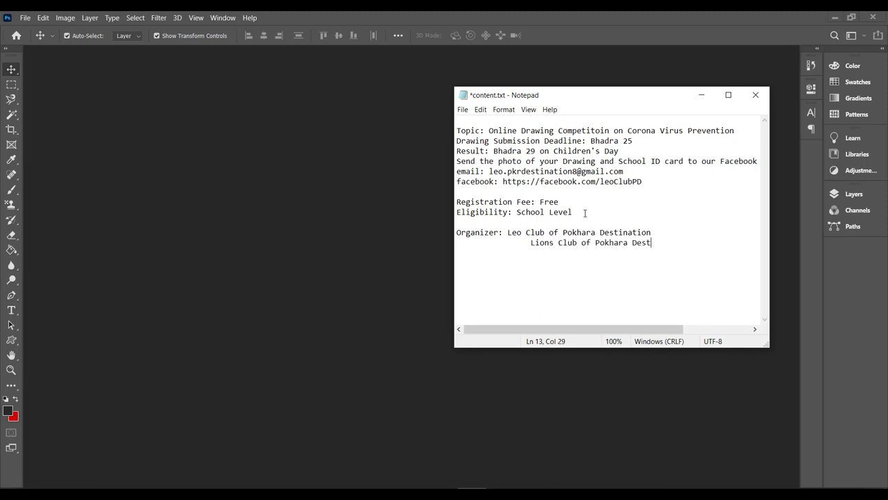
type("ions")
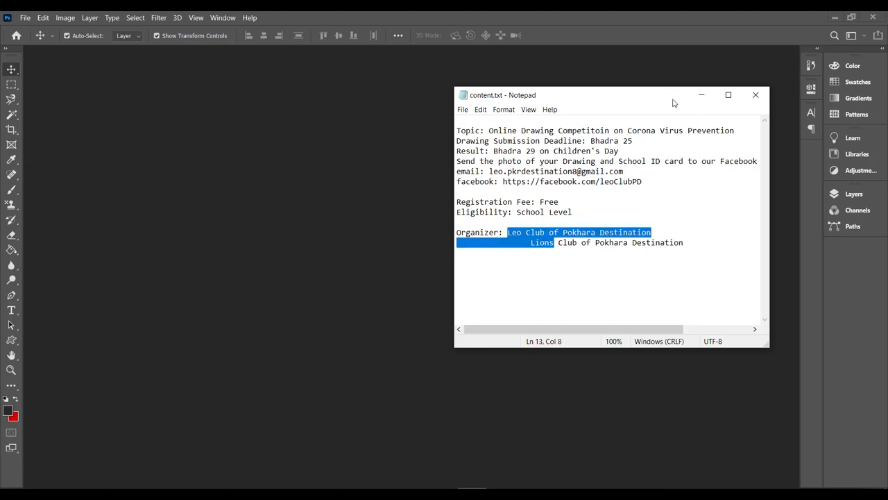
left_click(701, 95)
Step: Switch to Photoshop and open district banner.png, club logo.png and lions.jpg together from the Banner-Logos folder
key("ctrl+o")
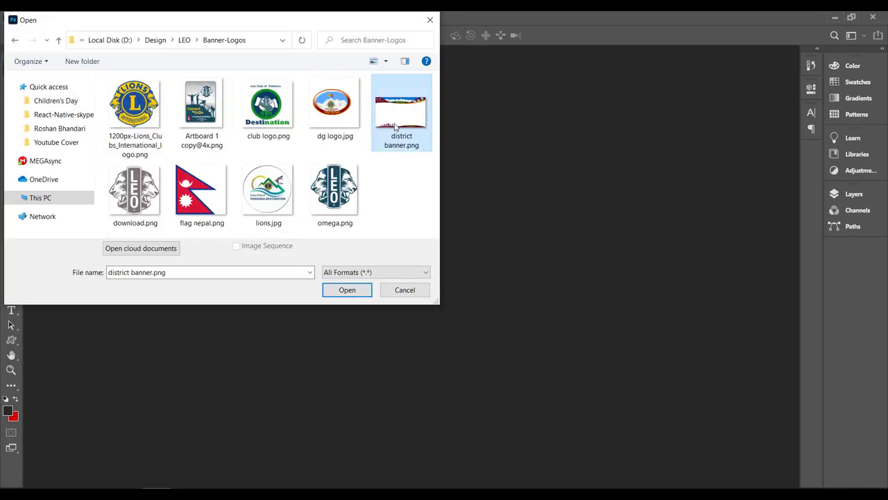
left_click(282, 139, "ctrl")
left_click(276, 201, "ctrl")
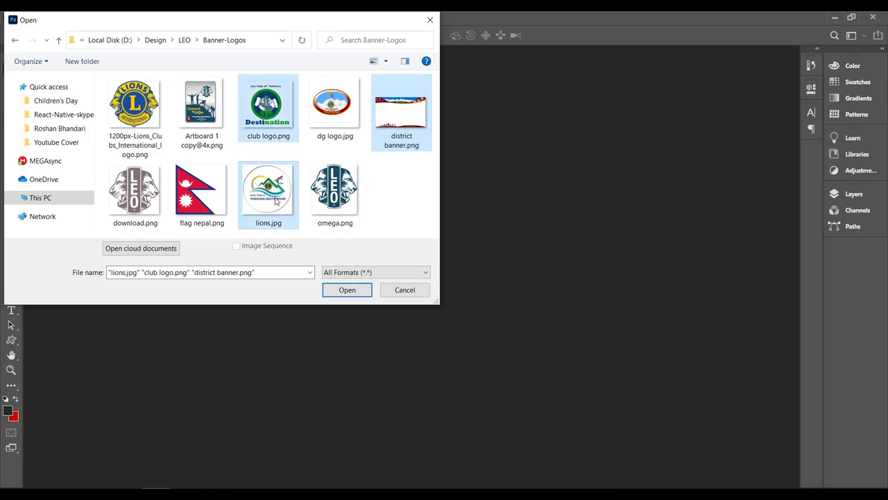
left_click(344, 291)
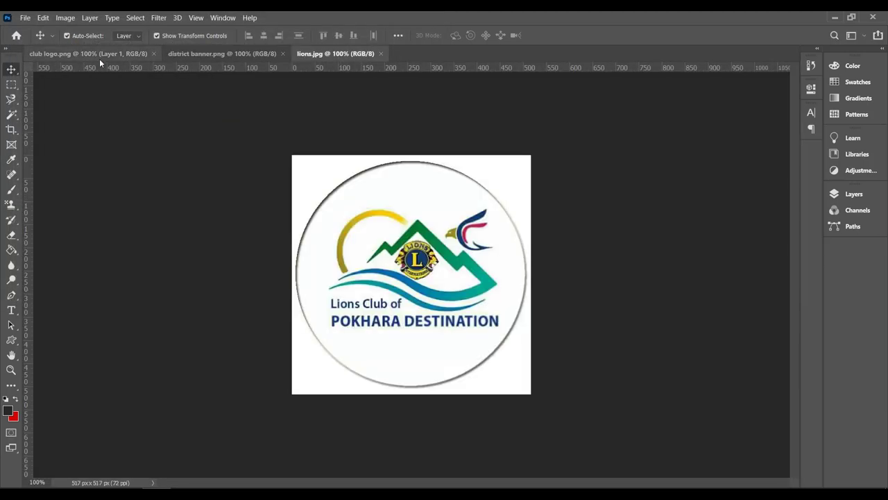
Step: Duplicate the district banner image as "Childrens day" and close the original banner file
left_click(239, 59)
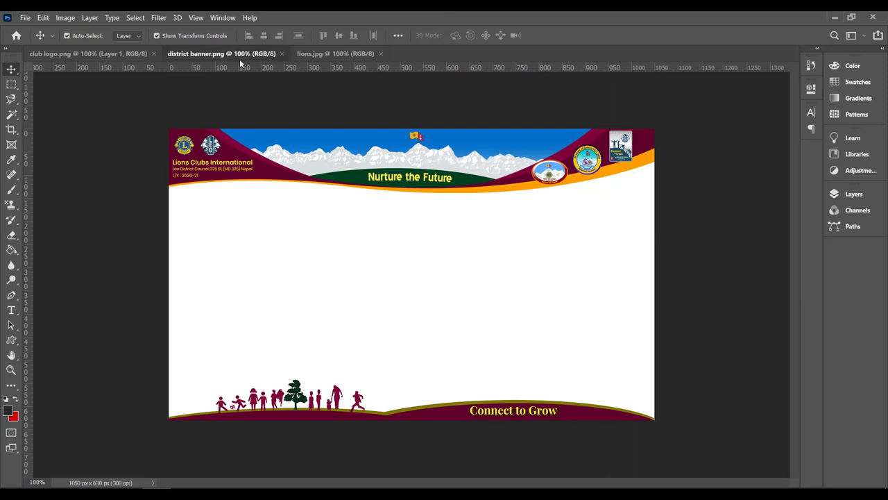
left_click_drag(240, 59, 192, 72)
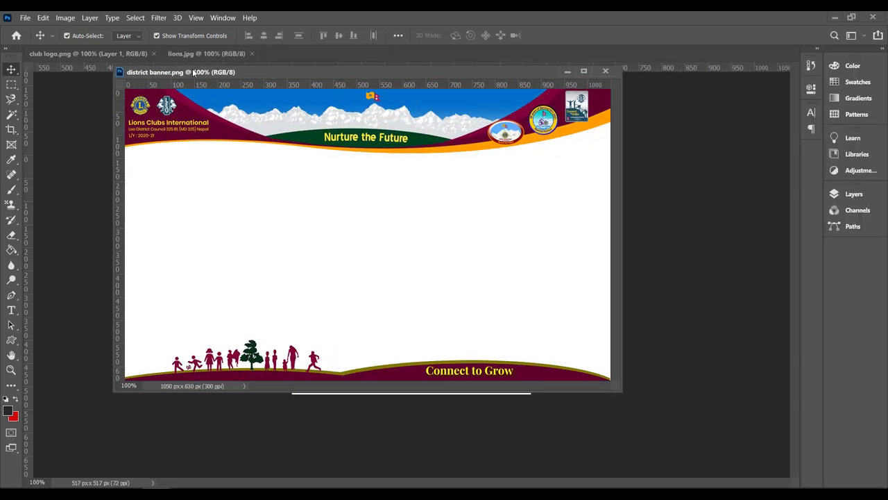
right_click(192, 72)
left_click(213, 76)
type("Children")
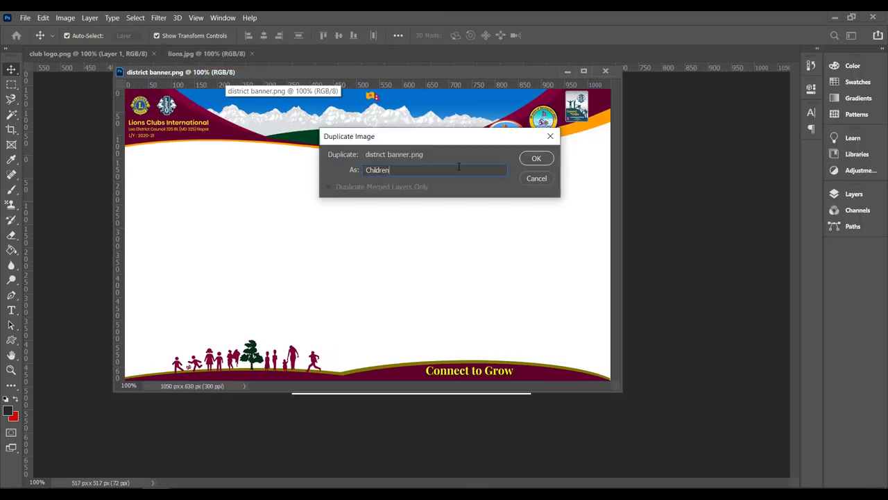
type("s day")
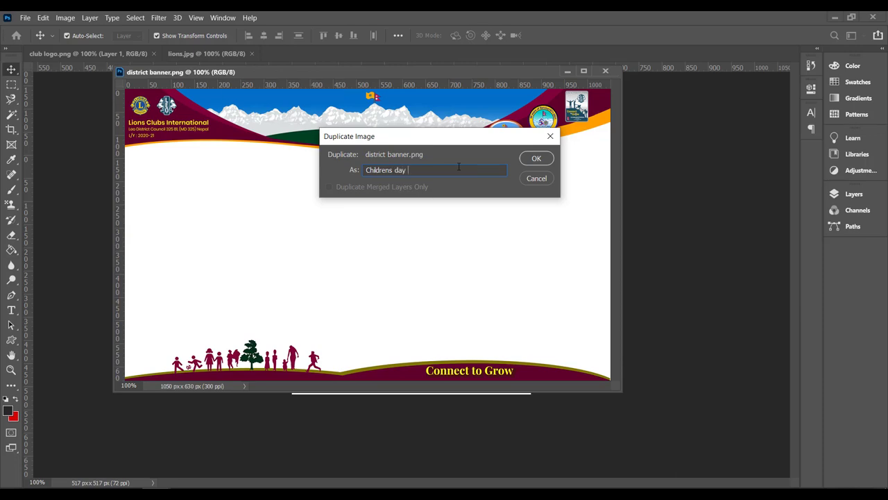
key("Return")
left_click(221, 93)
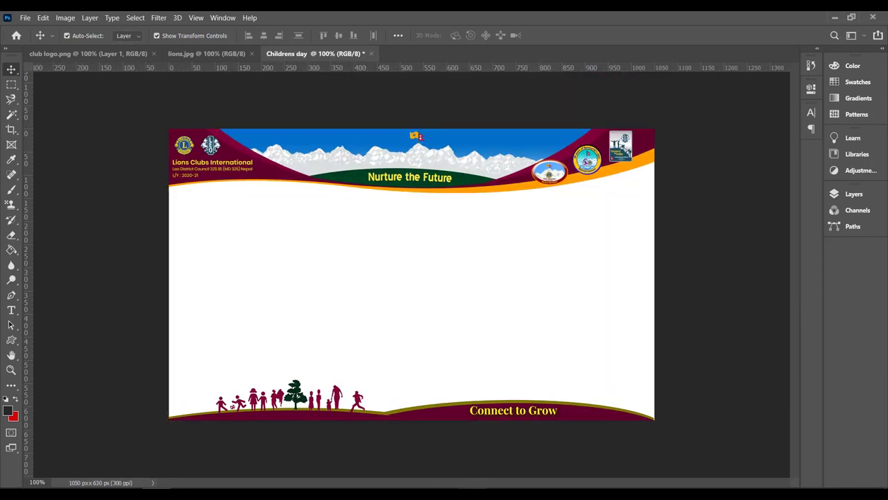
left_click(472, 494)
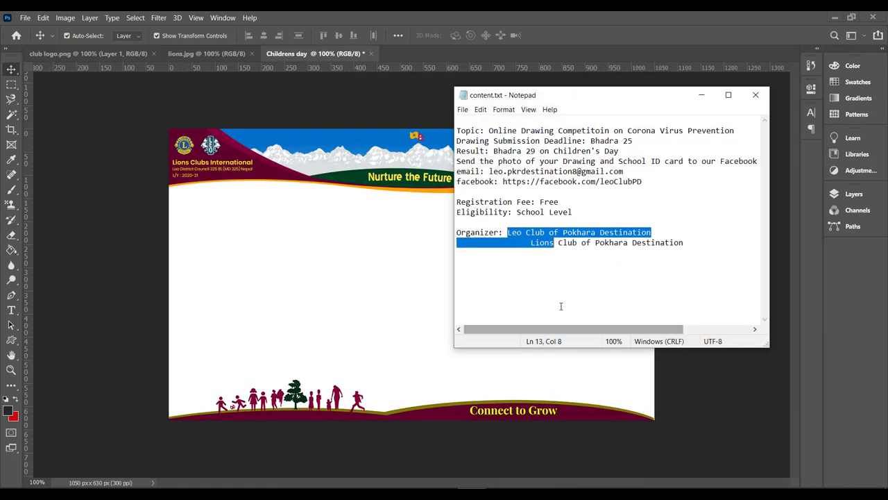
left_click(606, 198)
left_click(340, 58)
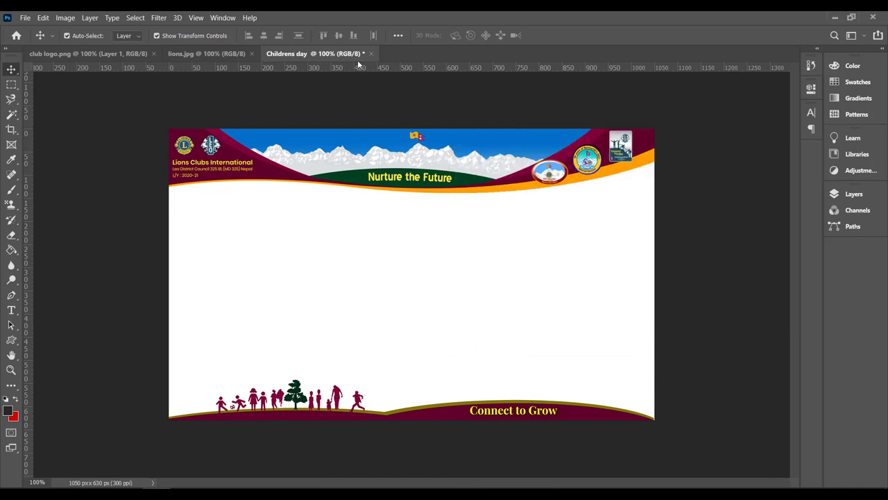
key("ctrl+o")
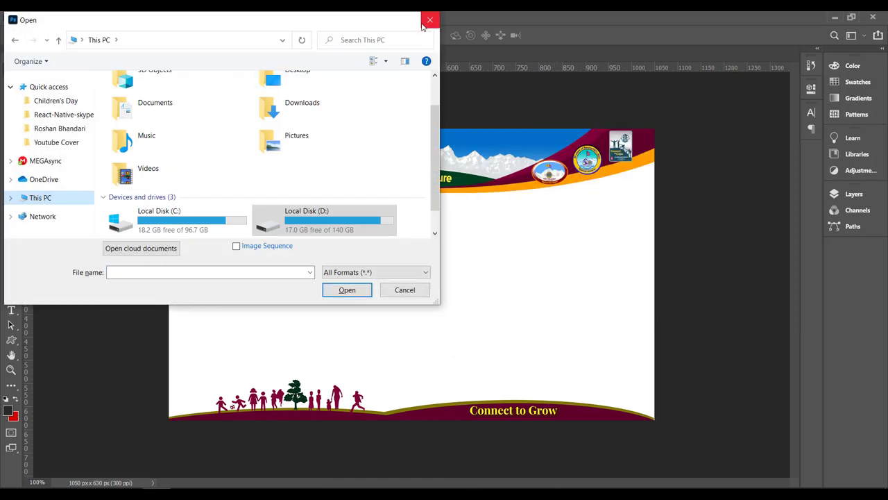
left_click(429, 21)
key("alt+Tab")
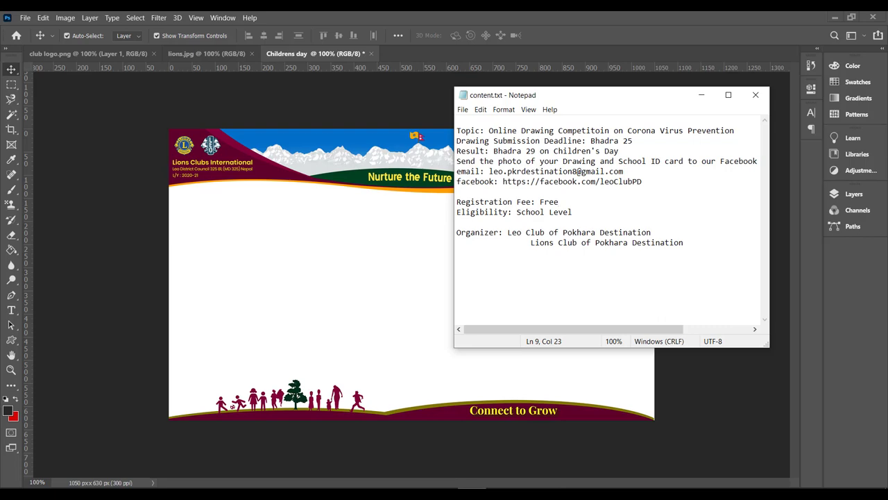
key("alt+Tab")
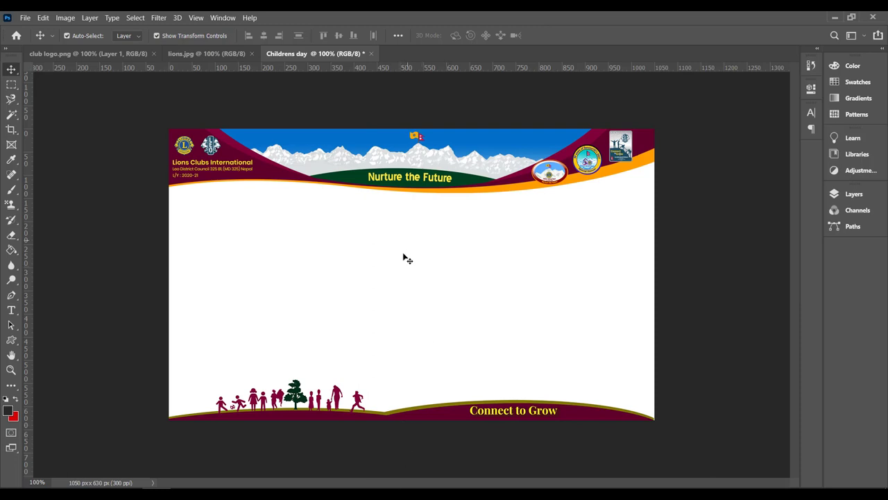
Step: Open the "Whirlwind of Fun" poster, 6378.jpg and Prevent 4_0.png together from the Children's Day folder
key("ctrl+o")
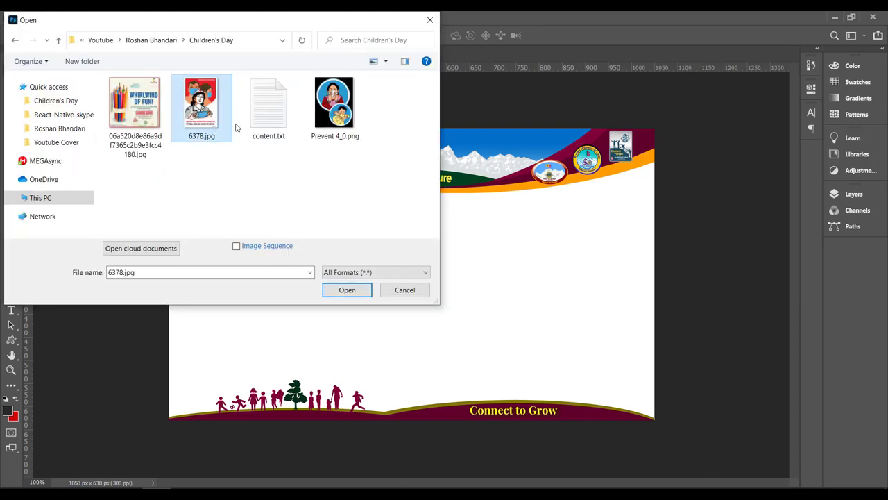
left_click(339, 115)
left_click(196, 120)
left_click(132, 118, "ctrl")
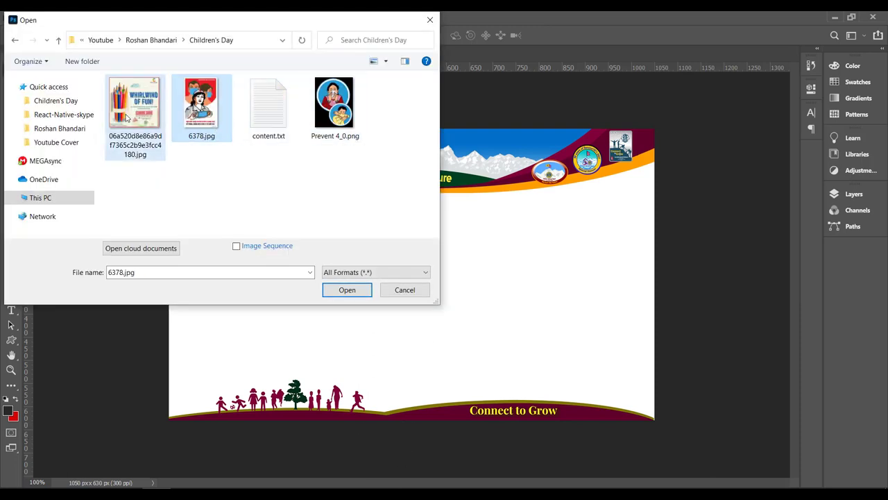
left_click(337, 118, "ctrl")
left_click(348, 290)
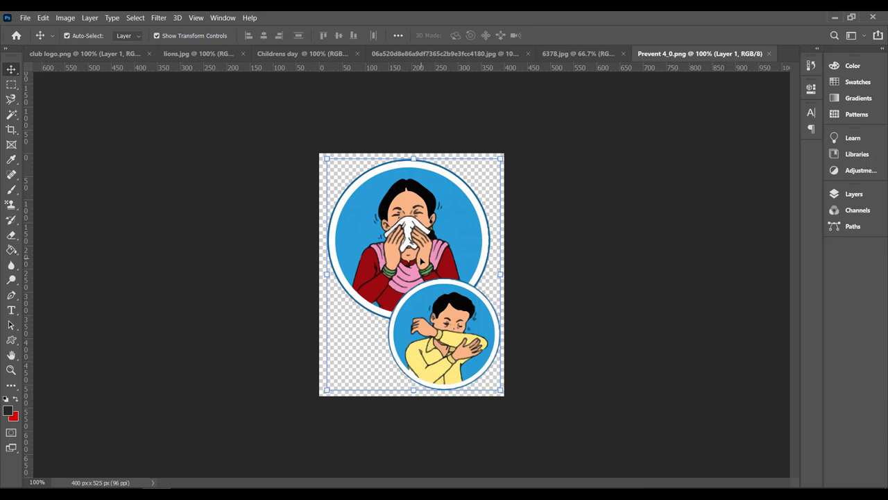
Step: Copy the Prevent 4_0 illustration onto the right side of the Childrens day banner, scale it to about 61.46%, and close its source file
left_click_drag(421, 261, 454, 267)
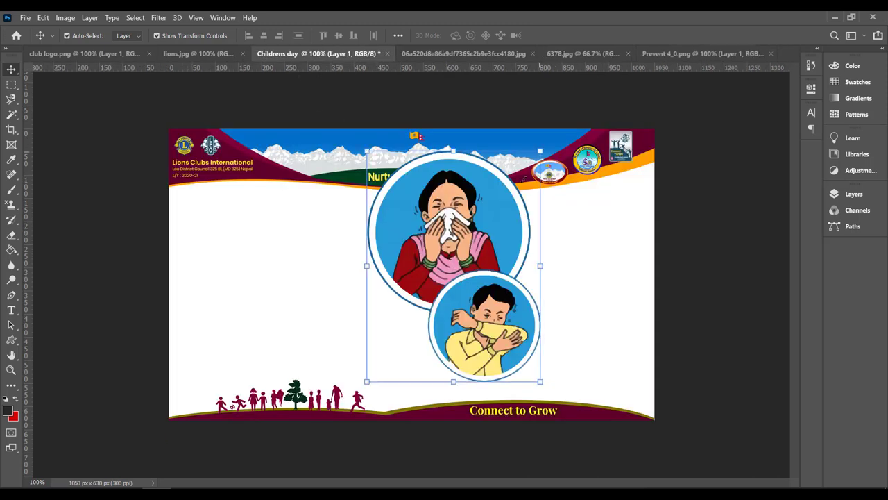
left_click_drag(540, 150, 490, 252)
left_click_drag(437, 267, 581, 244)
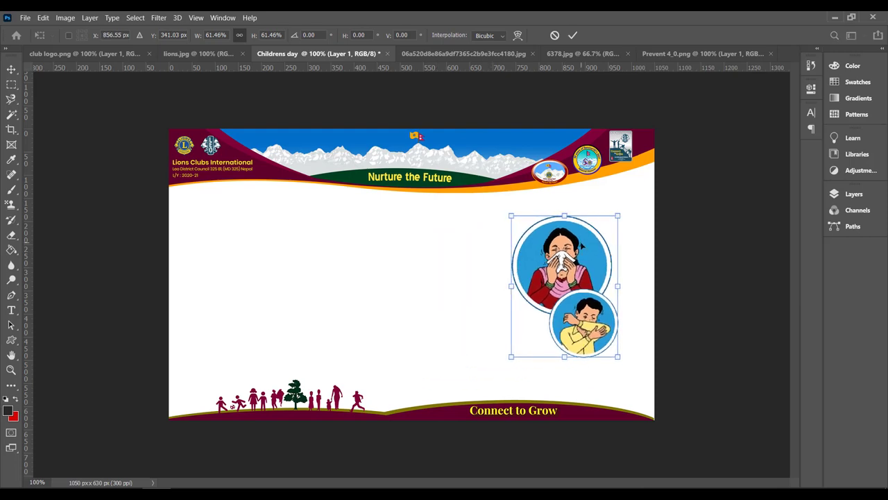
left_click(572, 34)
left_click(770, 55)
left_click(458, 207)
Step: Unlock the Background layer of the 6378.jpg poster so it becomes a regular layer
left_click(627, 55)
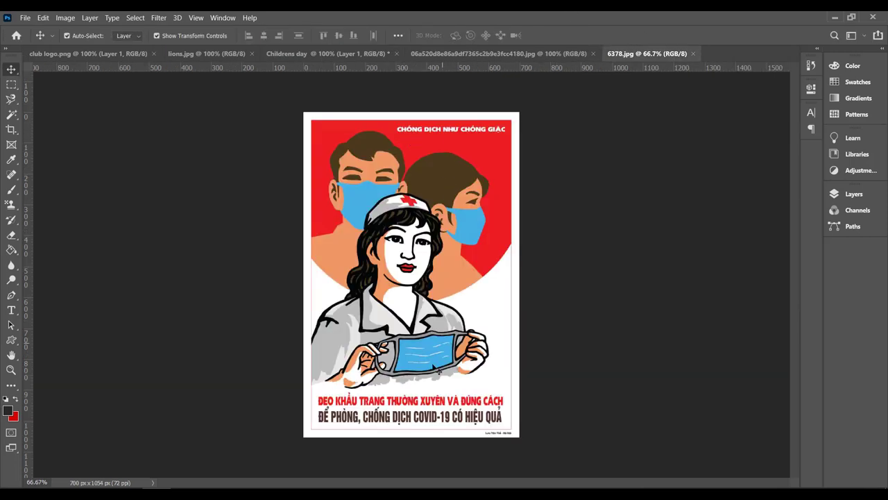
left_click(860, 195)
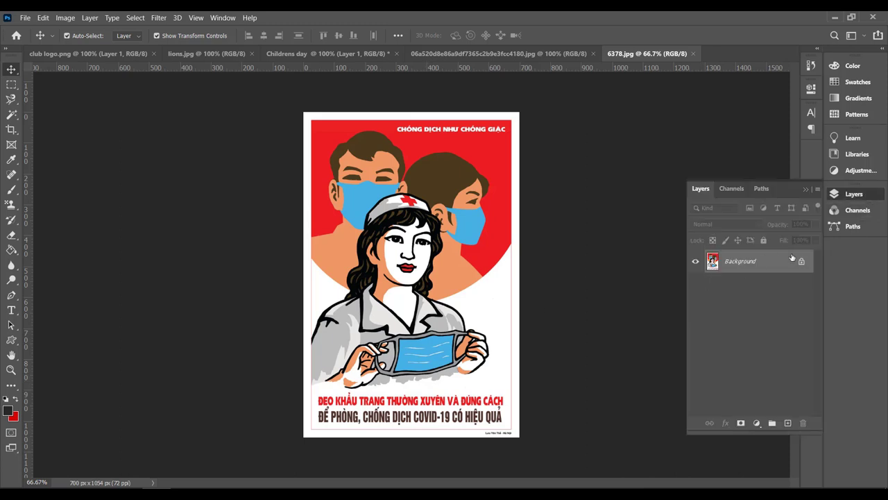
left_click(807, 190)
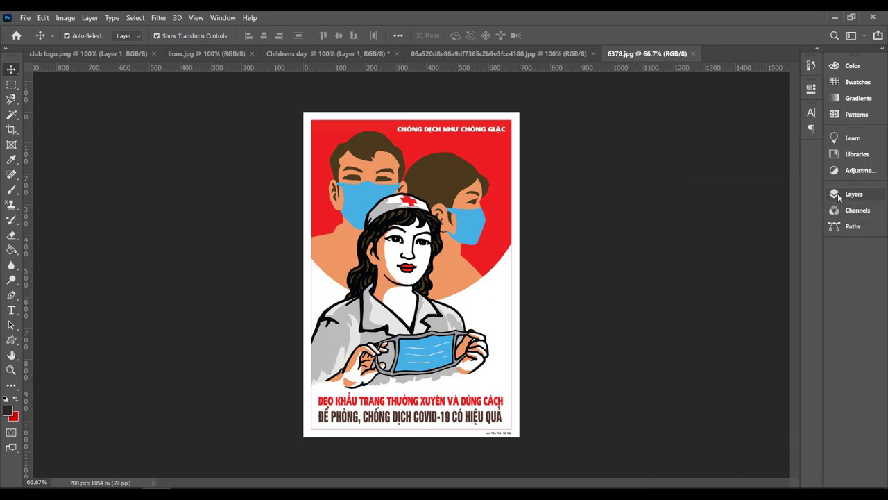
left_click(854, 194)
left_click(801, 262)
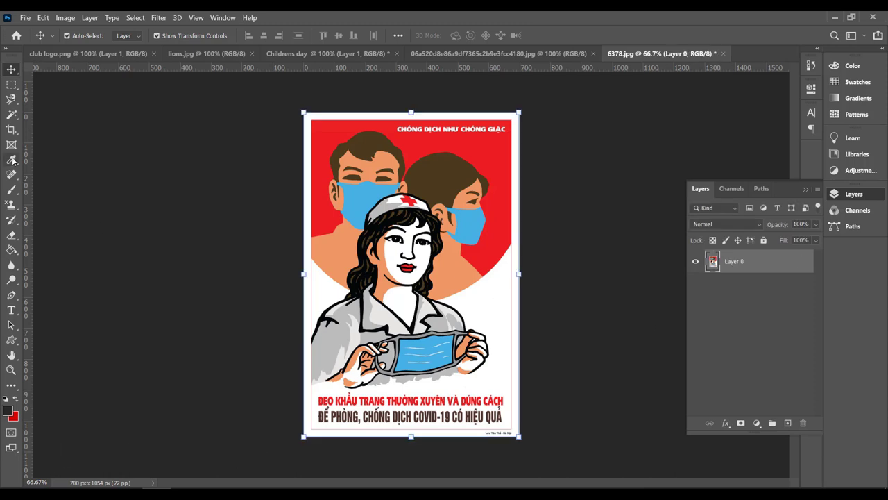
Step: Delete the poster's red background and the white areas around the masked figures using Magic Wand selections, then deselect
left_click(9, 115)
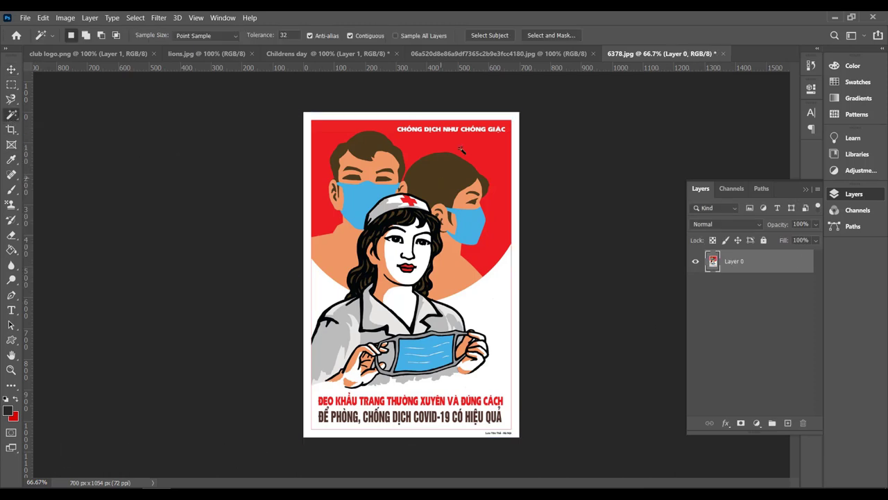
left_click(478, 142)
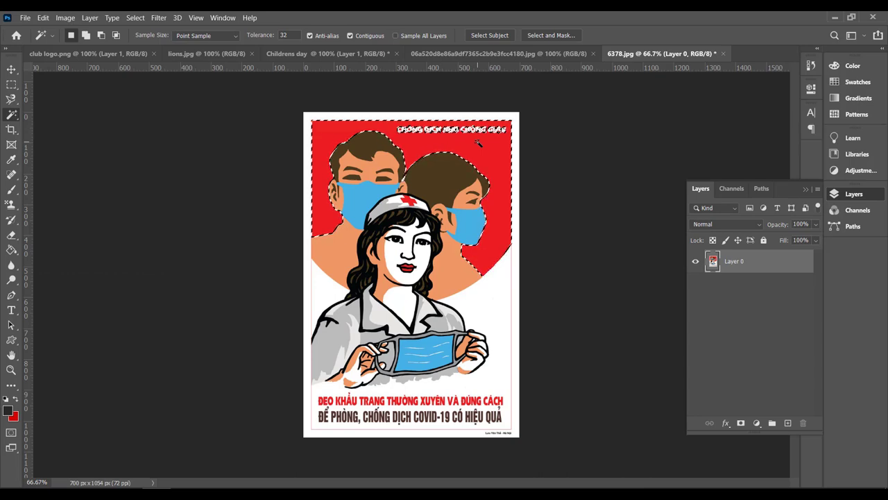
key("Delete")
left_click(492, 311)
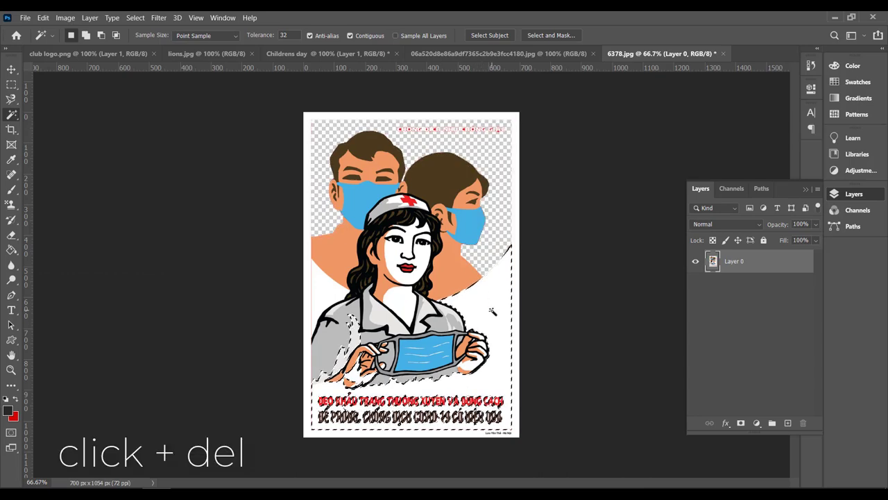
key("Delete")
left_click(318, 301)
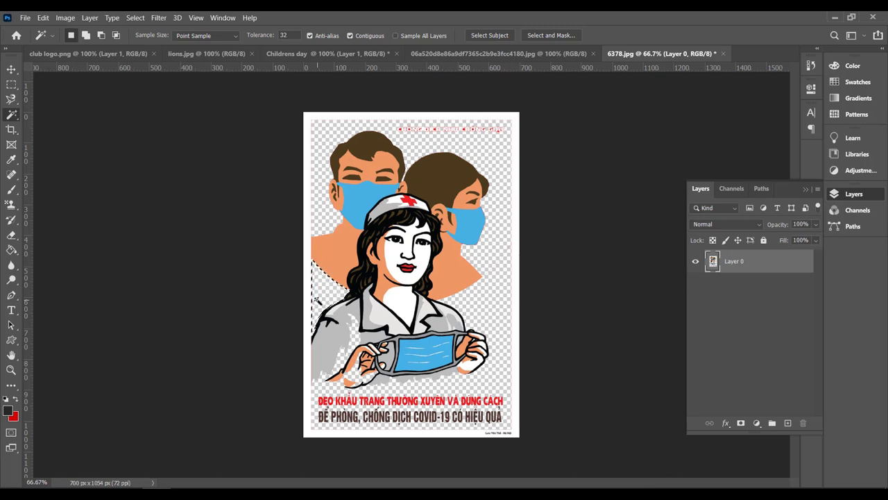
key("ctrl+d")
Step: Crop the 6378.jpg poster from below to cut off the Vietnamese slogan under the figures
left_click(11, 129)
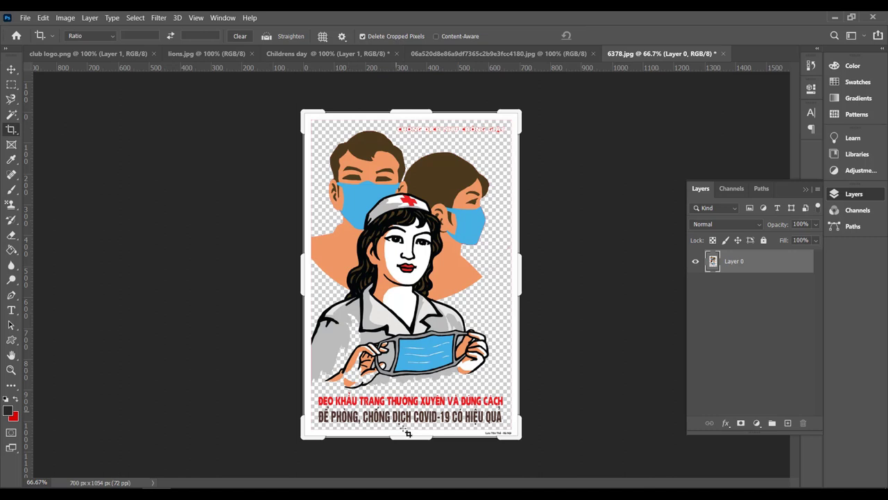
left_click_drag(408, 433, 401, 414)
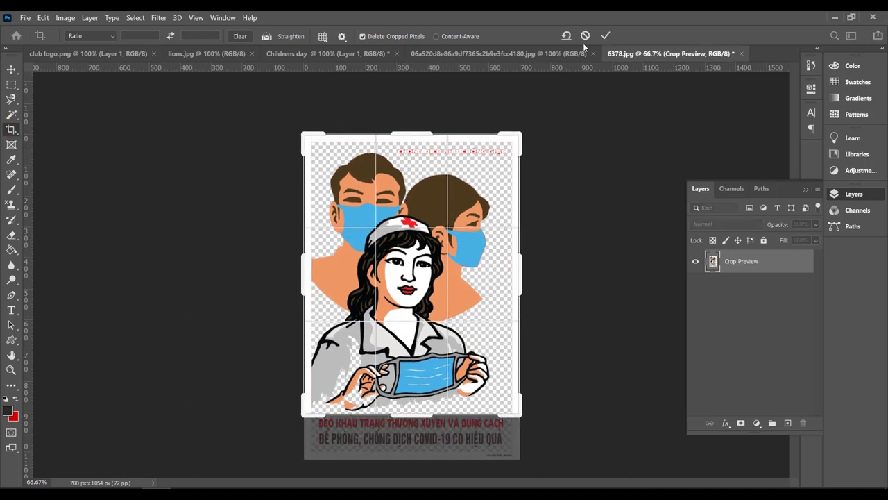
left_click(605, 35)
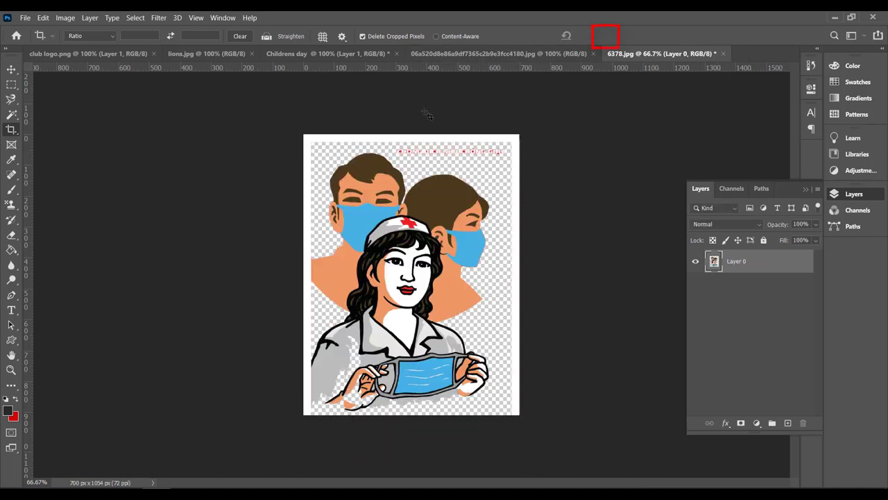
Step: Crop the white border off the edges of the 6378.jpg poster
left_click_drag(399, 140, 401, 139)
left_click_drag(303, 254, 308, 254)
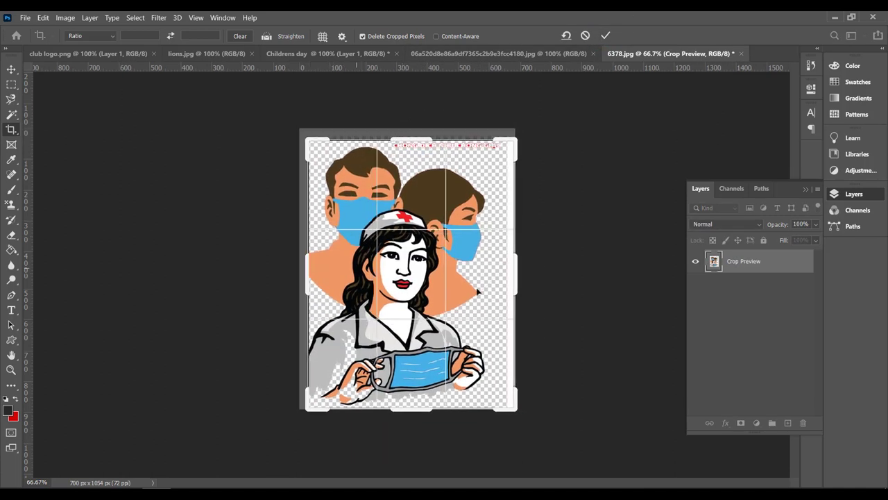
left_click_drag(515, 292, 501, 283)
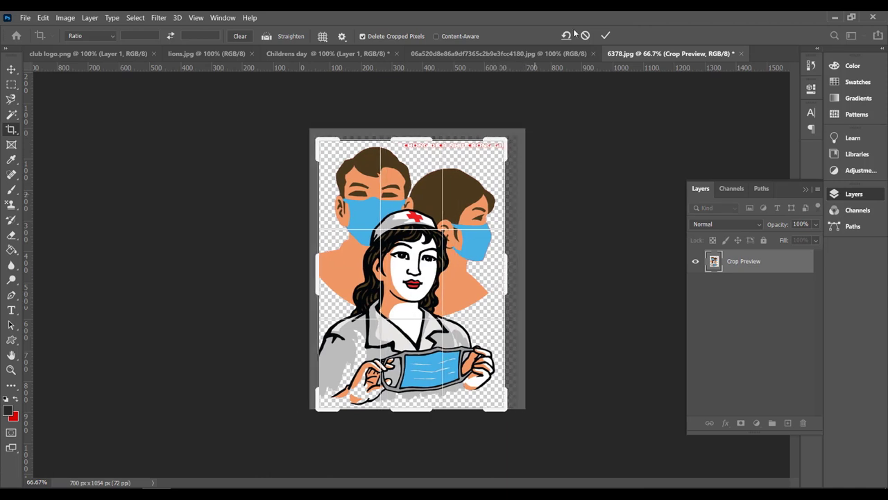
key("Return")
Step: Delete the leftover strip of red text along the poster's top edge using a rectangular selection, then deselect
key("m")
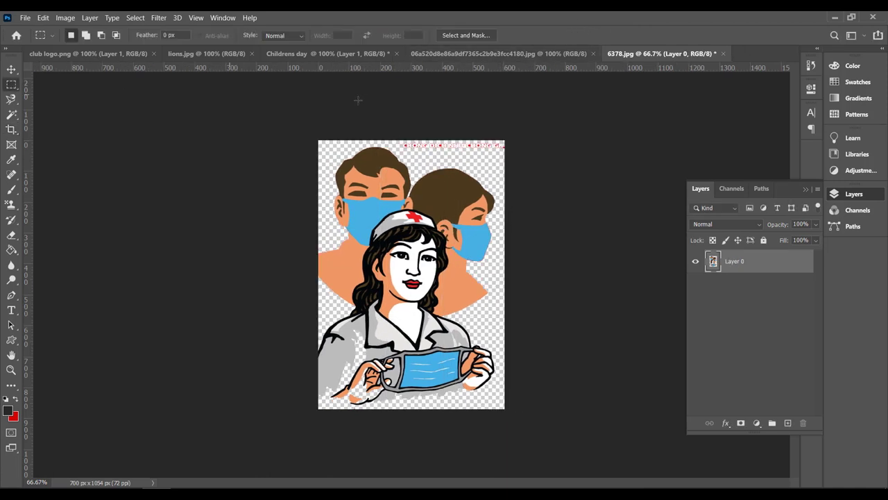
left_click_drag(396, 136, 510, 149)
key("Delete")
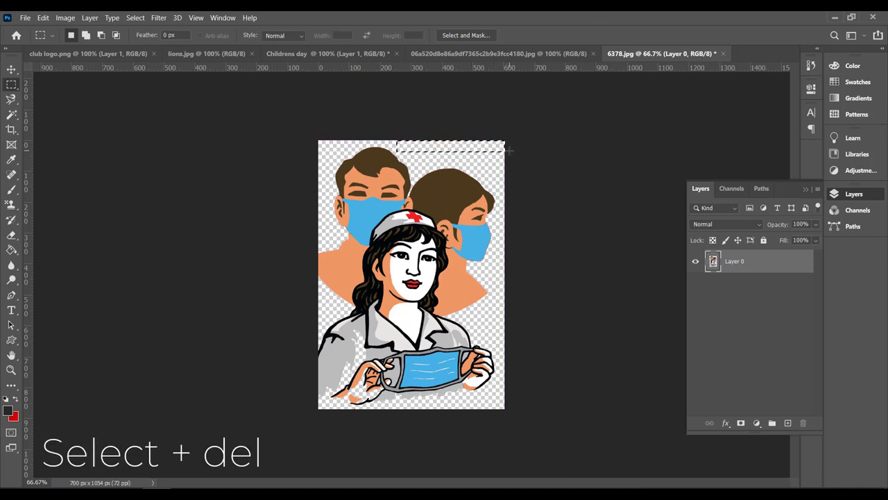
key("ctrl+d")
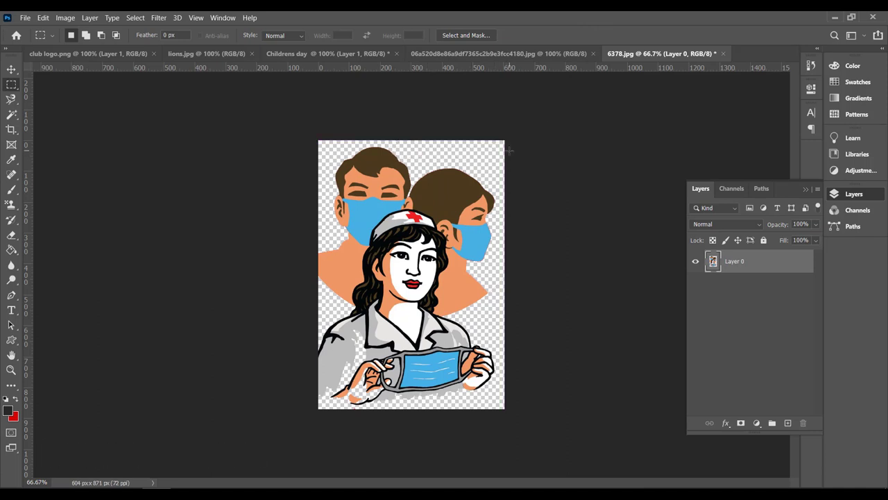
Step: Copy the masked figures onto the Childrens day banner, scale them to 28.86%, and place them near its left edge
left_click(13, 70)
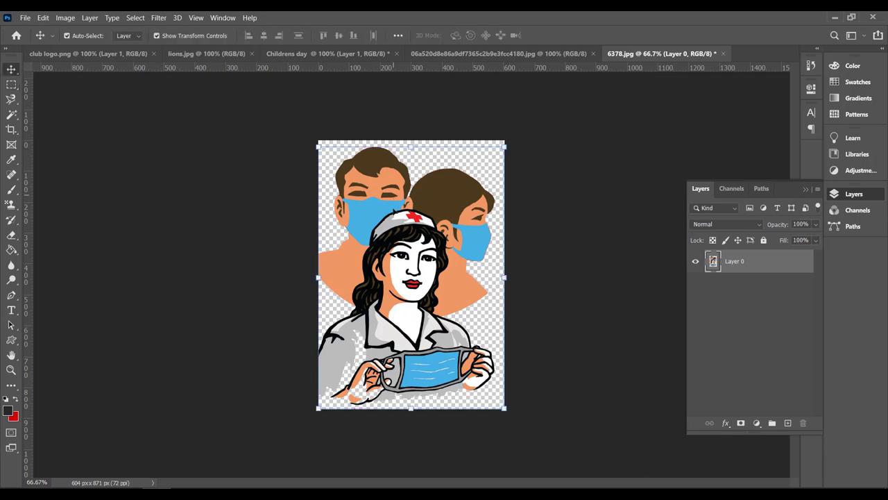
left_click_drag(379, 175, 284, 287)
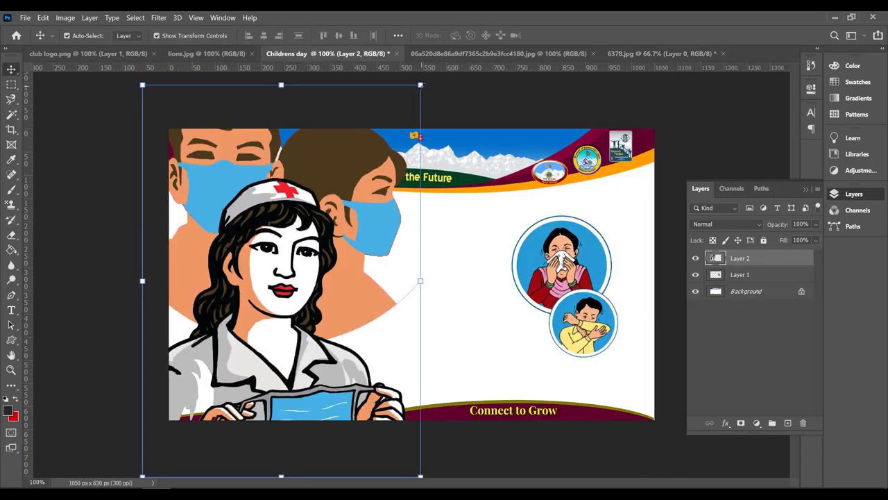
left_click_drag(420, 85, 267, 301)
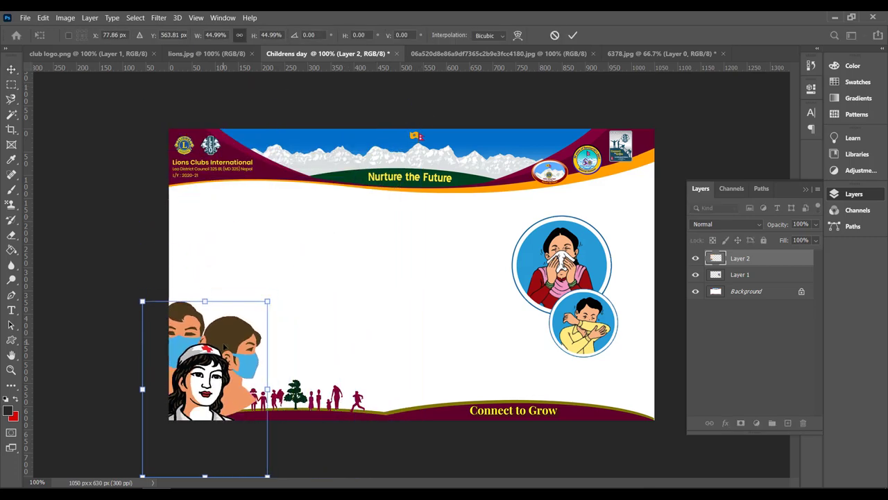
left_click_drag(223, 345, 310, 259)
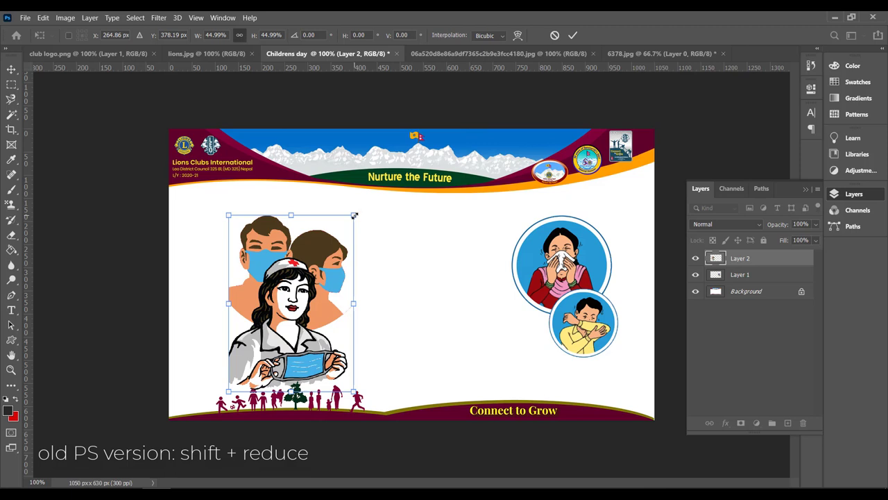
left_click_drag(354, 216, 309, 278)
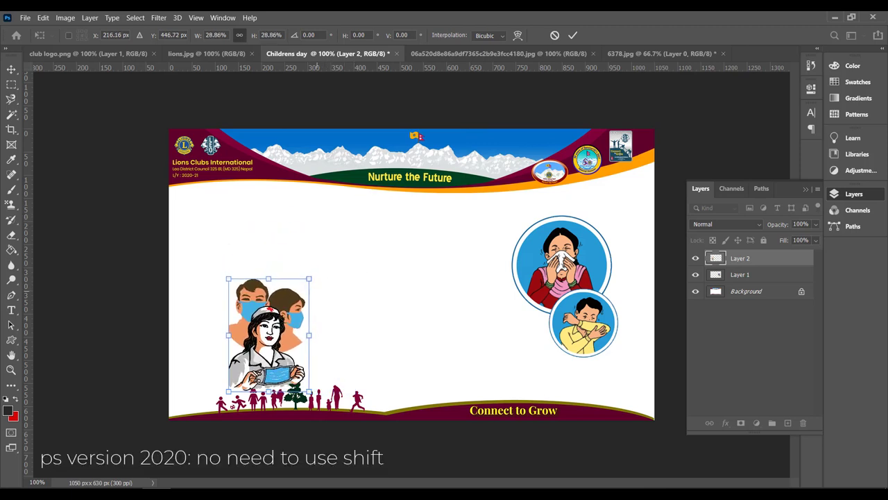
left_click_drag(268, 328, 223, 288)
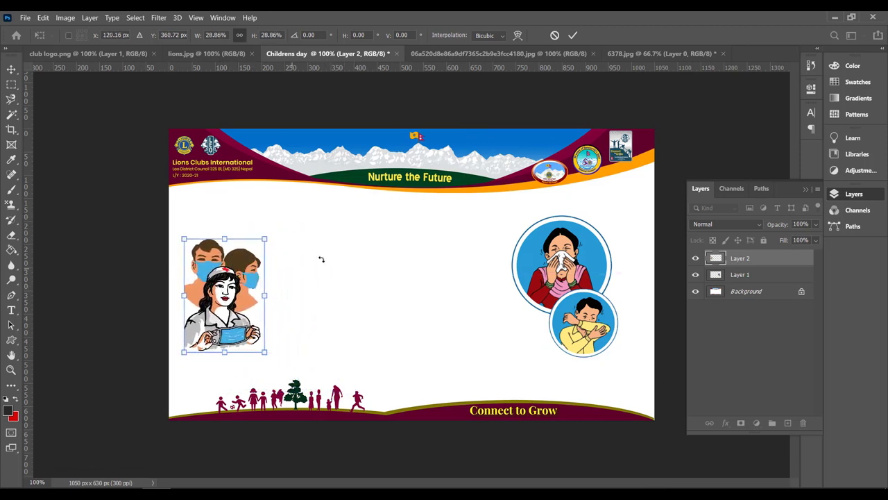
left_click(573, 34)
Step: Close the 6378.jpg poster, return to the Childrens day banner, and look over the competition text in content.txt
left_click(723, 53)
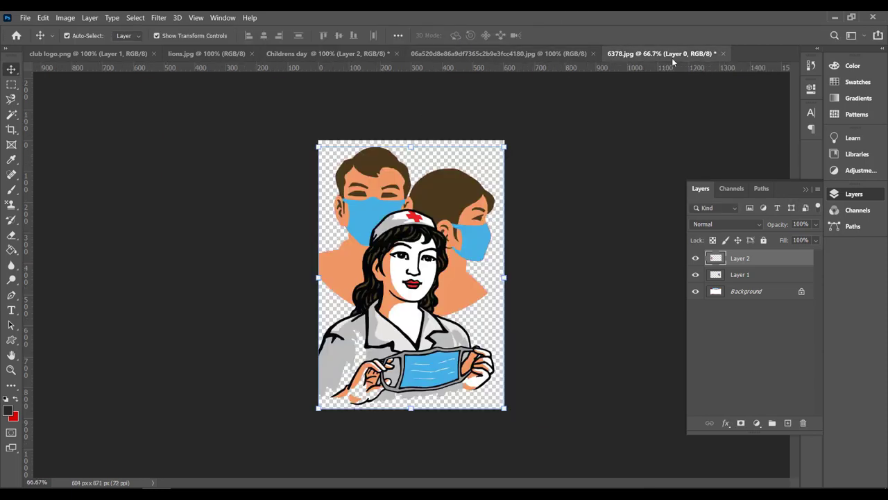
left_click(467, 199)
left_click(347, 54)
left_click(474, 489)
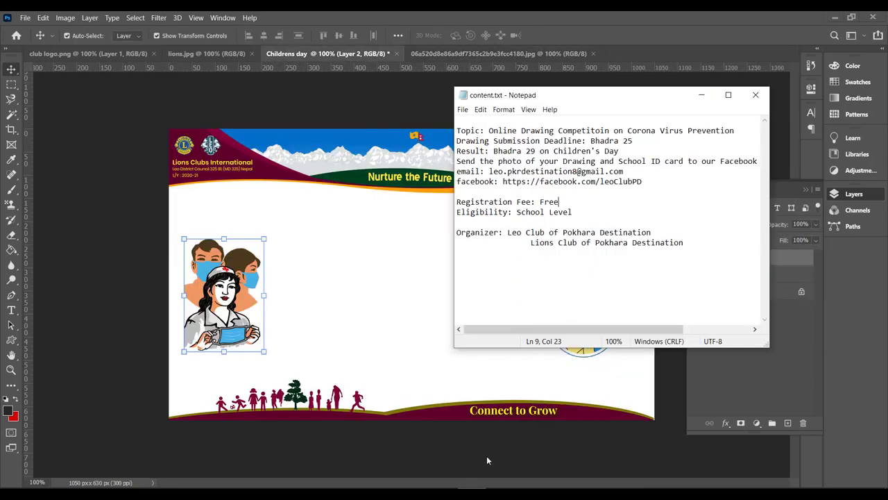
left_click(702, 96)
Step: Crop the City Center painting contest poster down to just the bundle of coloured pencils
left_click(447, 56)
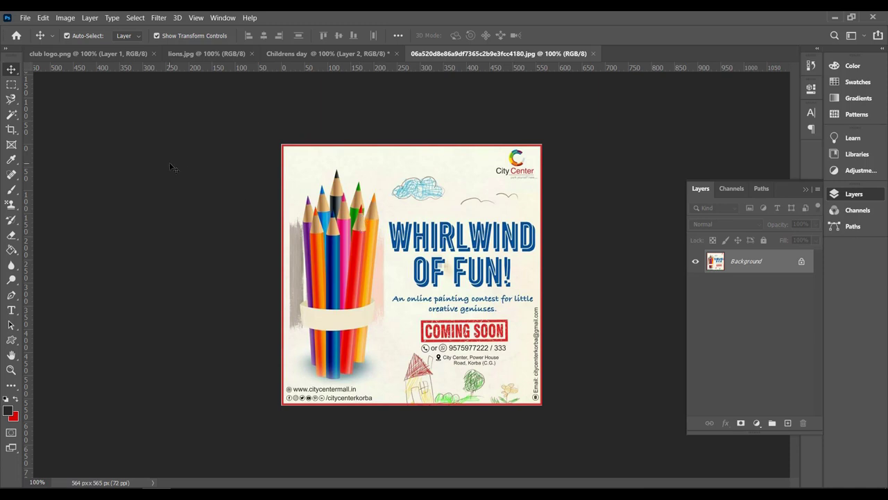
key("c")
left_click_drag(542, 263, 466, 259)
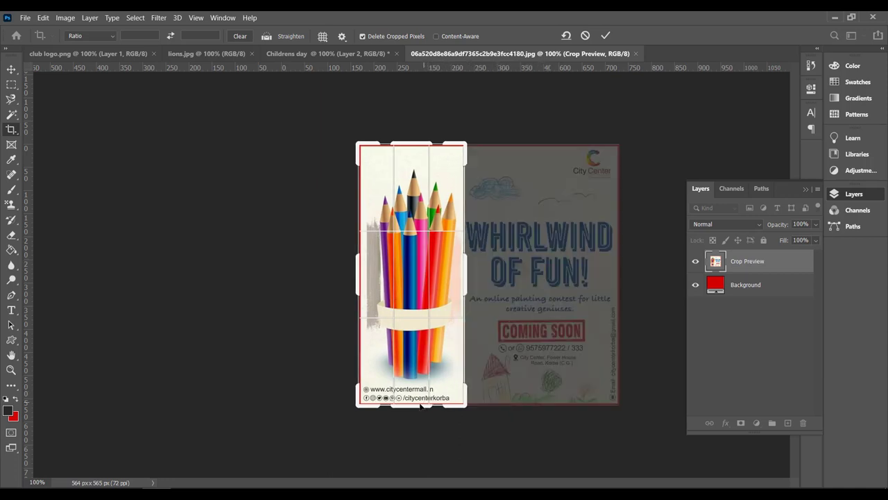
left_click_drag(410, 406, 410, 396)
left_click_drag(353, 245, 362, 245)
left_click_drag(390, 151, 391, 167)
left_click(607, 34)
Step: Select the bundle of coloured pencils automatically with the Object Selection tool's Select Subject command
left_click(12, 115)
left_click(28, 121)
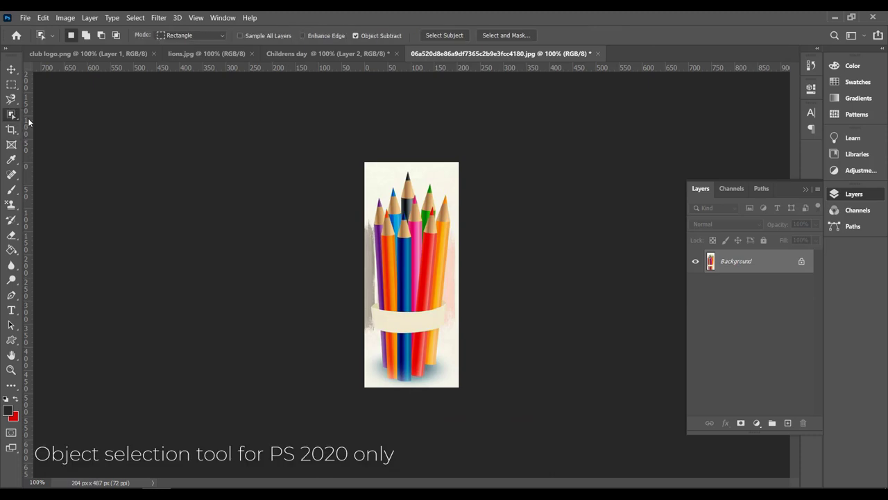
left_click(461, 35)
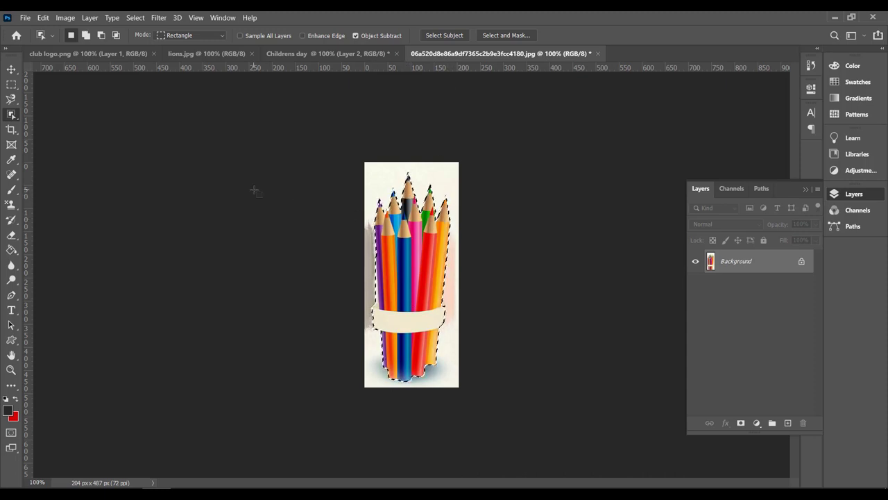
Step: Copy the selected pencils onto the Childrens day banner, scale them down at the lower centre, and close their source file
key("v")
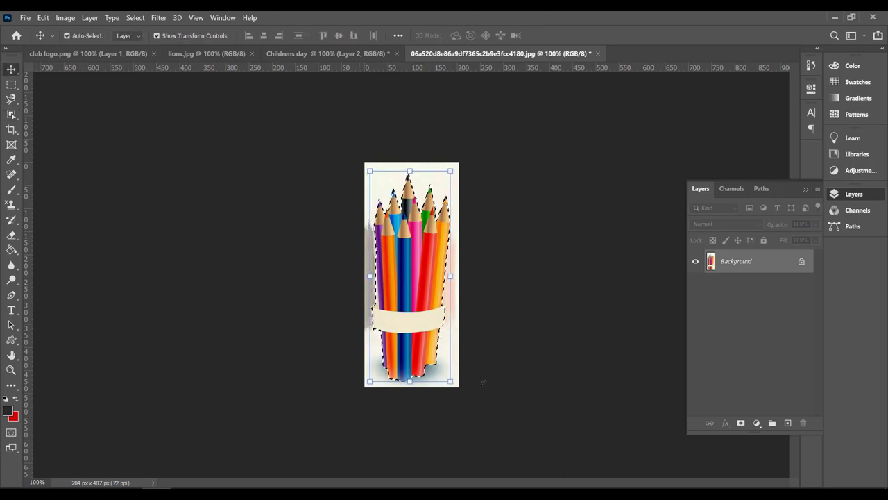
mouse_move(439, 280)
left_mouse_down()
mouse_move(335, 108)
mouse_move(336, 55)
mouse_move(422, 306)
mouse_move(448, 323)
left_mouse_up()
left_click_drag(478, 221, 460, 266)
left_click(573, 35)
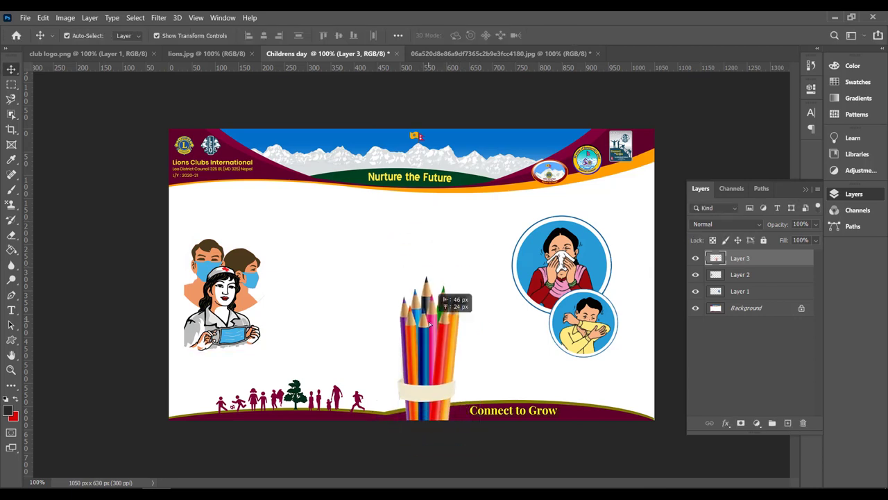
left_click(597, 53)
Step: Unlock the Background layer of lions.jpg and copy the logo onto the banner beside the masked figures, scaled to 46.42%
left_click(192, 54)
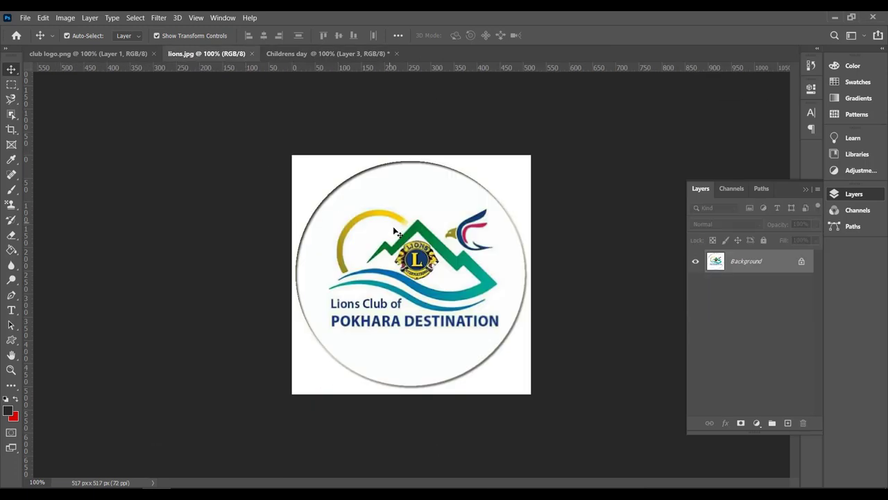
left_click(802, 263)
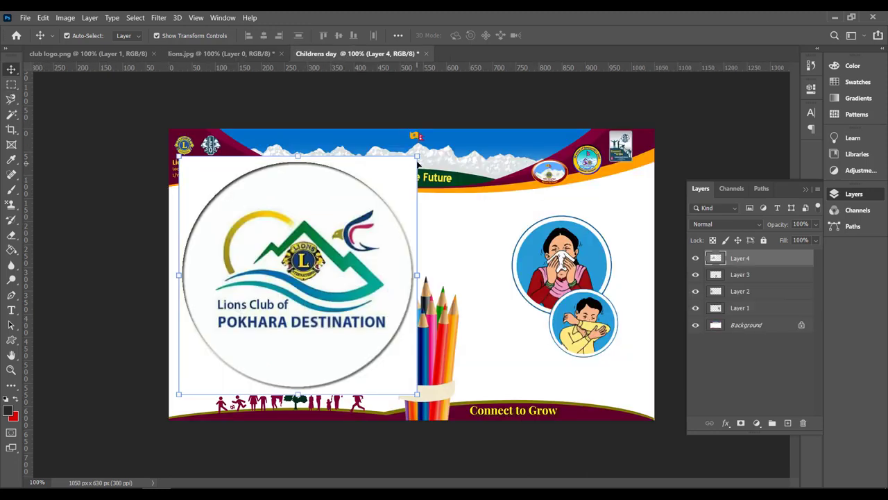
left_click_drag(415, 157, 292, 281)
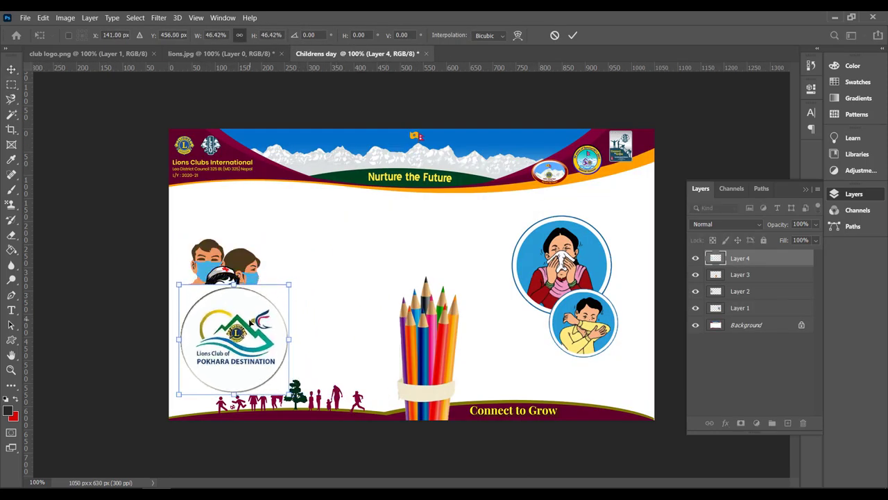
left_click_drag(253, 317, 356, 258)
left_click(573, 37)
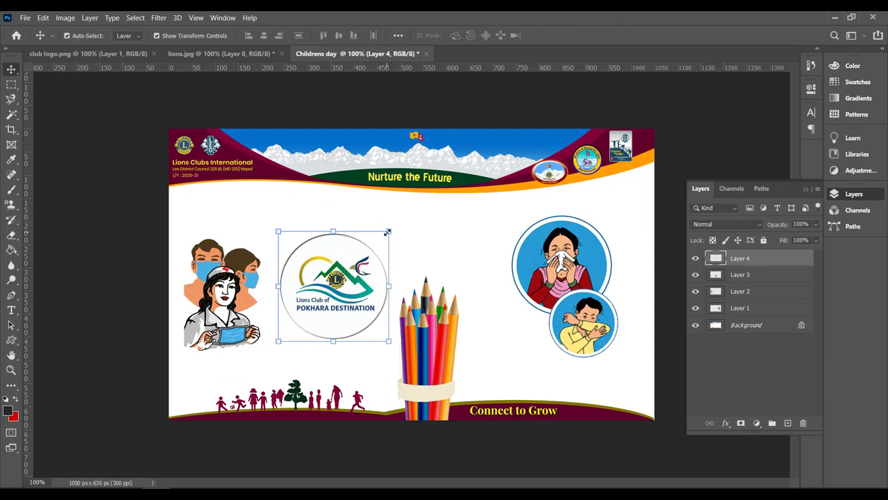
Step: Scale the Lions club logo down further and move it up slightly between the masked figures and the pencils
left_click_drag(389, 230, 362, 257)
left_click_drag(340, 288, 352, 246)
left_click(574, 40)
Step: Copy the Leo club logo from club logo.png onto the Childrens day banner
left_click(135, 55)
left_click_drag(493, 288, 503, 251)
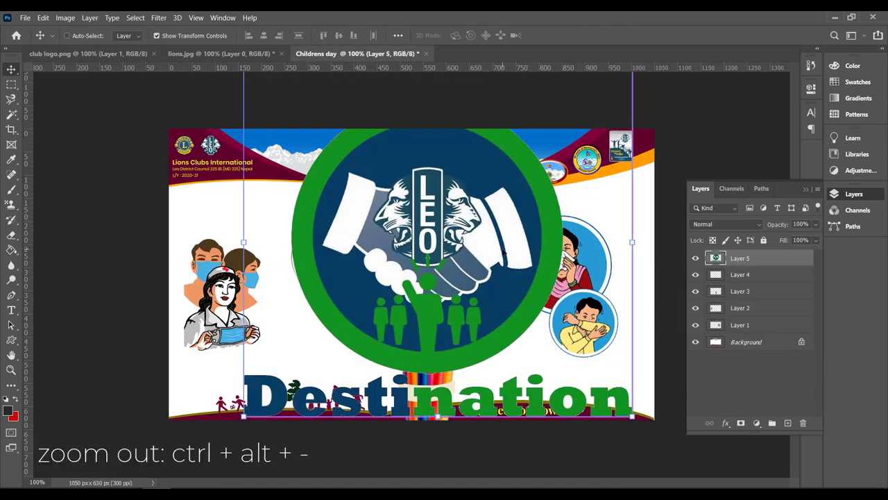
key("ctrl+alt+minus")
key("ctrl+alt+minus")
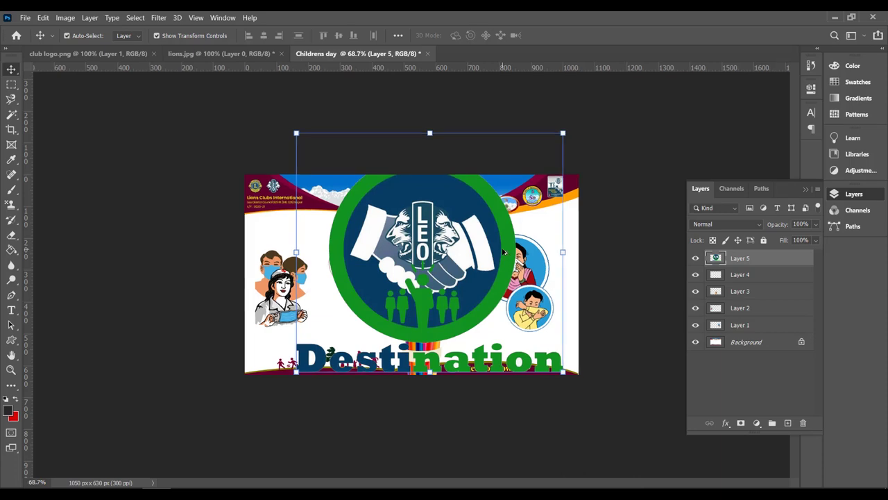
Step: Scale the Leo club logo down and place it in the middle of the banner, next to the Lions club logo
left_click_drag(563, 133, 450, 259)
left_click_drag(398, 259, 399, 251)
left_click_drag(470, 220, 438, 254)
key("Return")
left_click_drag(375, 294, 397, 285)
key("Return")
scroll(411, 277, "up", 2)
type("100")
key("Return")
Step: Move the masked figures to the banner's left edge, and place a smaller Lions club logo above them under the header
mouse_move(233, 309)
left_mouse_down()
mouse_move(223, 337)
mouse_move(226, 305)
left_mouse_up()
left_click(386, 298)
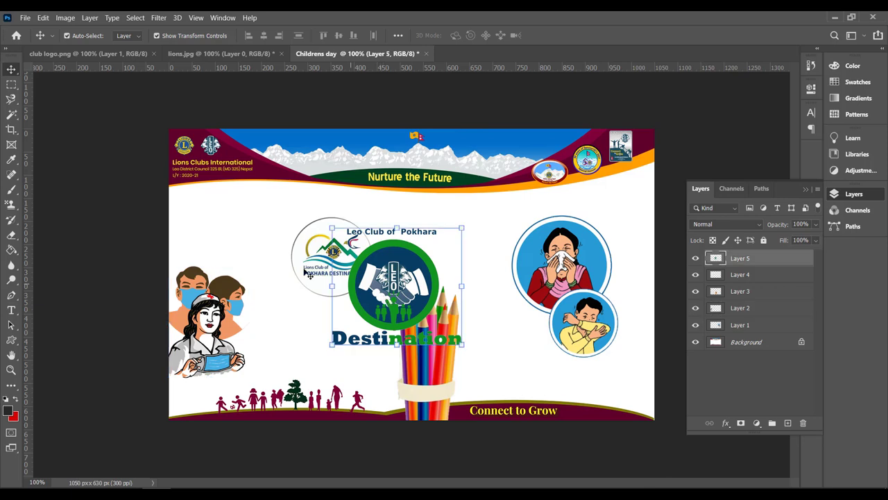
left_click_drag(300, 250, 185, 217)
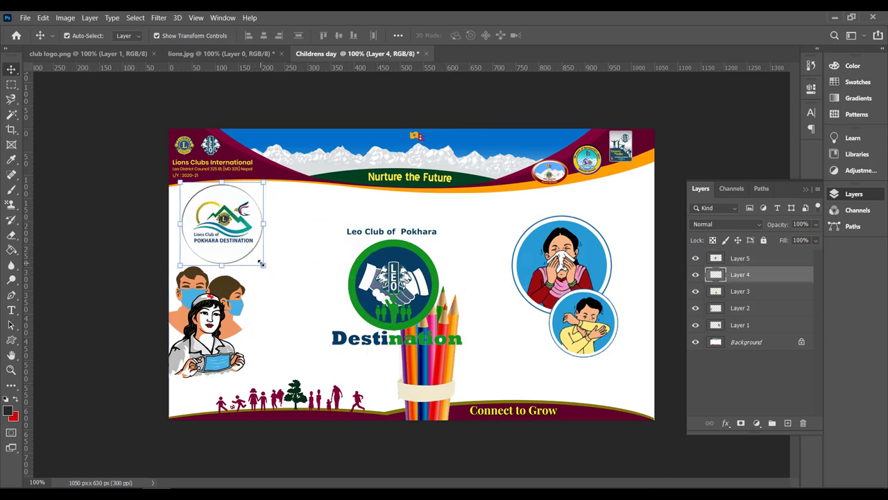
left_click_drag(261, 263, 226, 232)
key("Return")
Step: Scale the Leo club logo down to match the Lions club logo and place it directly to its right
left_click(393, 295)
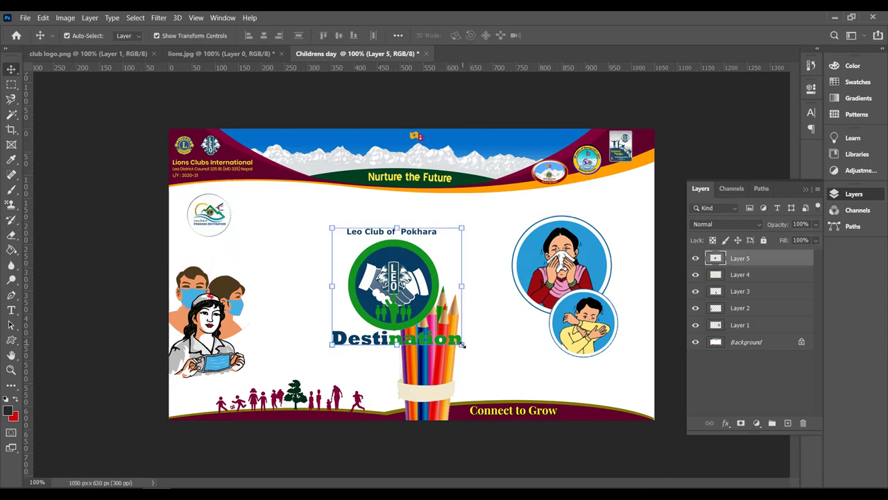
left_click_drag(462, 345, 379, 271)
left_click_drag(369, 248, 288, 214)
key("Return")
Step: Scale down the circular sneezing and coughing illustrations and move them to the banner's upper right under the header
left_click(556, 278)
left_click_drag(512, 357, 535, 325)
left_click_drag(562, 259, 591, 238)
left_click_drag(565, 304, 571, 295)
key("Return")
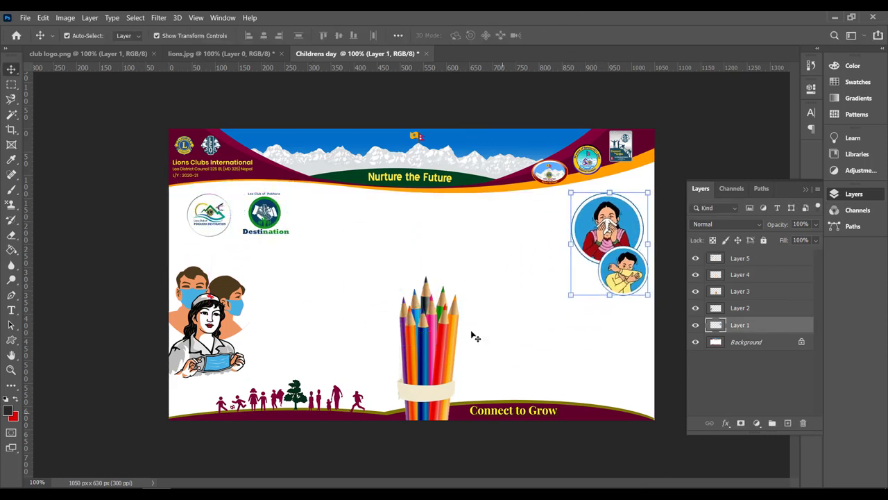
Step: Move the coloured pencils to the banner's lower right corner and scale them down slightly below the circular illustrations
mouse_move(475, 337)
left_mouse_down()
mouse_move(449, 330)
mouse_move(538, 310)
mouse_move(620, 353)
left_mouse_up()
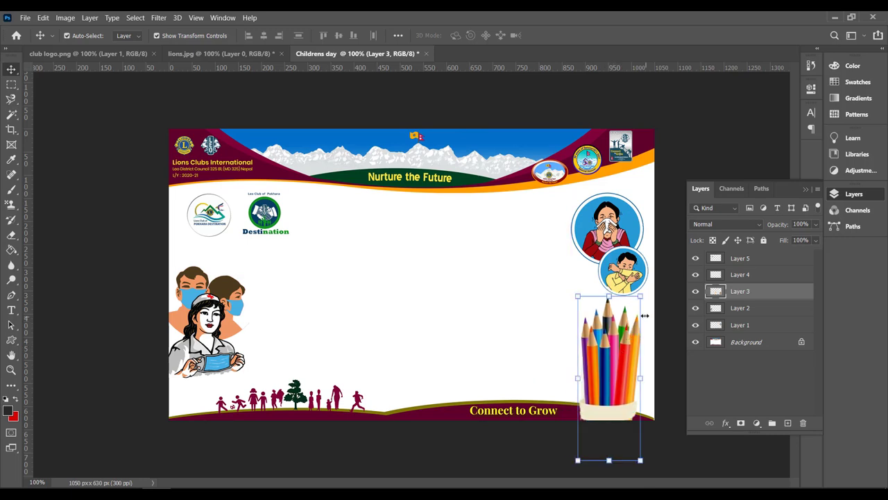
left_click_drag(641, 296, 634, 312)
left_click_drag(612, 357, 616, 341)
left_click(573, 36)
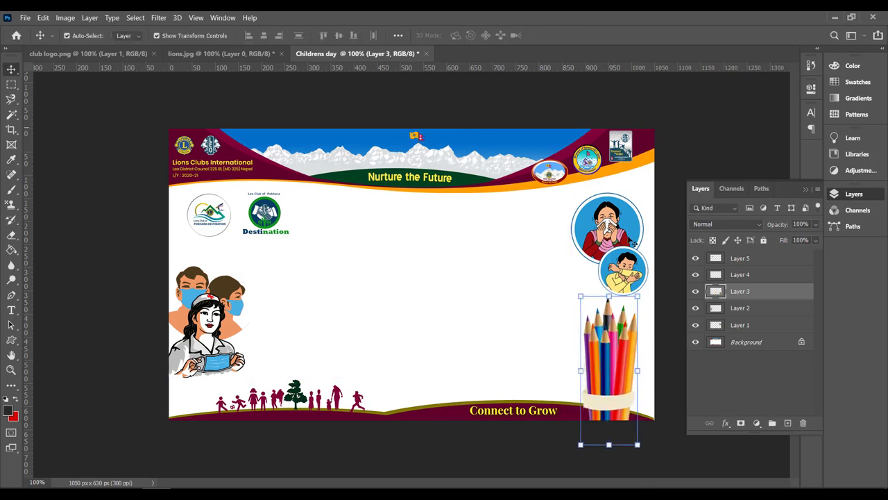
Step: Scale the circular prevention illustrations down a little more to leave a gap above the pencils
left_click(627, 278)
left_click_drag(645, 294, 637, 282)
left_click_drag(603, 228, 603, 229)
left_click(573, 36)
Step: Nudge the Leo club logo closer to the Lions club logo and move the masked figures slightly down
left_click_drag(265, 216, 260, 216)
mouse_move(211, 297)
left_mouse_down()
mouse_move(234, 287)
mouse_move(211, 305)
left_mouse_up()
left_click(315, 299)
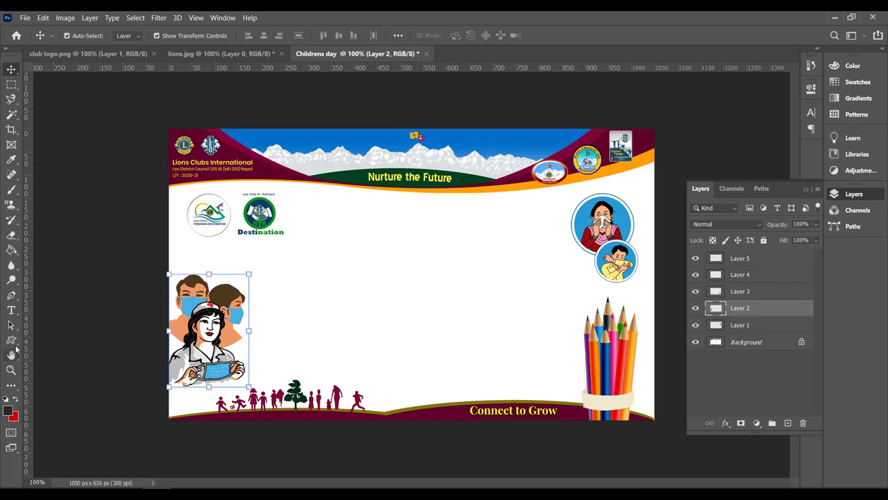
Step: Draw a closed curved Pen shape about 290 by 254 px around the masked figures, with no fill and a 10 px black stroke
left_click(11, 294)
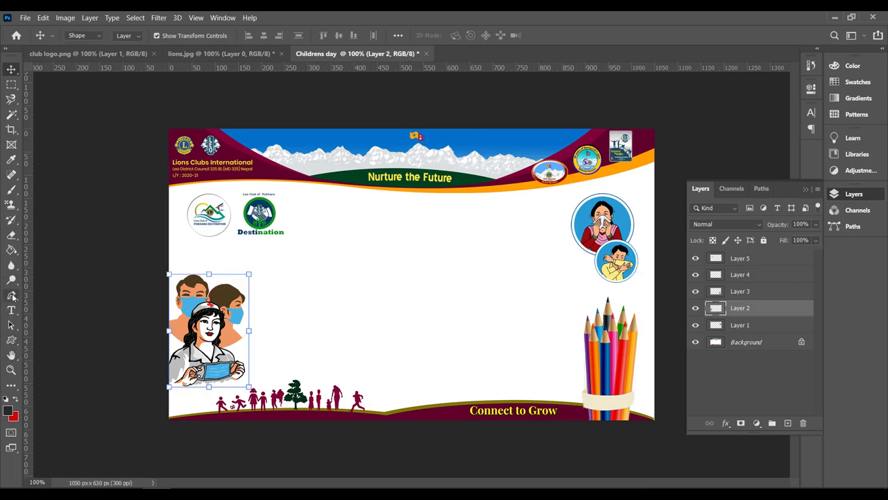
left_click(126, 301)
left_click_drag(244, 298, 282, 327)
left_click(241, 373)
left_click(157, 388)
key("ctrl+z")
left_click_drag(148, 382, 132, 326)
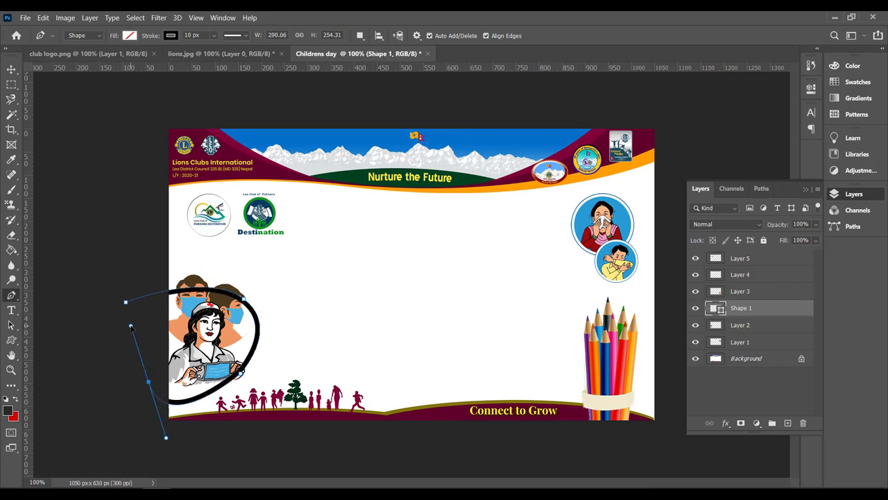
left_click(148, 295)
left_click(125, 302)
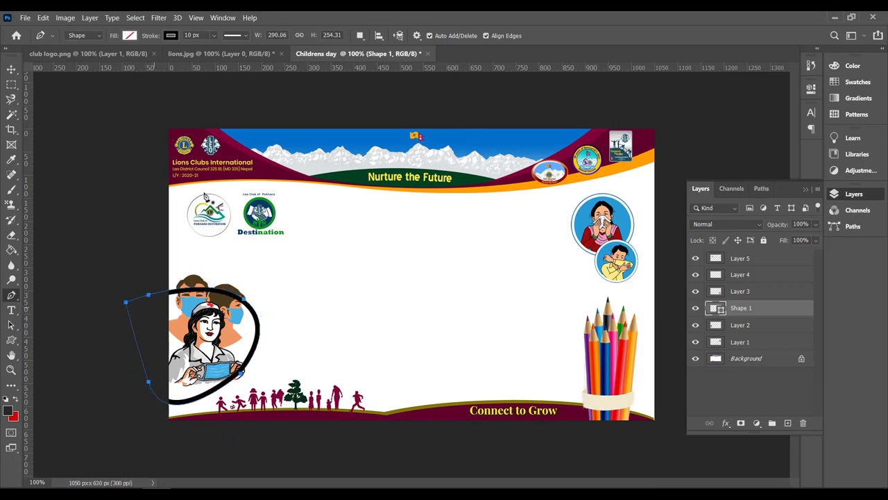
Step: Remove the curved shape's stroke and fill it with the blue 46b0e2 sampled from the man's face mask
left_click(170, 35)
left_click(102, 56)
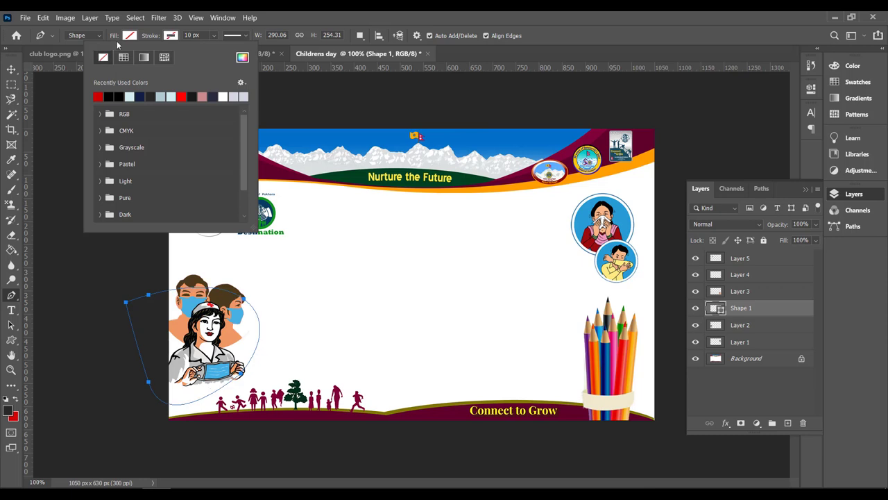
left_click(129, 35)
left_click(201, 58)
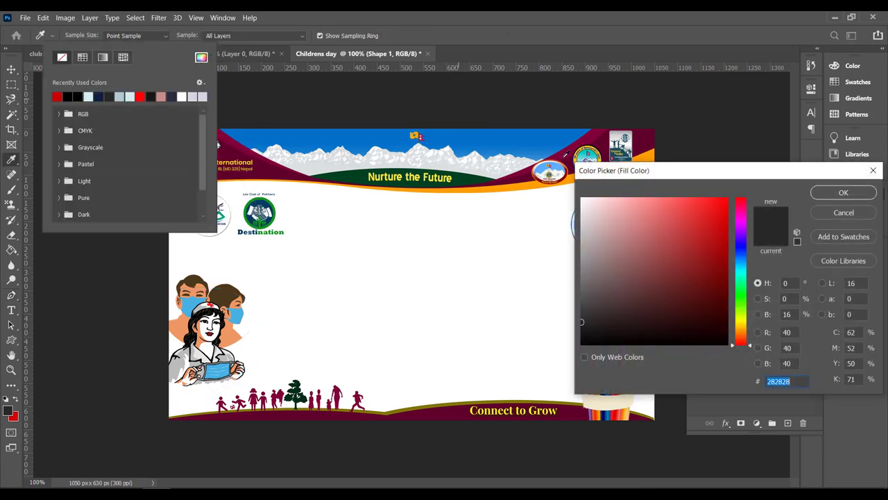
left_click(193, 299)
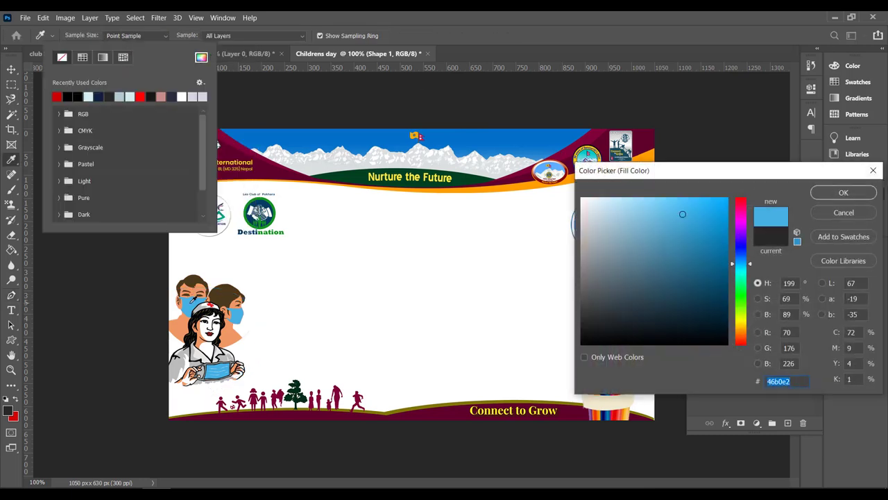
left_click(844, 193)
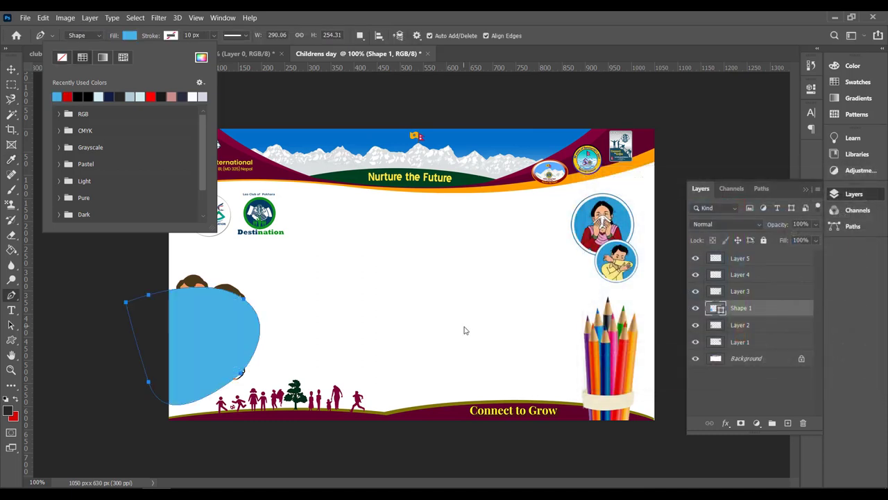
Step: Send the blue shape behind the masked figures, just above the background layer, and nudge it slightly upward
key("v")
key("ctrl+shift+bracketleft")
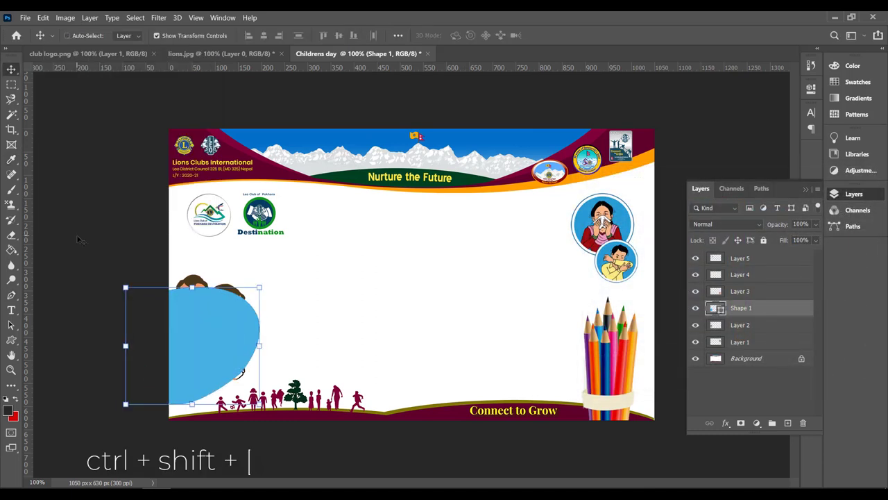
key("ctrl+shift+bracketleft")
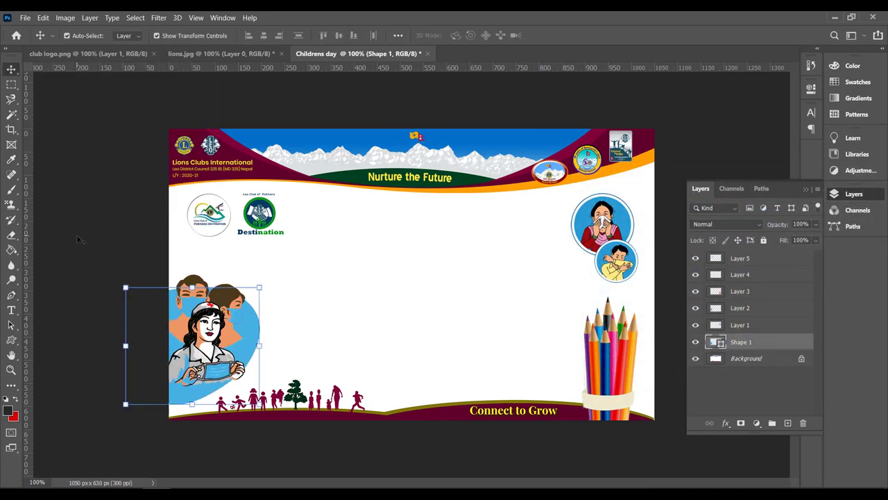
left_click(277, 332)
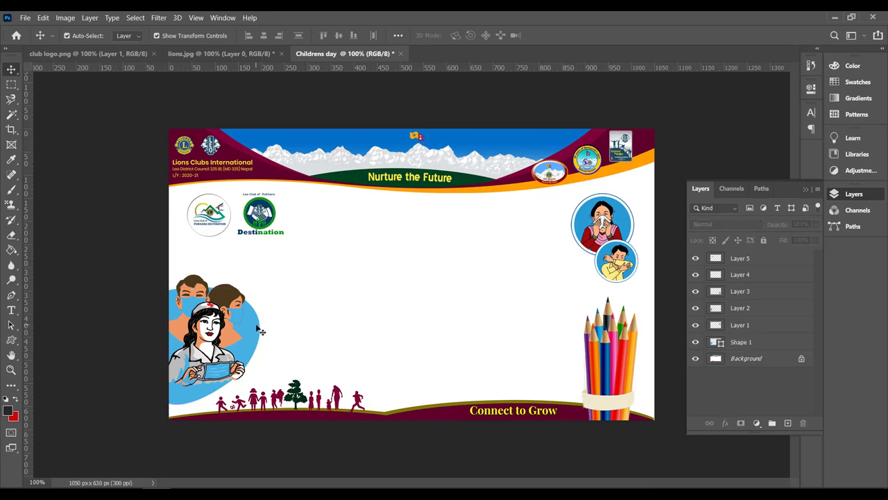
left_click(261, 331)
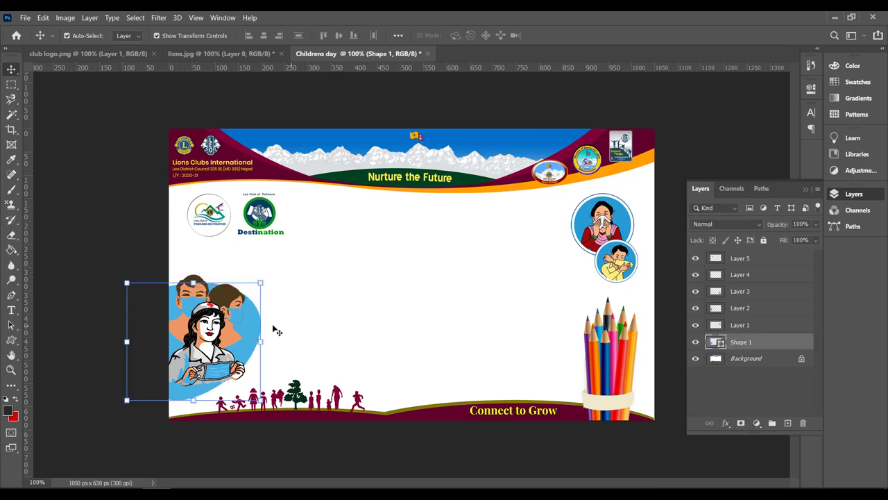
left_click_drag(253, 332, 253, 331)
left_click(806, 188)
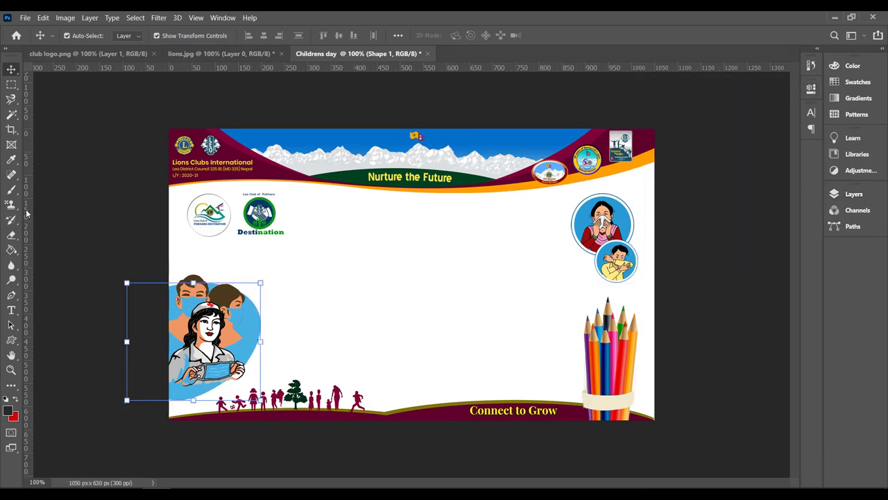
Step: Recolour the curved shape with the blue sampled from the circular illustration of the coughing woman
key("p")
left_click(129, 36)
left_click(201, 58)
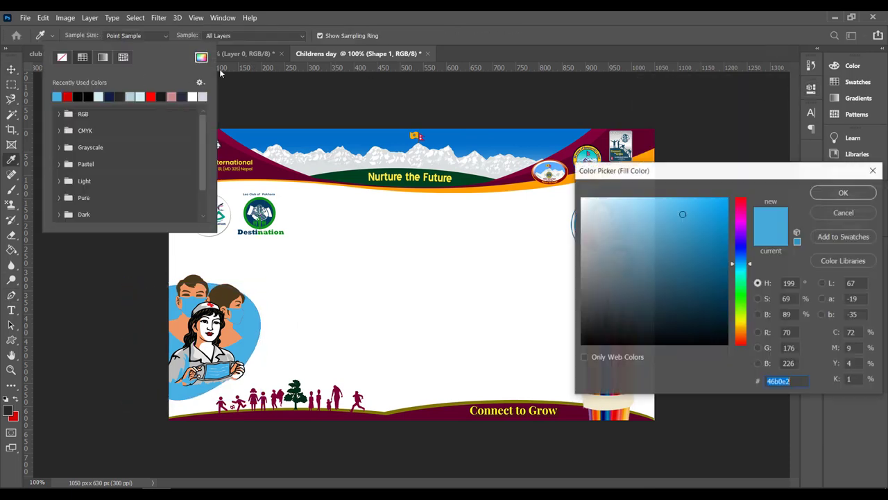
left_click_drag(618, 174, 646, 160)
left_click(623, 218)
left_click(527, 147)
left_click(585, 221)
left_click(874, 185)
left_click(12, 85)
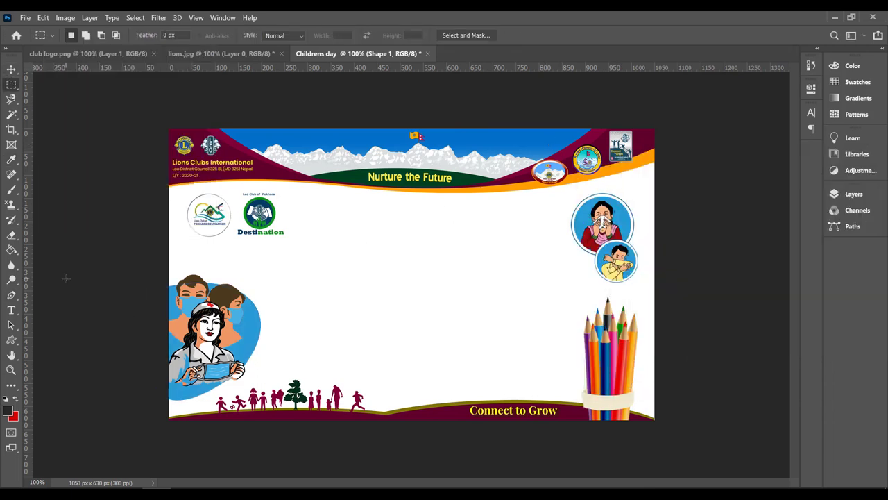
left_click(11, 71)
Step: Stack the two club logos above the masked figures, with the Leo club logo over the Lions club logo
left_click(203, 324)
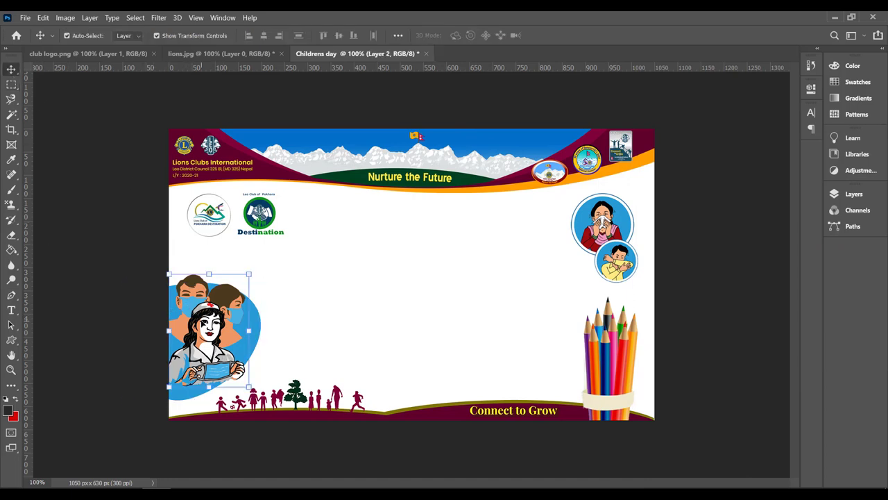
left_click(349, 327)
left_click(254, 326)
left_click_drag(211, 217, 338, 244)
left_click_drag(260, 214, 216, 214)
left_click_drag(341, 244, 233, 245)
Step: Shift both stacked club logos closer to the banner's left edge and fine-tune the spacing between them
left_click(574, 35)
left_click(312, 278)
left_click_drag(224, 213, 206, 210)
left_click(312, 277)
left_click_drag(216, 256, 197, 255)
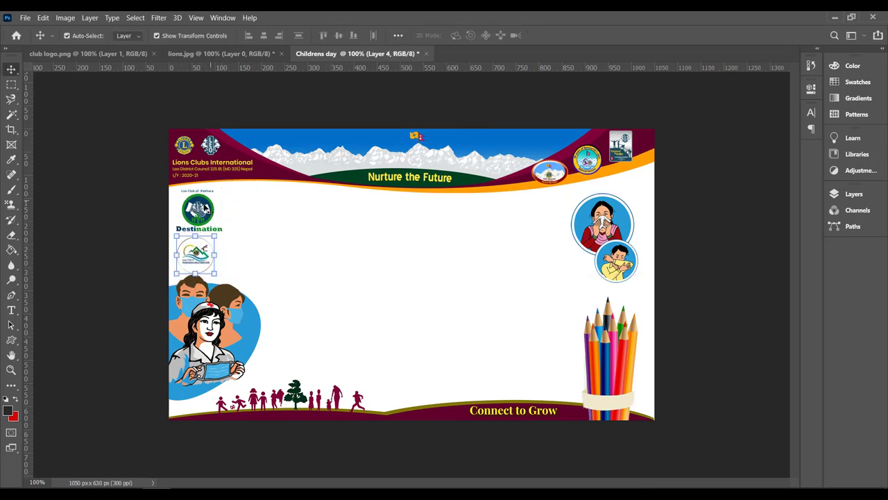
left_click_drag(206, 209, 206, 213)
left_click(252, 248)
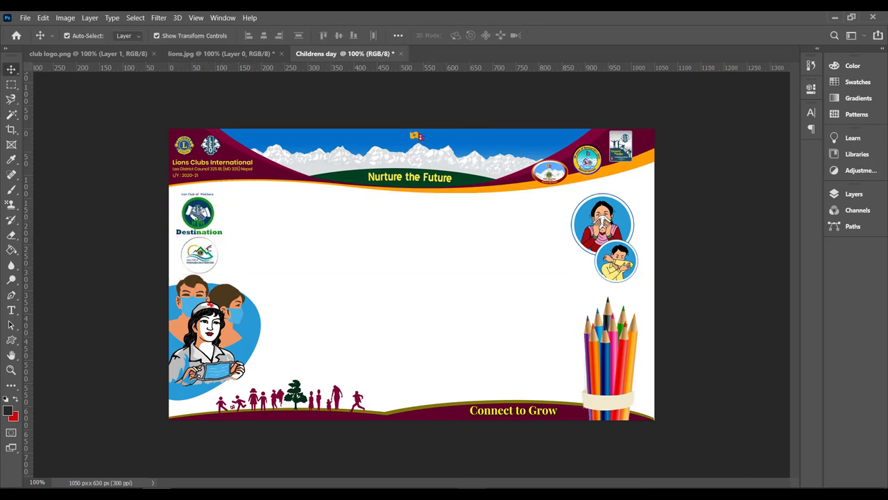
Step: Copy "Online Drawing Competitoin" from content.txt in Notepad and paste it into a new text box across the banner's centre in Photoshop
key("alt+Tab")
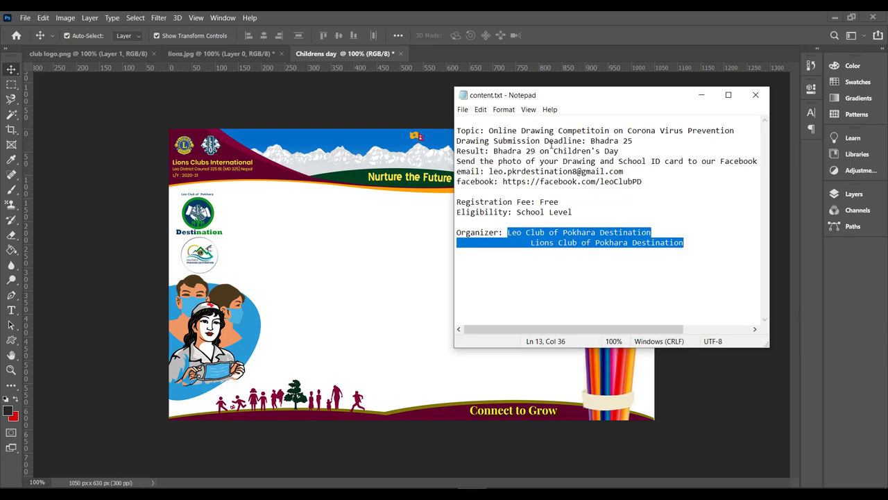
left_click_drag(489, 131, 611, 131)
key("ctrl+c")
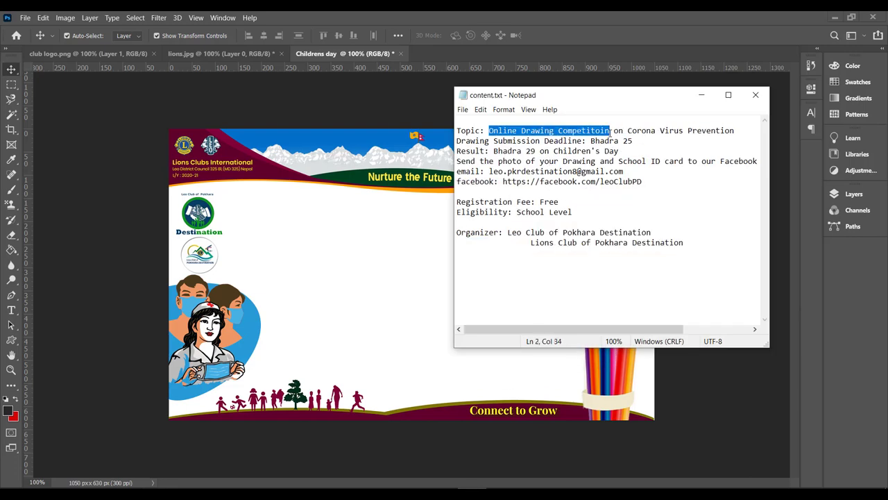
left_click(703, 96)
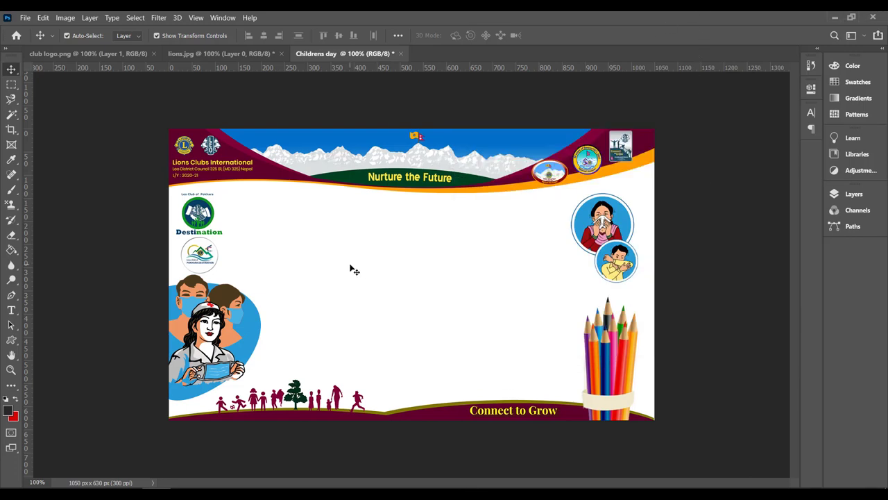
key("t")
left_click_drag(284, 236, 512, 263)
key("ctrl+v")
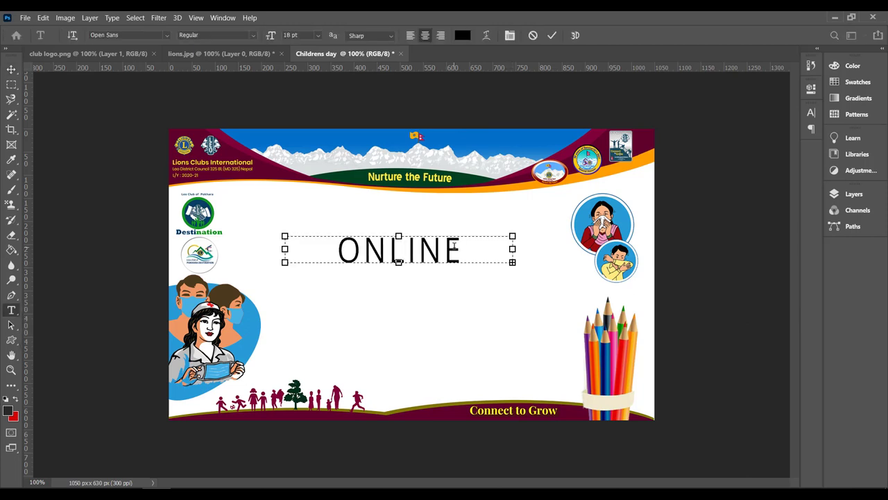
Step: Reduce the pasted title text to 6 pt and set its font to Gotham Black
key("ctrl+a")
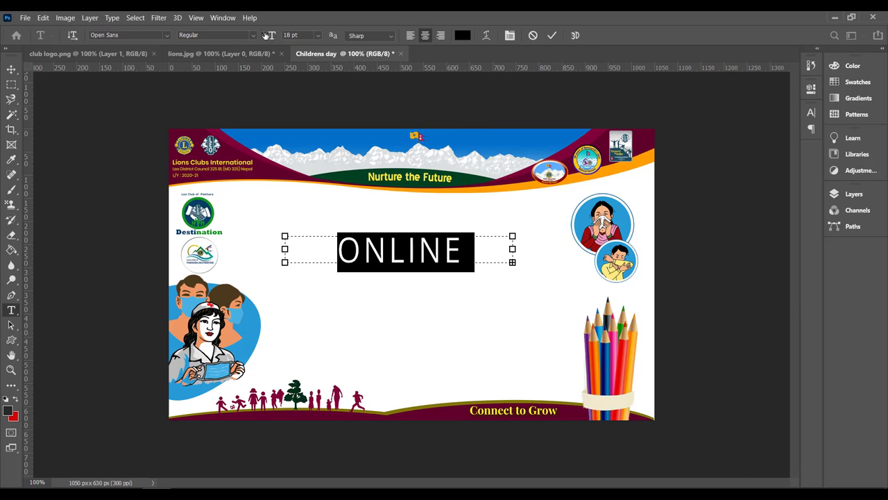
left_click_drag(266, 35, 272, 40)
left_click(358, 242)
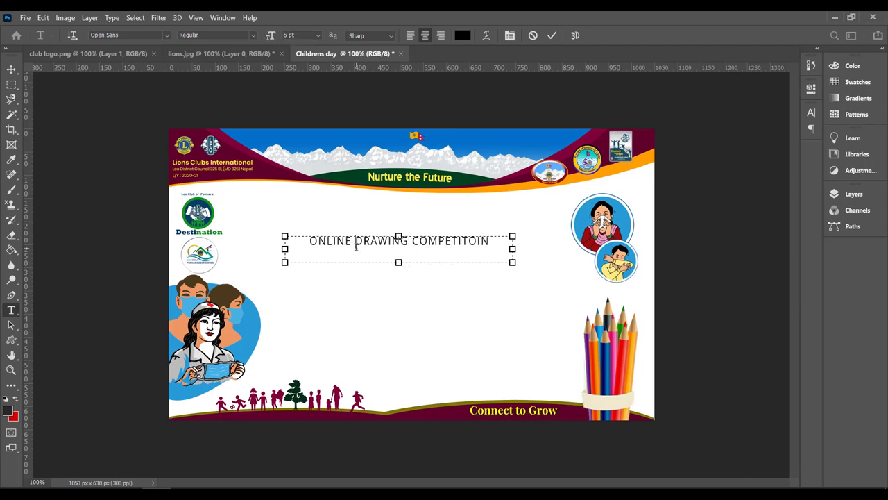
double_click(357, 243)
left_click(357, 242)
left_click(117, 35)
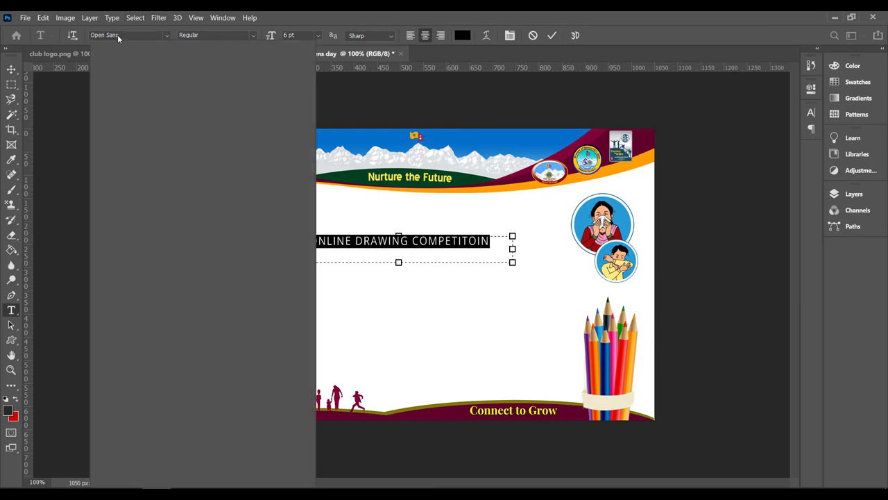
left_click(149, 116)
Step: Widen the title's text box on both sides and set the text size to 10 pt
left_click(368, 242)
left_click_drag(514, 249, 567, 249)
left_click_drag(285, 249, 238, 249)
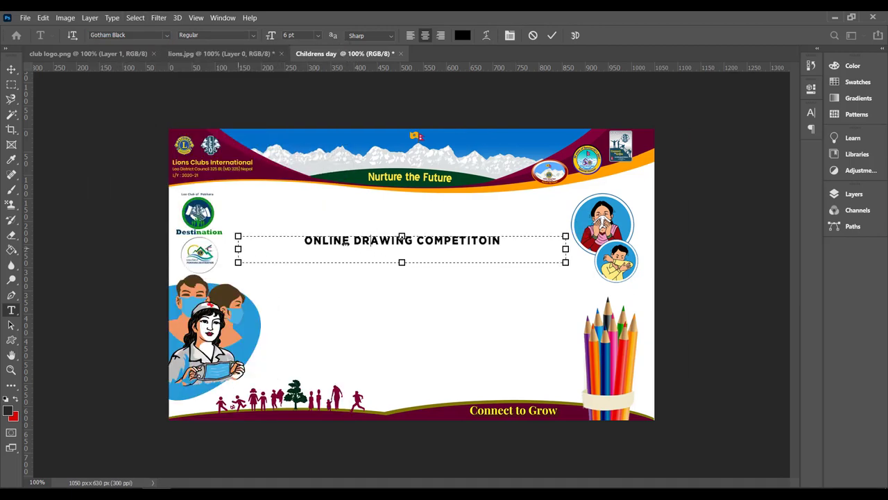
triple_click(368, 241)
left_click_drag(270, 36, 273, 36)
left_click(552, 35)
Step: Change the title's font to Poppins SemiBold
triple_click(371, 243)
left_click(143, 37)
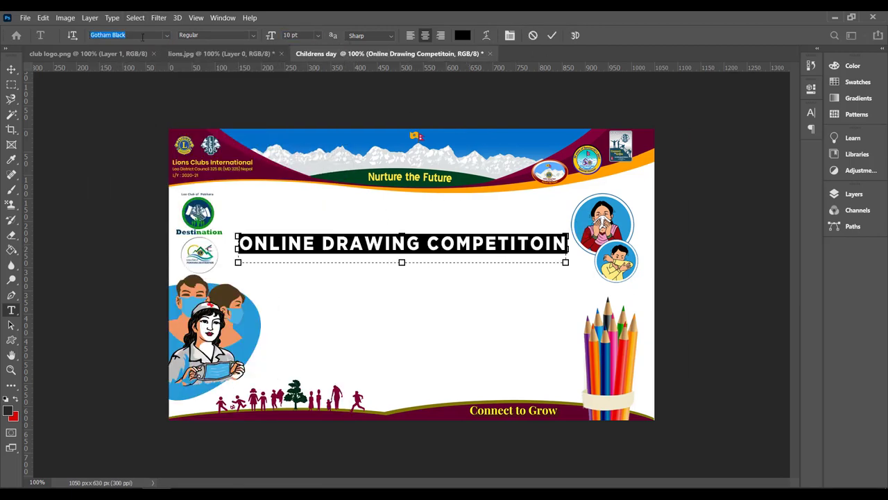
type("poppi")
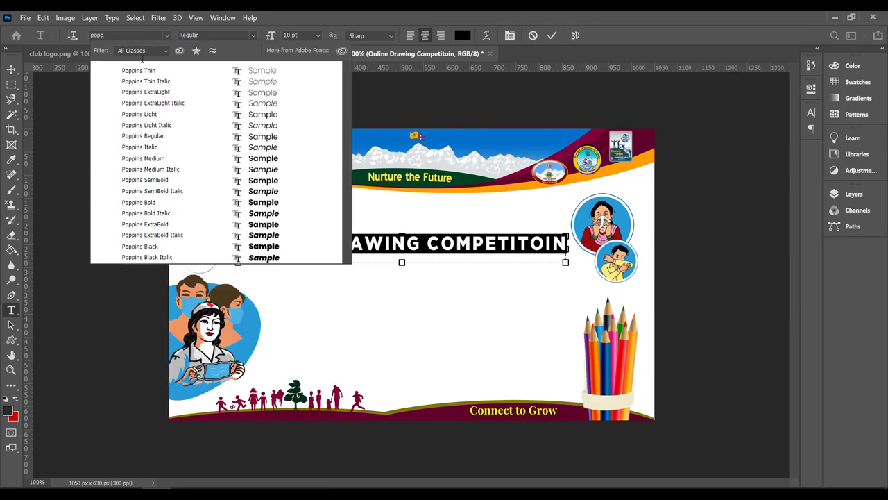
left_click(229, 180)
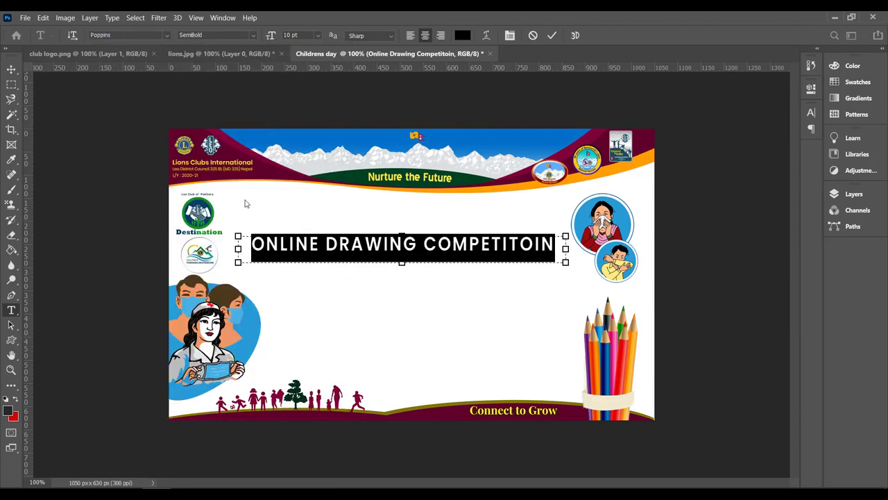
Step: Try the title in Poppins Bold and settle on the ExtraBold style
left_click(296, 243)
triple_click(327, 243)
left_click(240, 34)
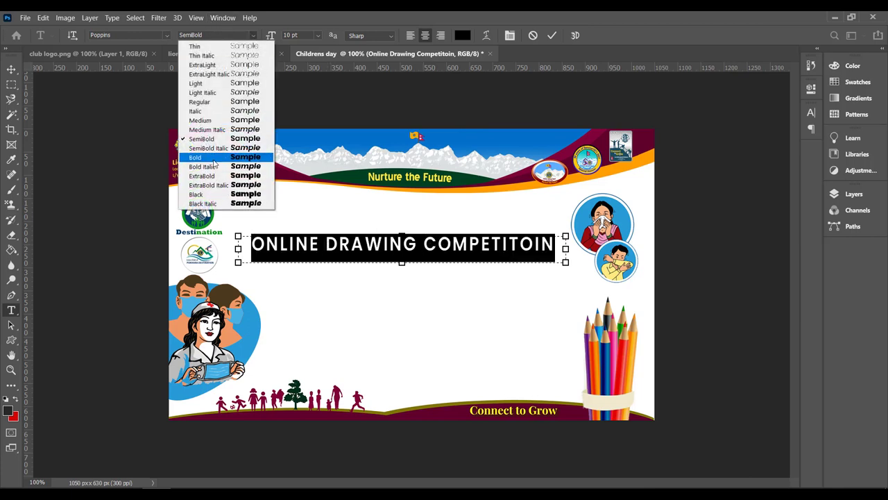
left_click(215, 159)
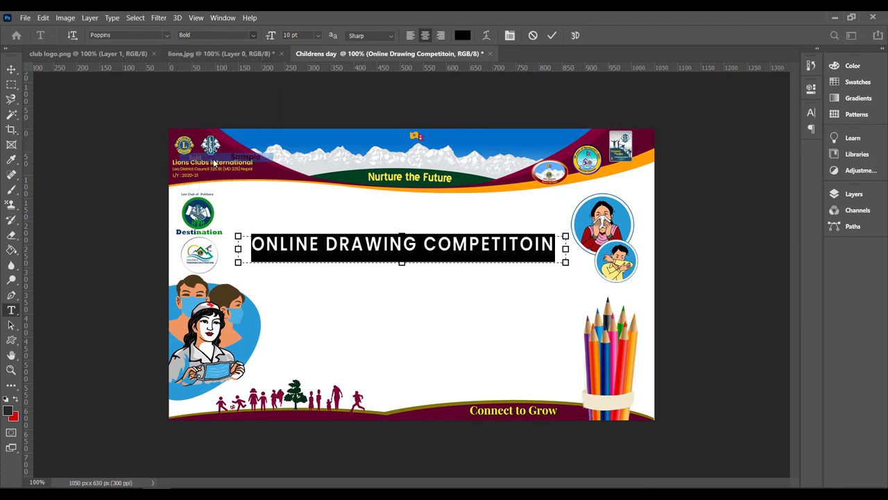
left_click(253, 39)
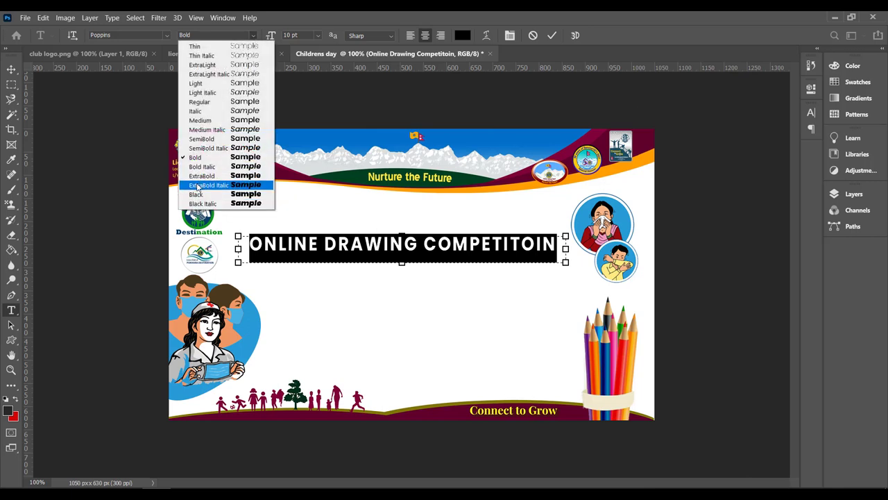
left_click(198, 178)
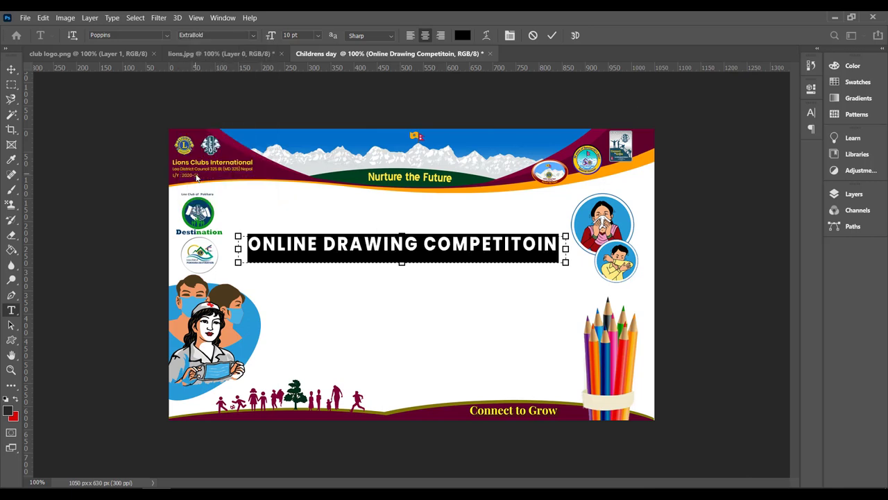
left_click(341, 244)
double_click(417, 246)
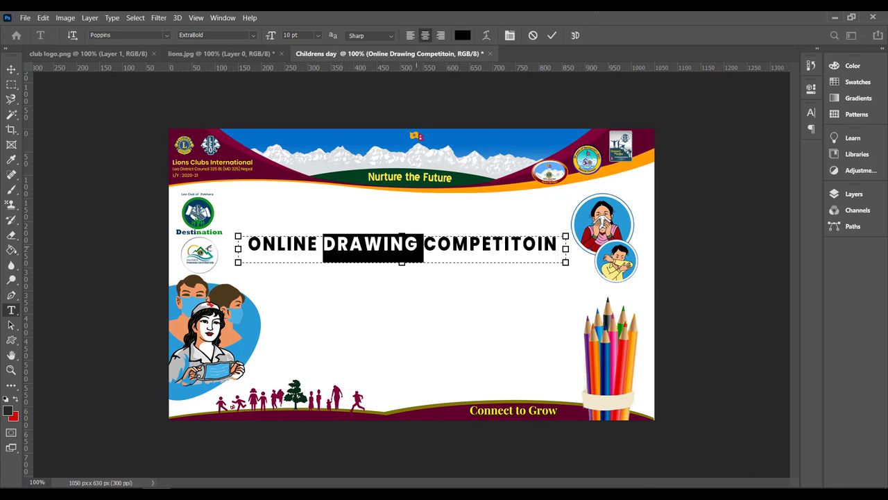
key("ctrl+a")
left_click(551, 35)
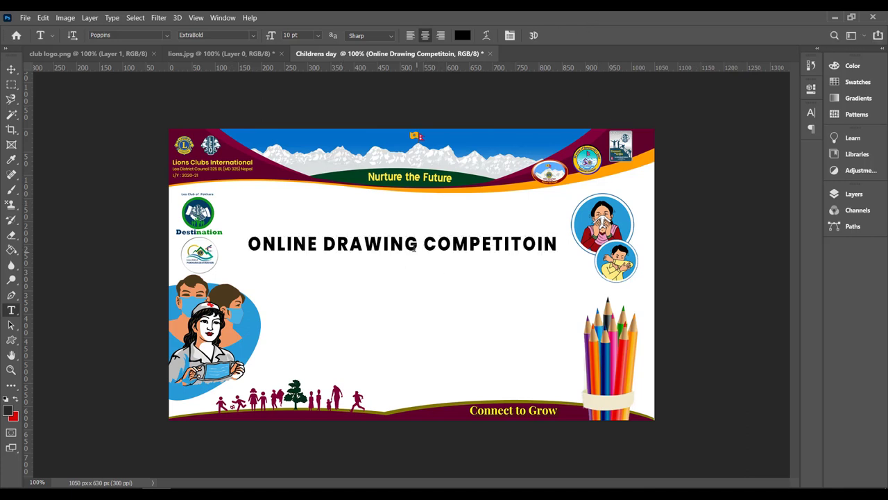
Step: Select the whole title line and apply Faux Bold to it
left_click(413, 248)
double_click(413, 246)
triple_click(454, 242)
double_click(455, 242)
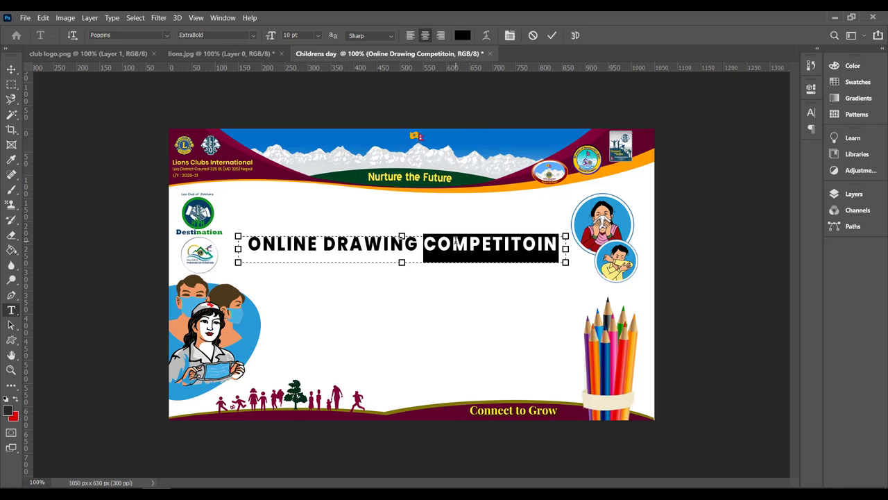
triple_click(455, 241)
right_click(455, 241)
left_click(510, 35)
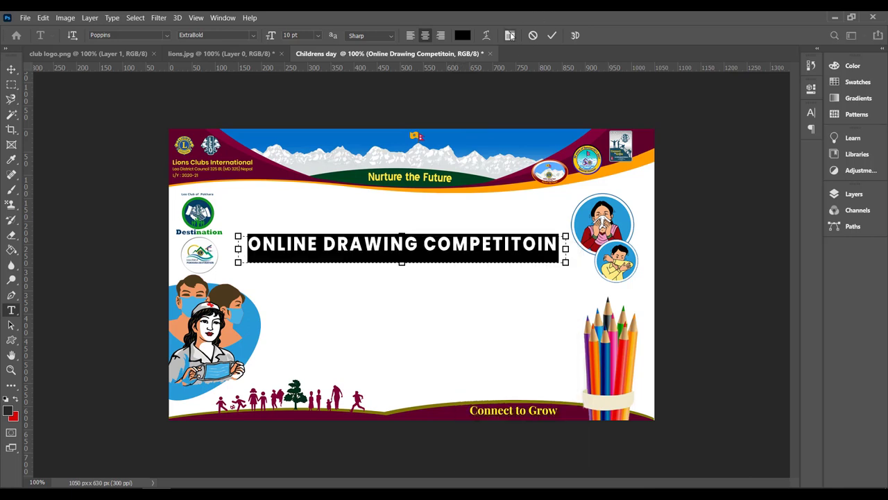
left_click(510, 34)
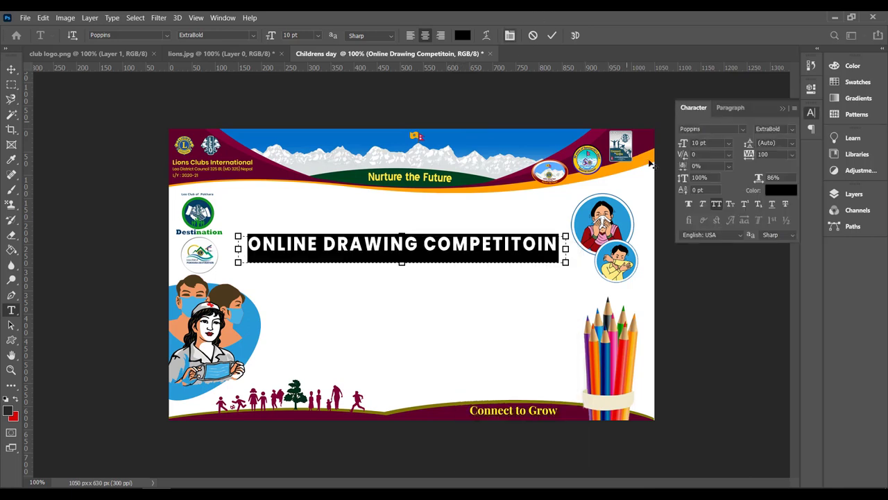
left_click(687, 204)
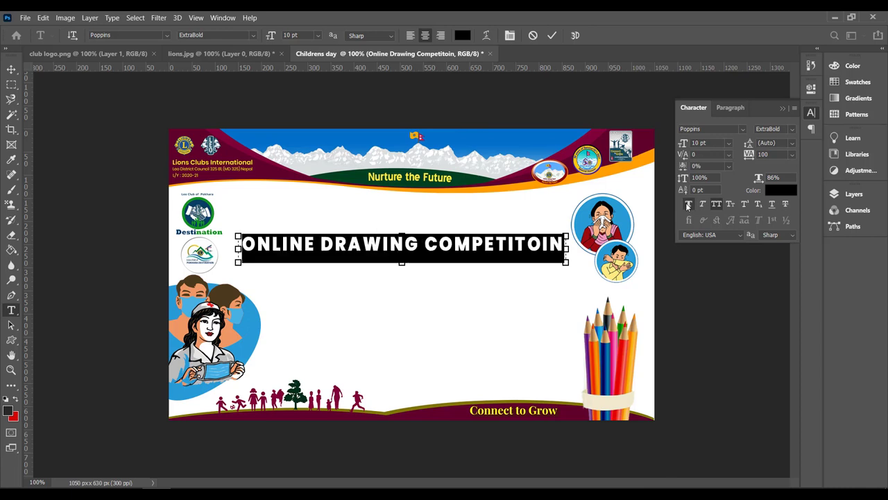
Step: Set the horizontal scale of the title text to 100% while keeping it in all caps
left_click(718, 203)
left_click(770, 178)
type("100")
key("Return")
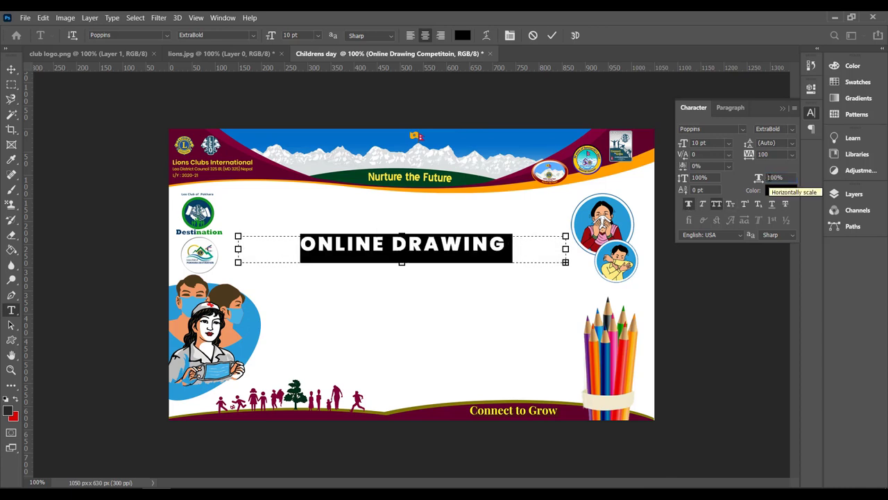
Step: Select the whole title, set its text size to 8 pt and its colour to #073d63
left_click(491, 243)
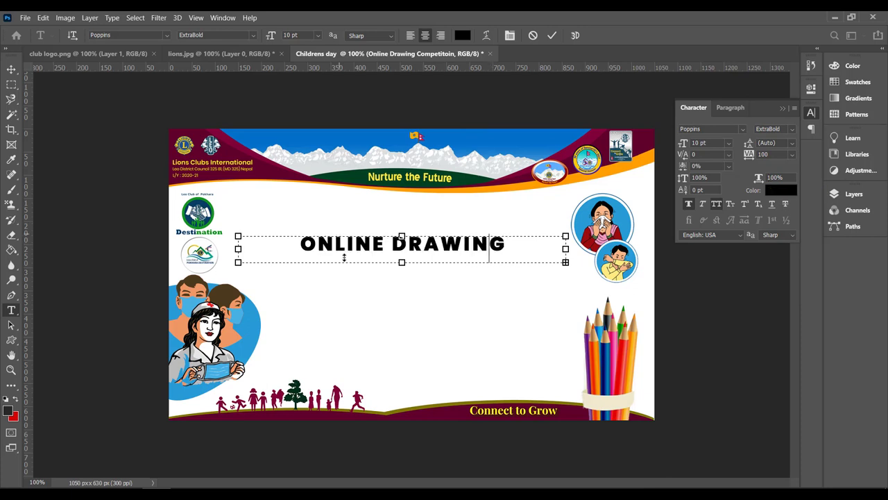
triple_click(344, 258)
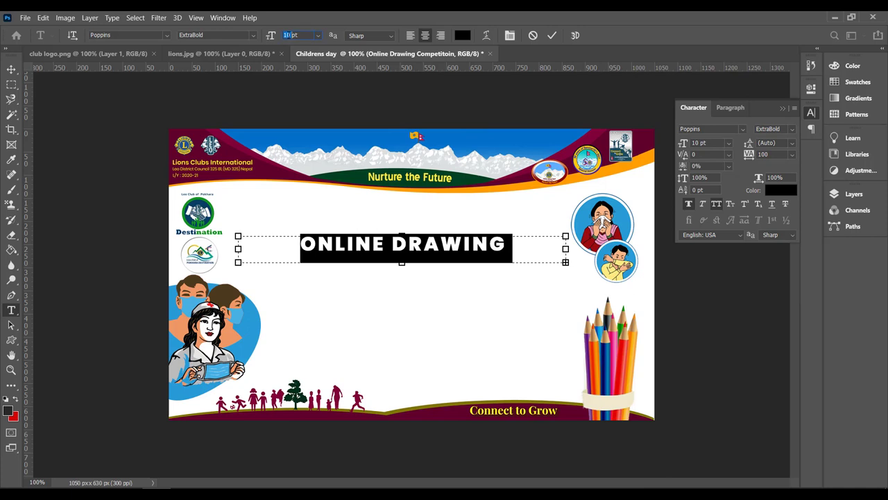
key("Return")
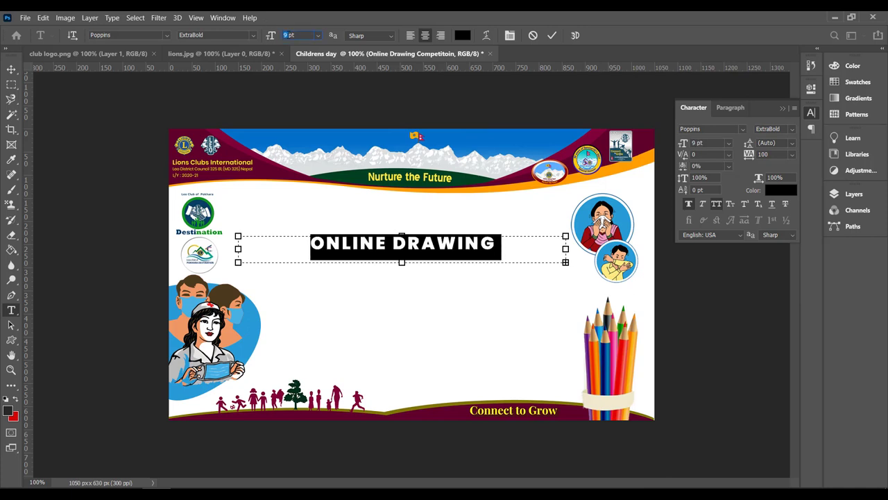
key("Return")
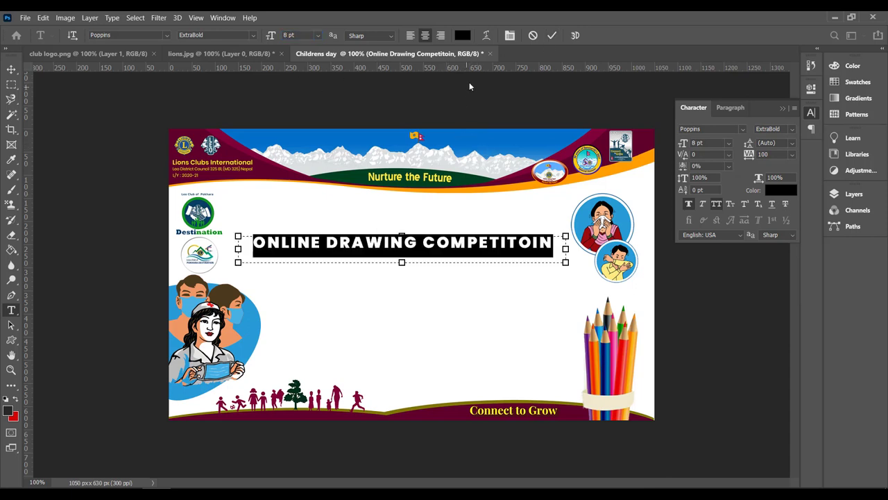
left_click(462, 35)
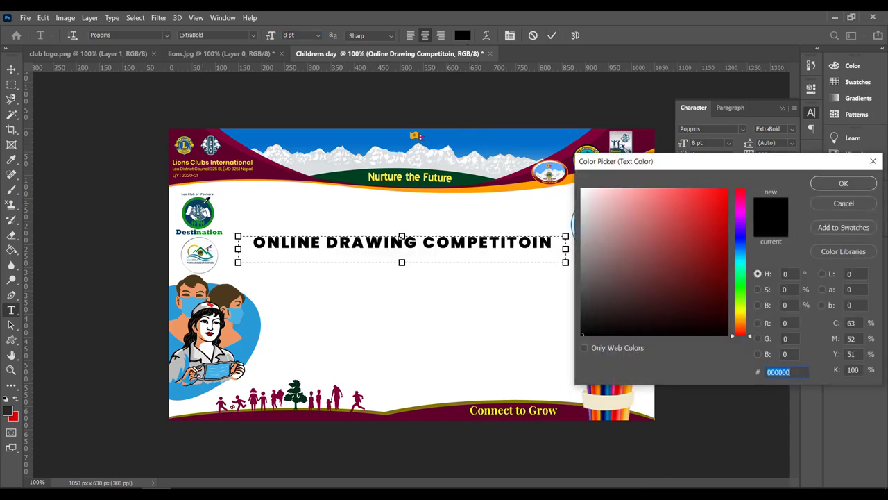
type("073d63")
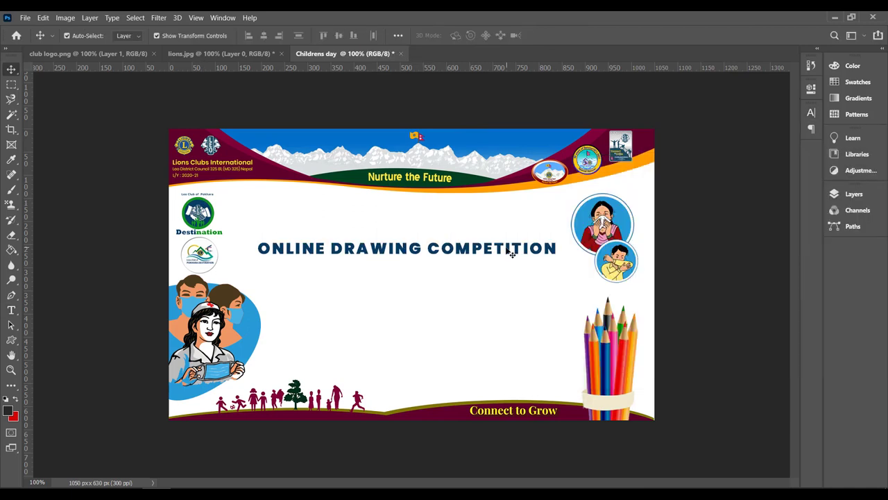
Step: Copy "Corona Virus Prevention" from content.txt in Notepad and return to the banner in Photoshop
key("alt+Tab")
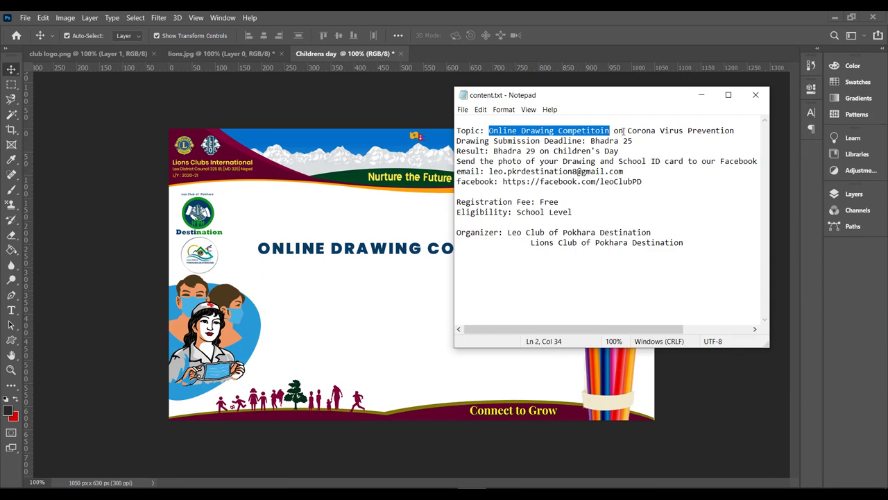
mouse_move(624, 131)
left_mouse_down()
mouse_move(456, 130)
mouse_move(736, 129)
left_mouse_up()
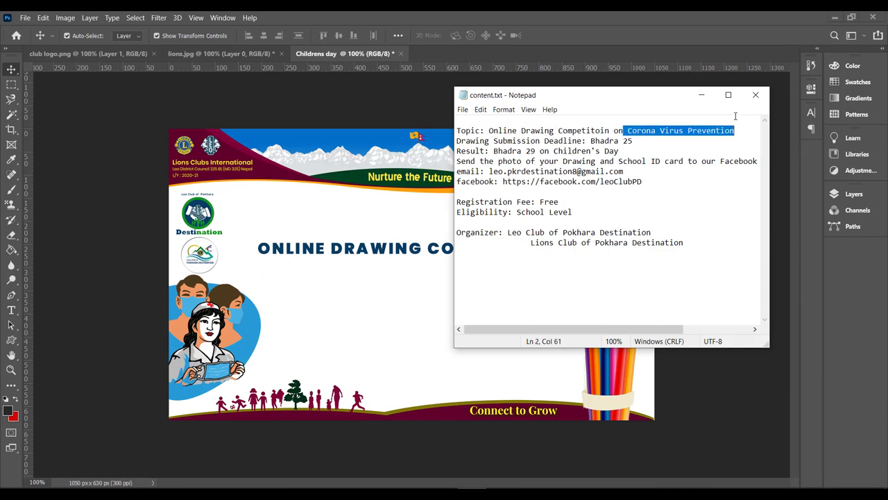
left_click(702, 94)
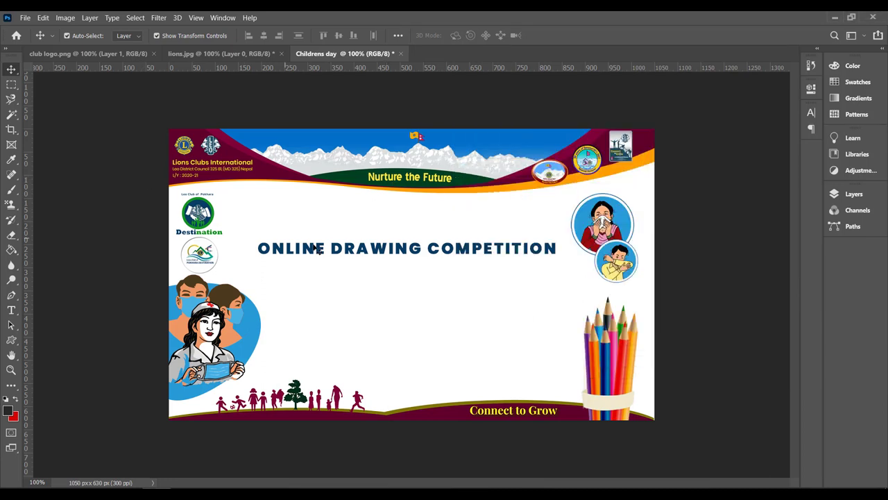
Step: Duplicate the title below the original and replace the copy's text with "Corona Virus Prevention"
left_click_drag(343, 255, 350, 296)
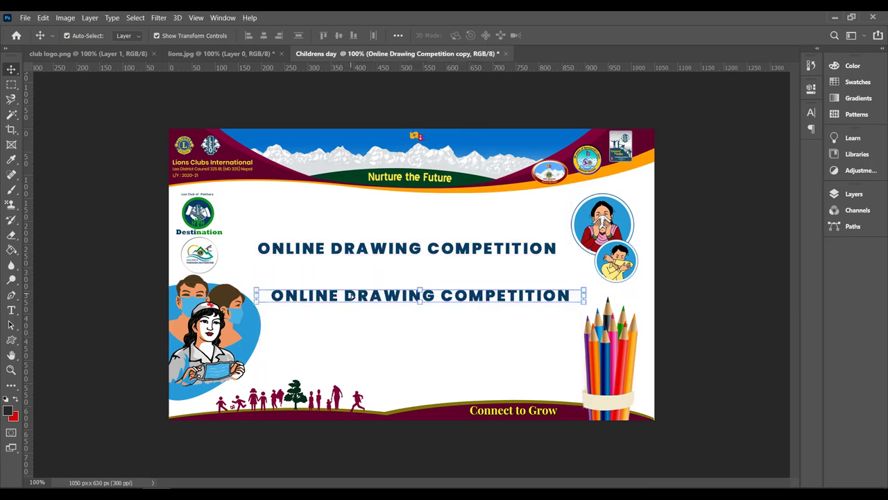
double_click(350, 297)
type("CORONA VIRUS PREVENTION")
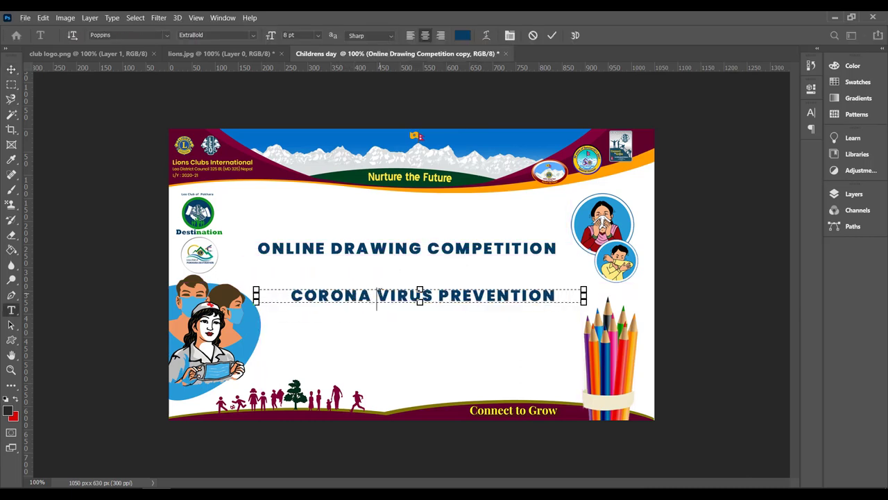
Step: Turn off All Caps and Faux Bold for the whole "Corona Virus Prevention" line
triple_click(377, 296)
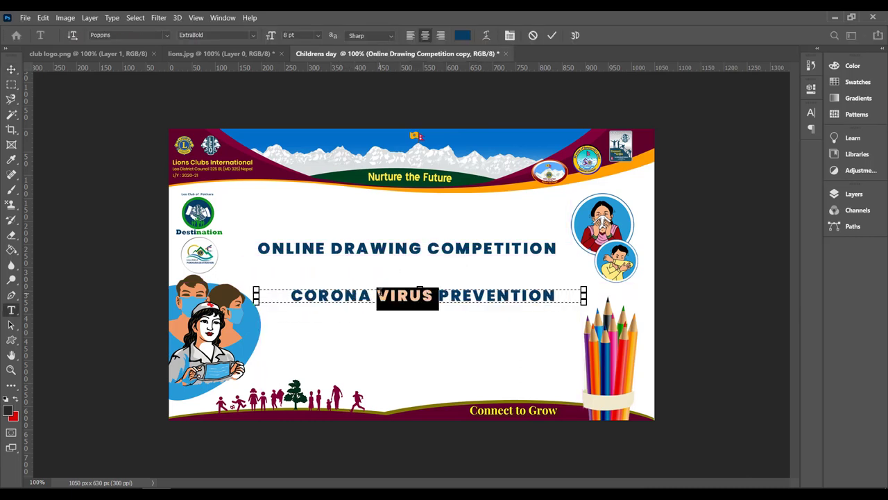
left_click(509, 35)
left_click(717, 205)
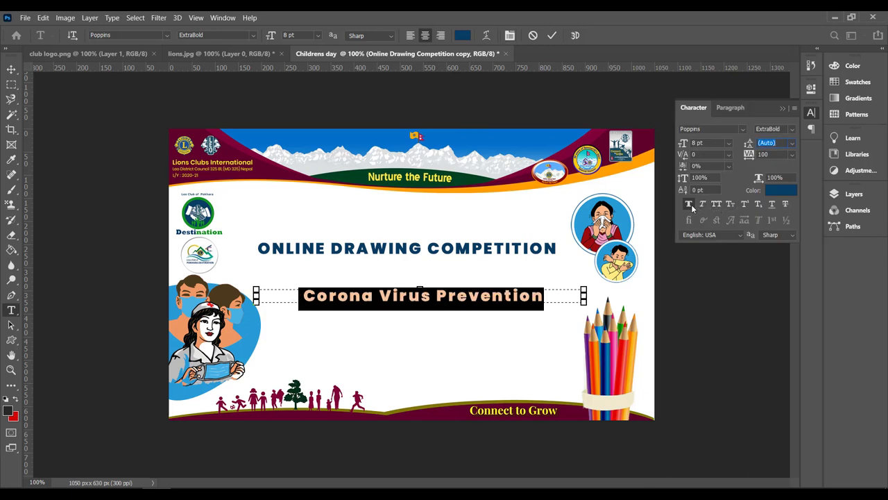
left_click(782, 108)
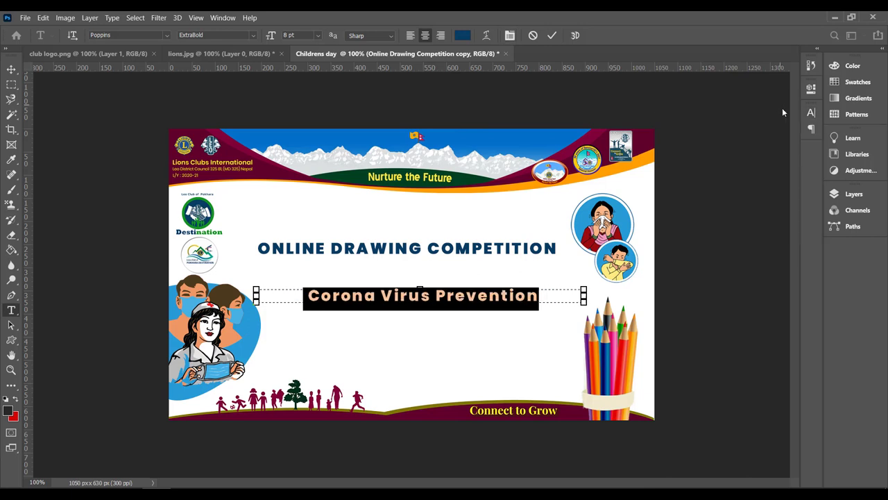
Step: Set the tracking of the "Corona Virus Prevention" line to 0 and change its font to Alpha crisp
left_click(508, 34)
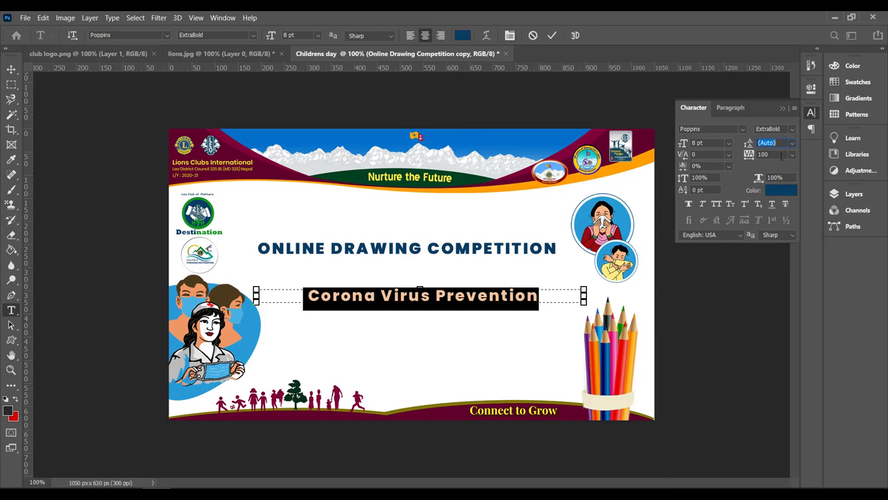
left_click(793, 154)
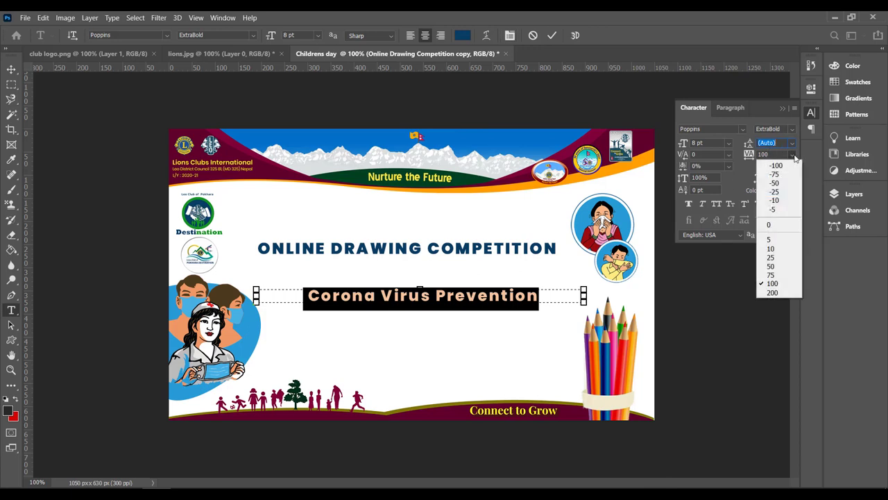
left_click(780, 224)
left_click(519, 296)
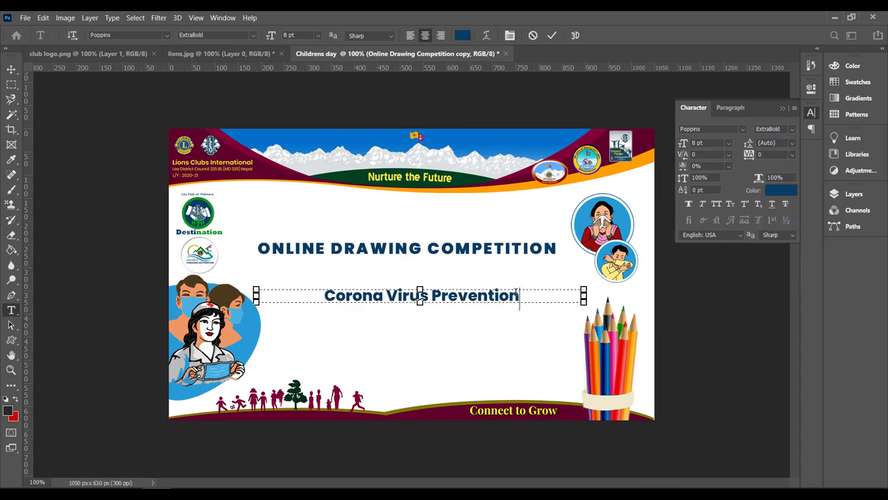
left_click_drag(534, 298, 345, 289)
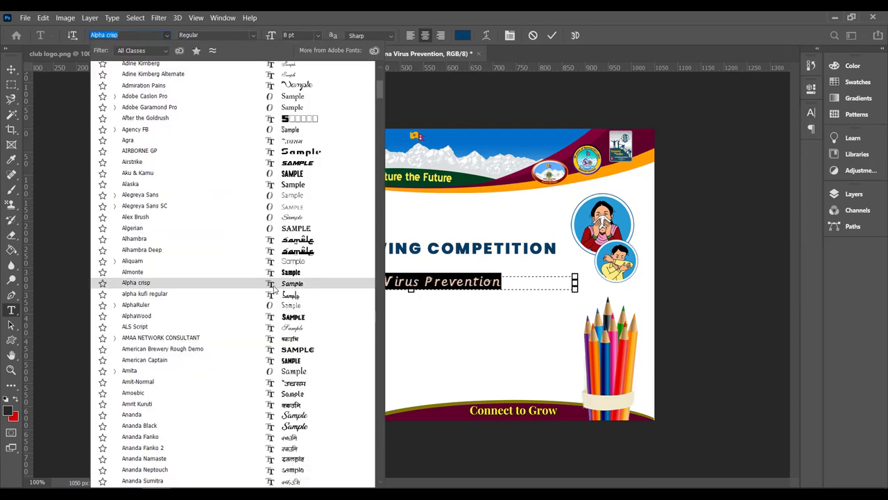
left_click(273, 286)
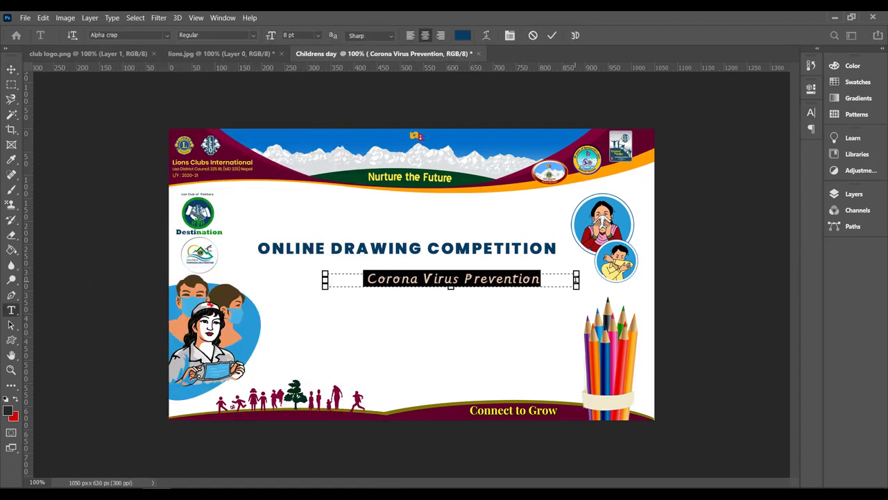
Step: Narrow the "Corona Virus Prevention" text box and move it centrally beneath the title, leaving room for a line between them
left_click_drag(575, 280, 522, 279)
key("ctrl+Return")
key("v")
key("shift+Left")
key("shift+Left")
key("shift+Down")
key("shift+Down")
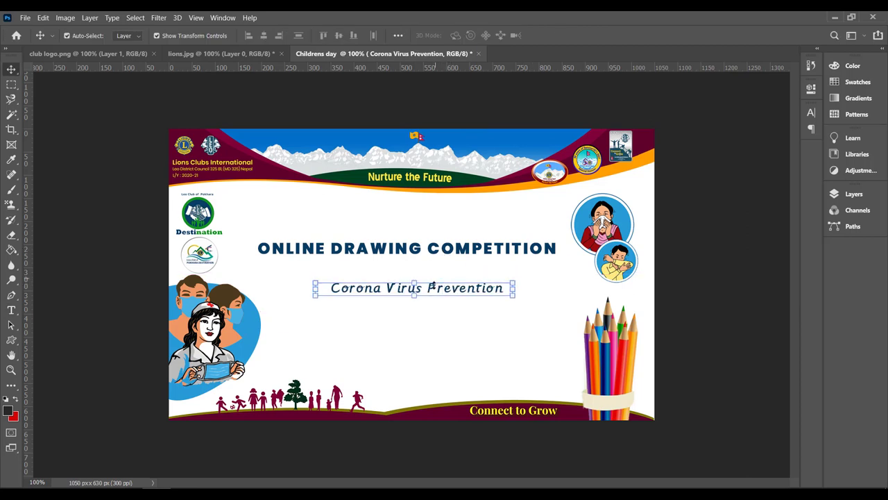
Step: Duplicate the "Corona Virus Prevention" line into the gap below the title and replace the copy's text with "On"
left_click_drag(435, 294, 435, 274)
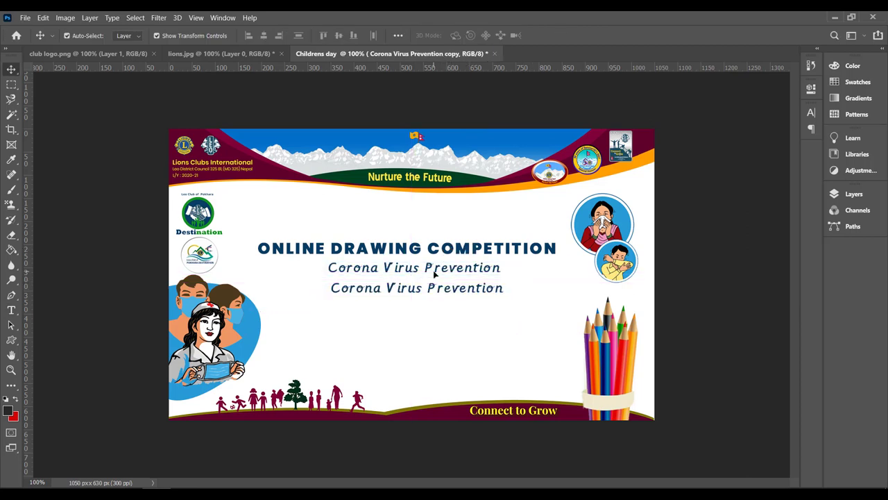
double_click(435, 274)
type("ON")
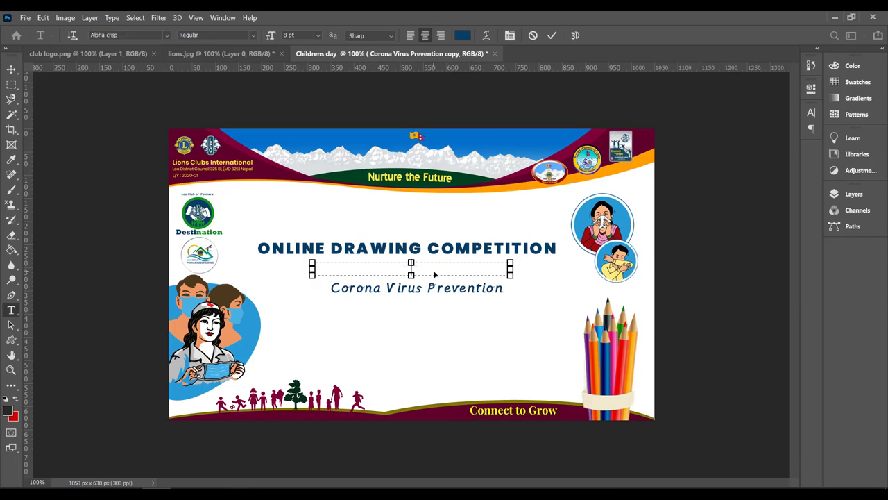
key("BackSpace")
key("BackSpace")
type("On")
Step: Change the word "On" to the Dillon the Cat font and set its colour to #0170c9
key("ctrl+a")
left_click(118, 38)
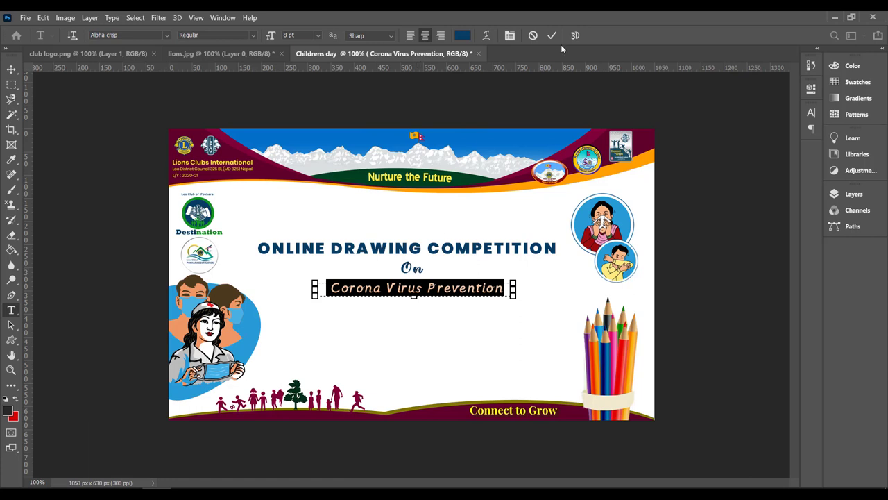
left_click(552, 35)
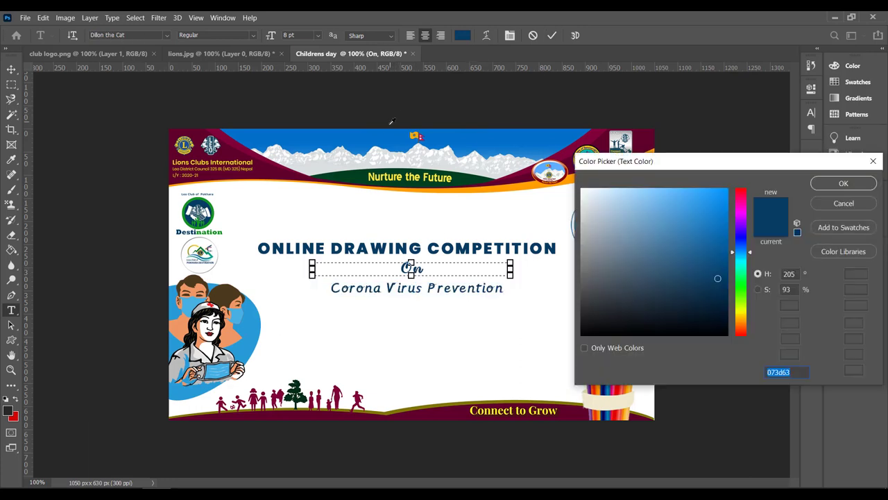
left_click(727, 219)
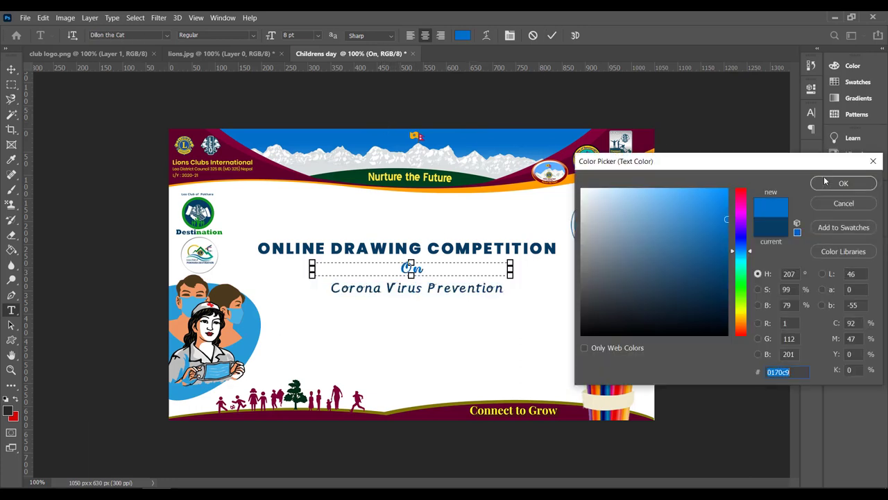
left_click(825, 181)
left_click(552, 35)
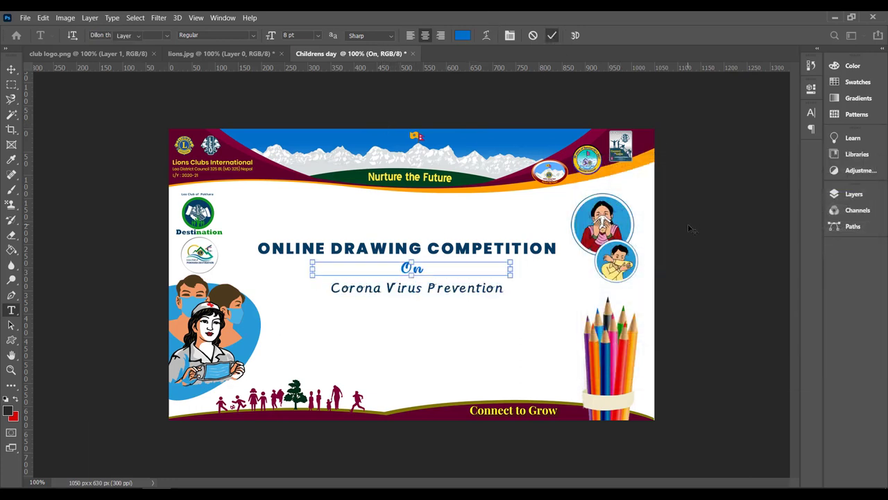
Step: Recolour the "Corona Virus Prevention" line to bright red
key("v")
right_click(388, 292)
left_click(376, 292)
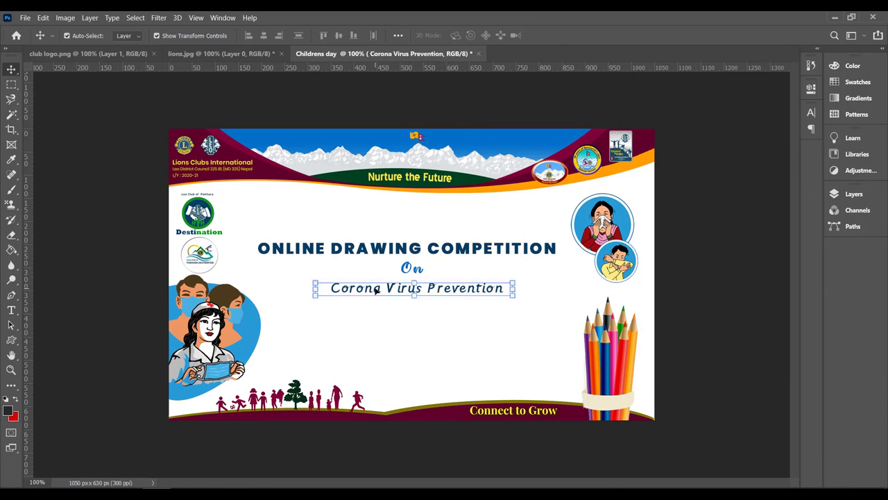
double_click(376, 292)
left_click(462, 35)
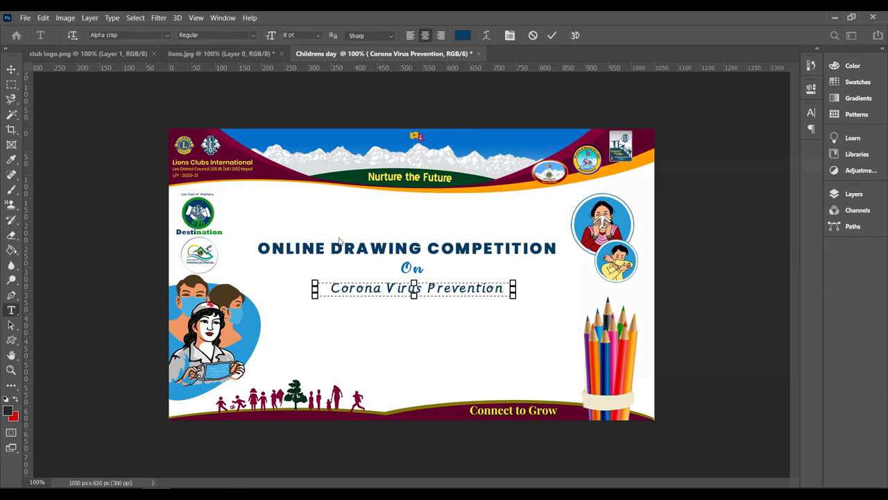
left_click(758, 322)
double_click(798, 324)
type("256")
key("Return")
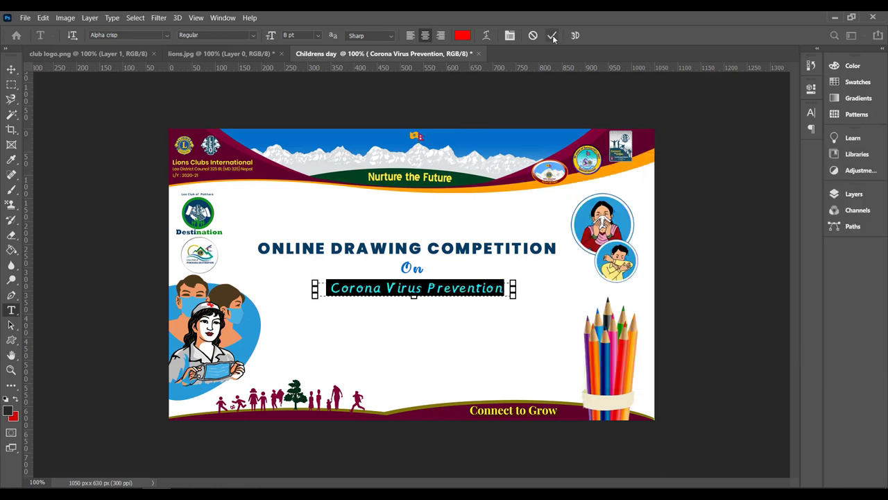
left_click(551, 34)
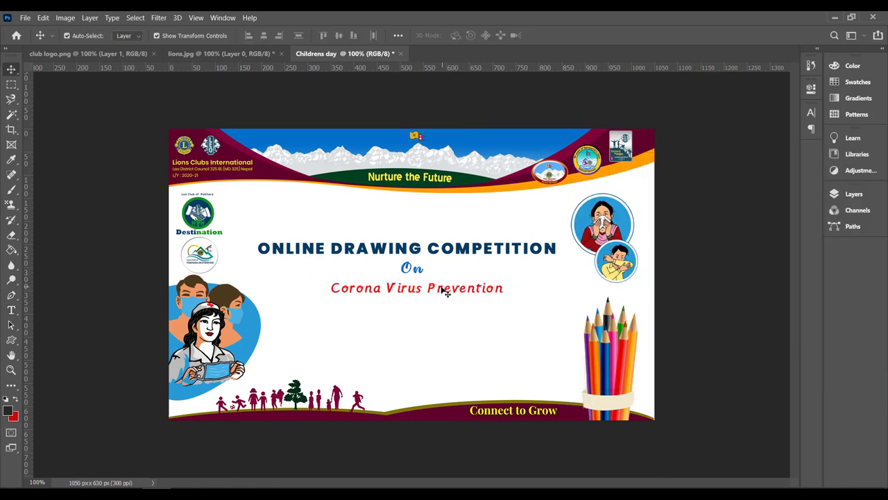
Step: Add a vertical guide near the banner's middle and align the title, "On" and "Corona Virus Prevention" lines to it
left_click_drag(444, 292, 445, 291)
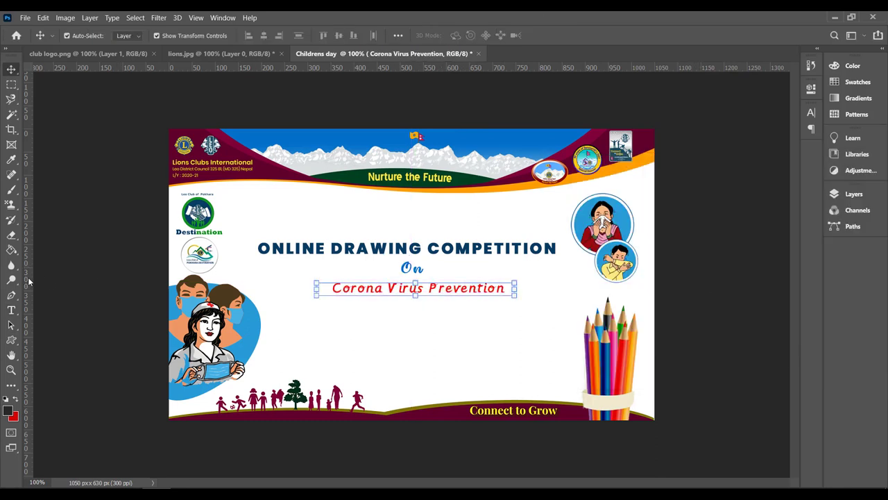
mouse_move(28, 281)
left_mouse_down()
mouse_move(290, 272)
mouse_move(452, 251)
left_mouse_up()
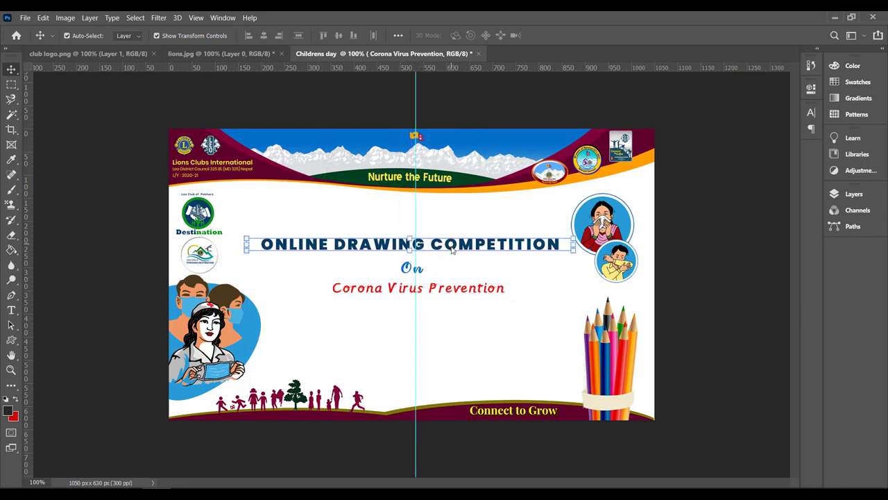
left_click_drag(444, 290, 419, 265)
Step: Switch to Notepad and copy the full "Send the photo of your Drawing and School ID card" line from content.txt
key("alt+Tab")
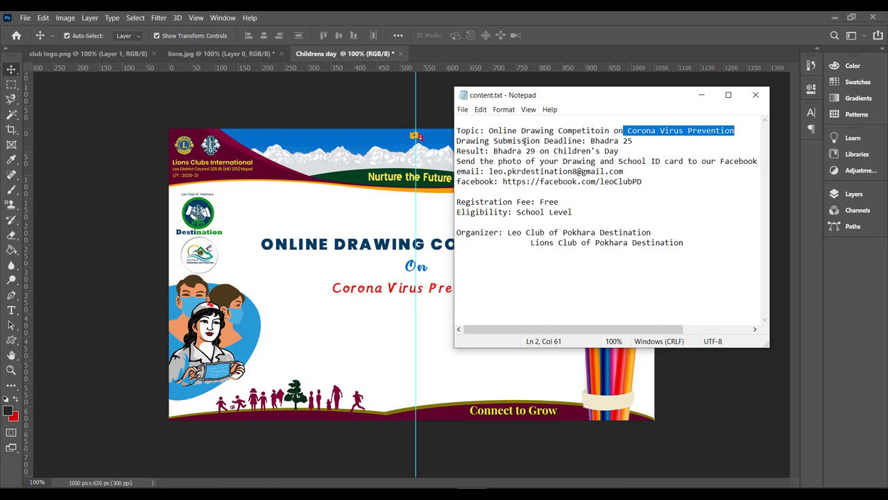
left_click_drag(489, 151, 619, 150)
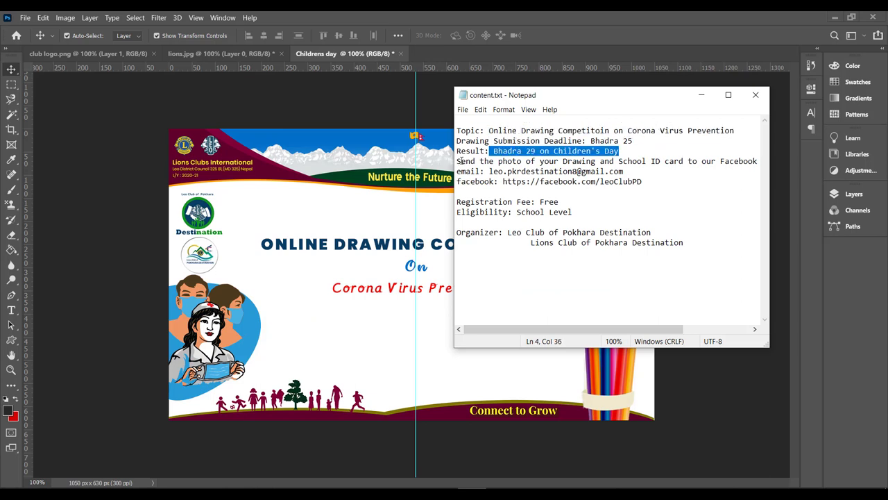
left_click_drag(457, 161, 761, 163)
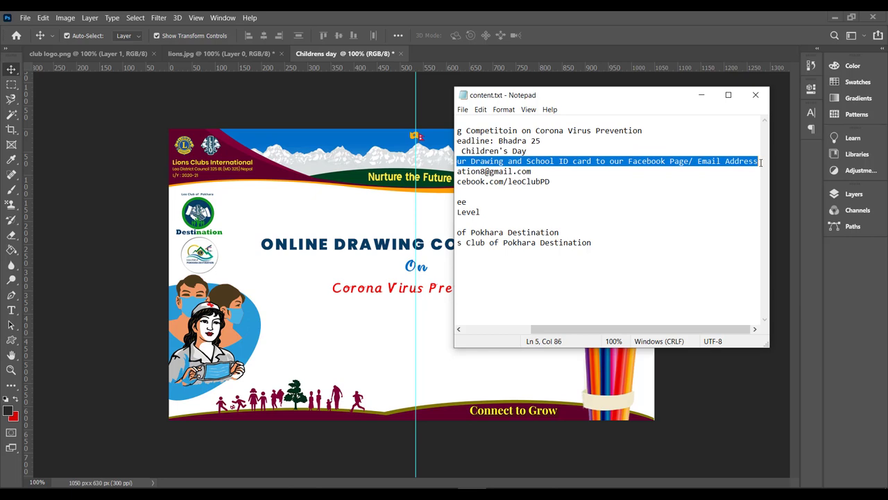
left_click(701, 94)
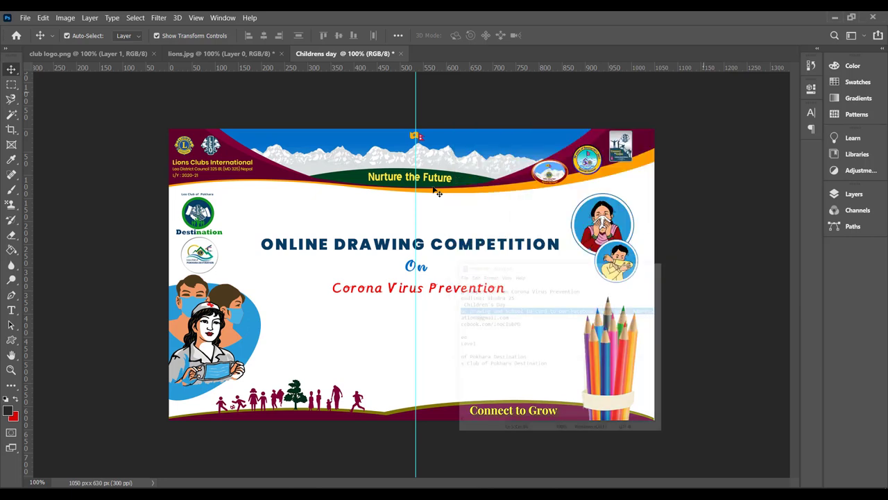
Step: In Photoshop, add a paragraph text box below "Corona Virus Prevention", left of the guide, containing the copied submission instruction at 6 pt
left_click(11, 310)
left_click_drag(275, 308, 410, 375)
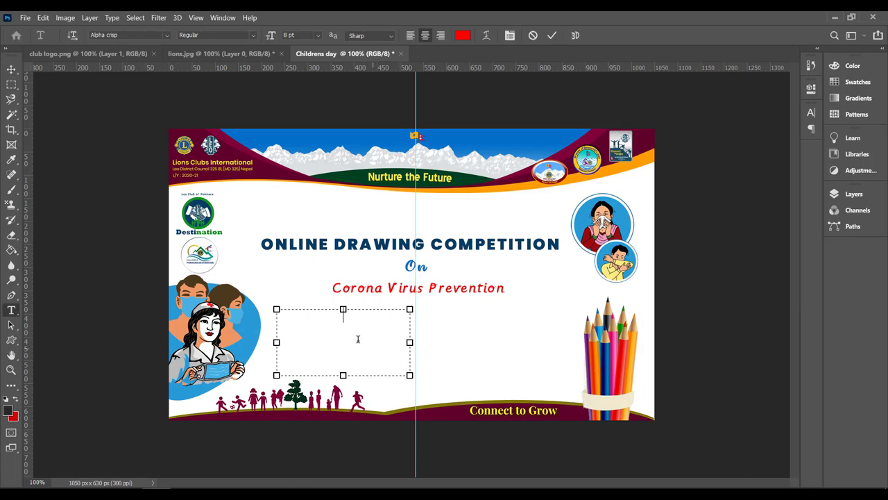
type("Send the photo of your Drawing and School ID card to our Facebook")
key("ctrl+a")
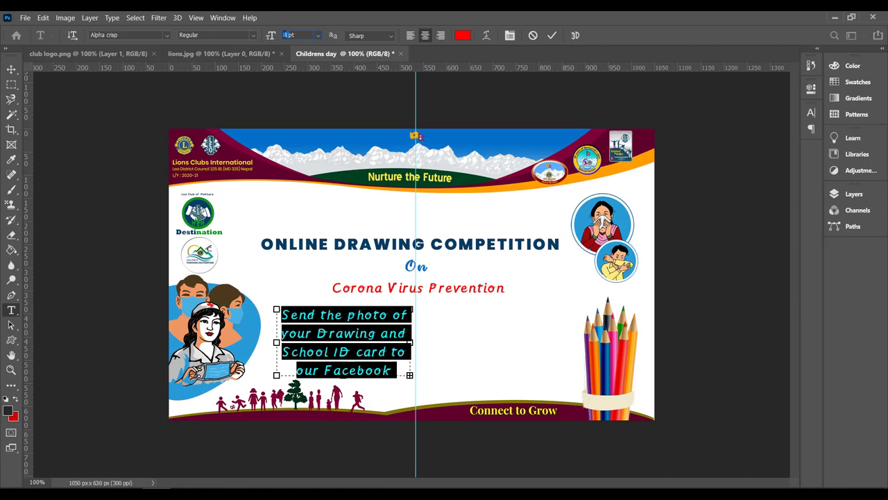
scroll(285, 35, "down", 2)
Step: Change the submission instruction paragraph to Poppins Regular at 5 pt
triple_click(336, 328)
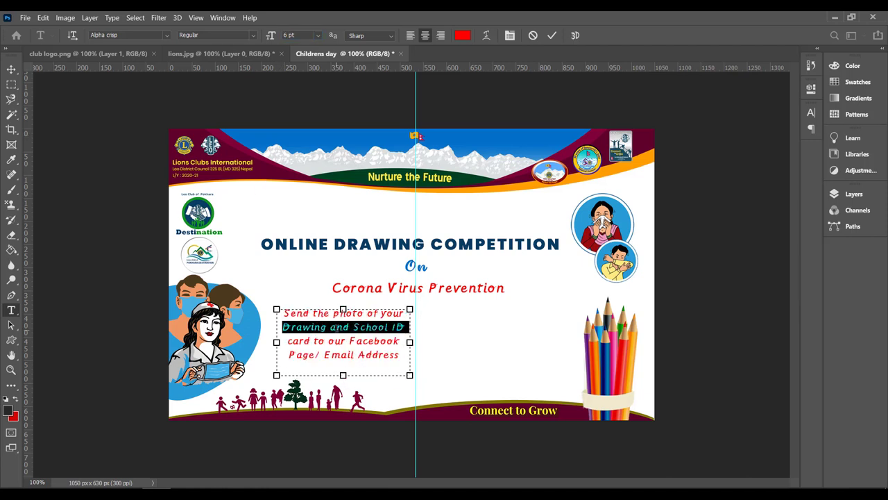
key("ctrl+a")
left_click(143, 35)
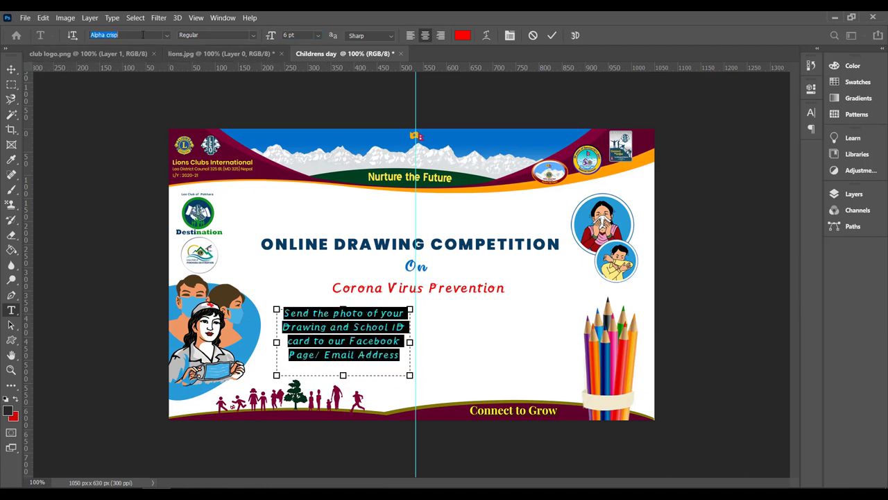
type("poppin")
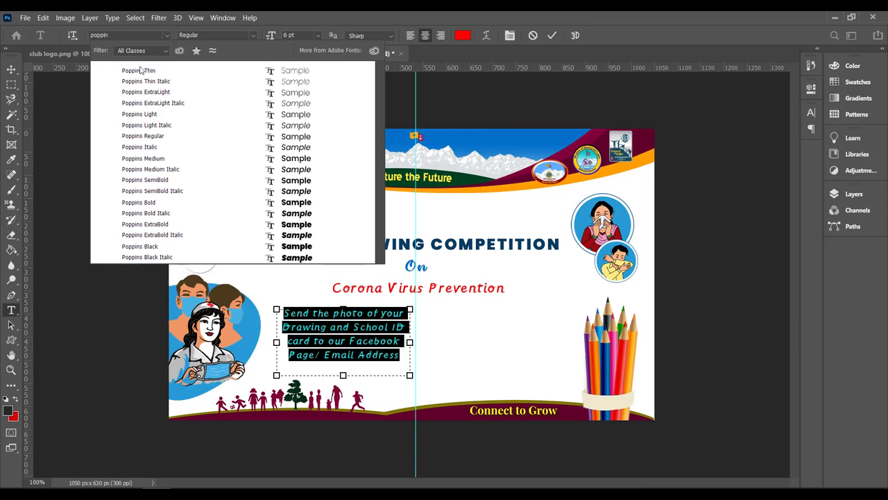
left_click(144, 139)
Step: Recolour the whole submission instruction paragraph to black, 000000
triple_click(362, 349)
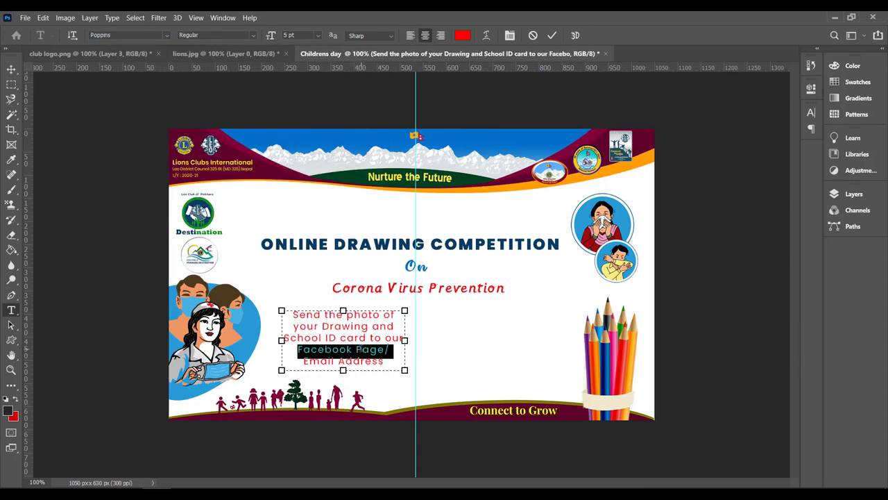
key("ctrl+a")
left_click(463, 35)
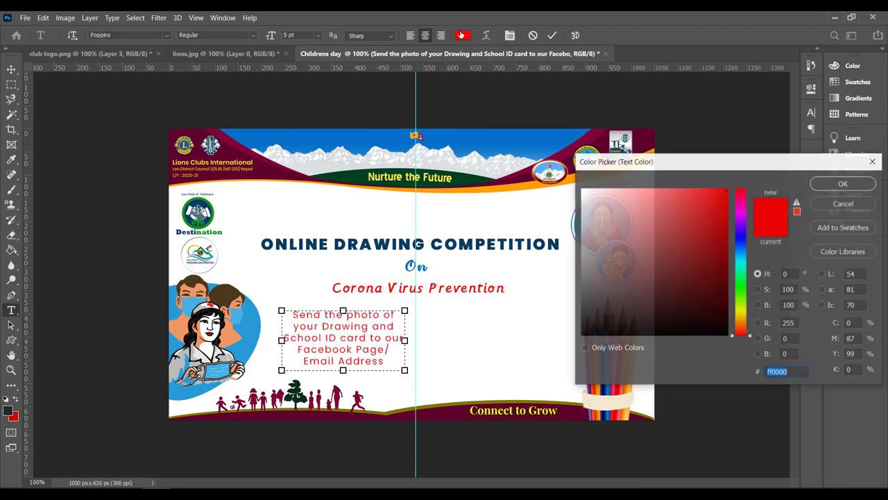
type("000000")
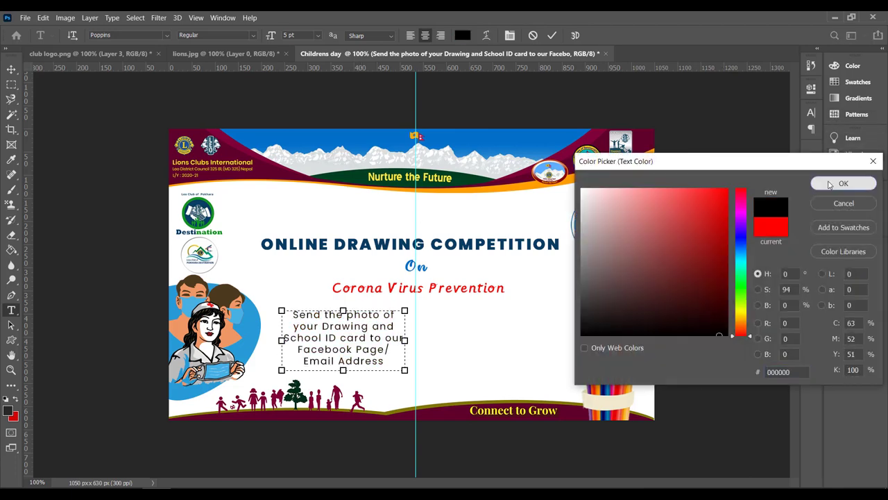
left_click(843, 183)
Step: Move the instruction paragraph slightly down and left, then widen and shorten its text box so the text wraps onto three lines
left_click(11, 69)
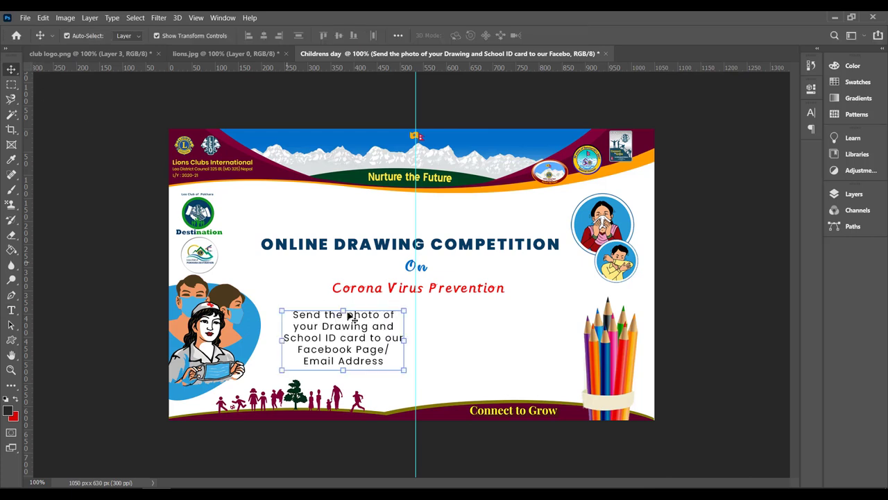
left_click_drag(351, 315, 336, 328)
double_click(336, 328)
left_click_drag(388, 353, 455, 352)
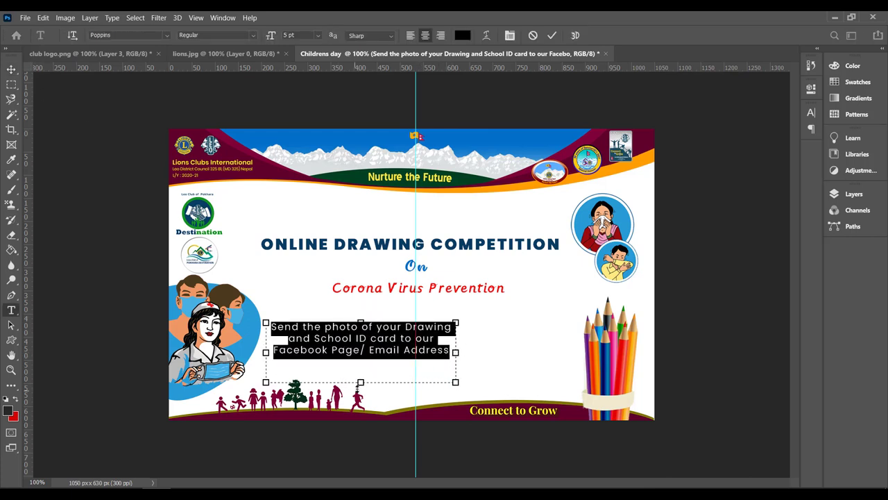
left_click_drag(359, 382, 360, 362)
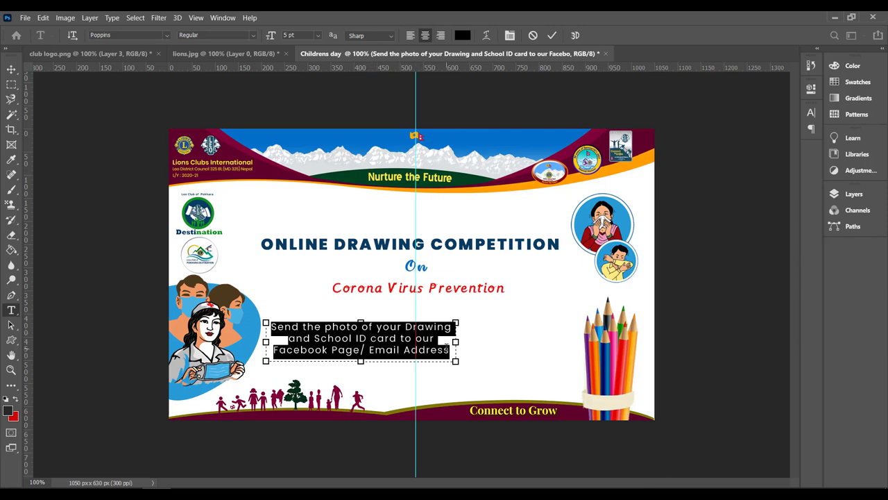
Step: Set the letter tracking of the whole instruction paragraph to 0
double_click(447, 347)
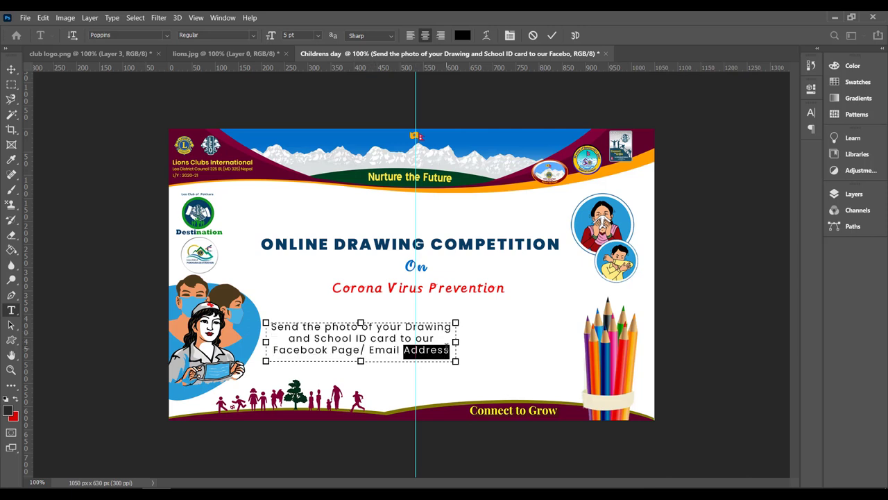
key("ctrl+a")
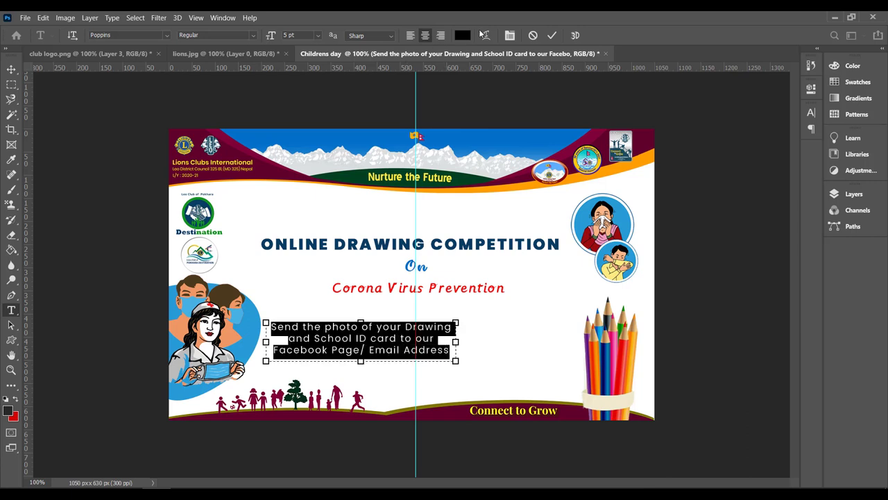
left_click(510, 34)
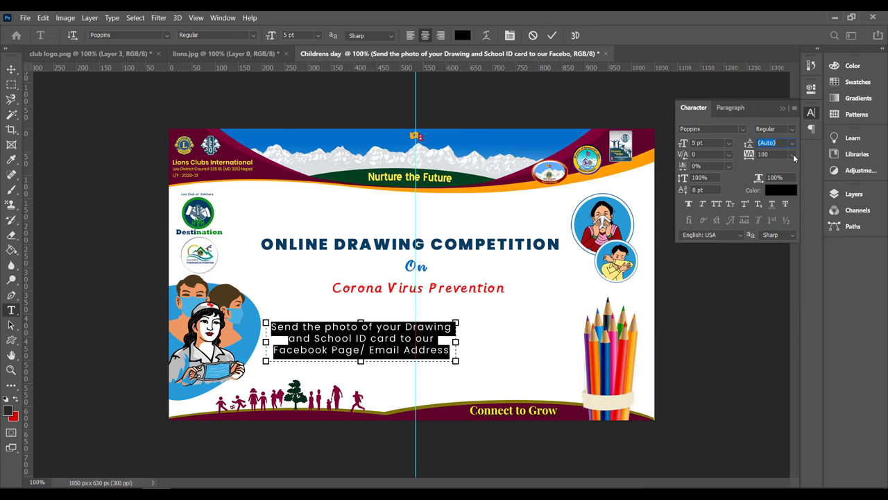
left_click(794, 158)
left_click(771, 222)
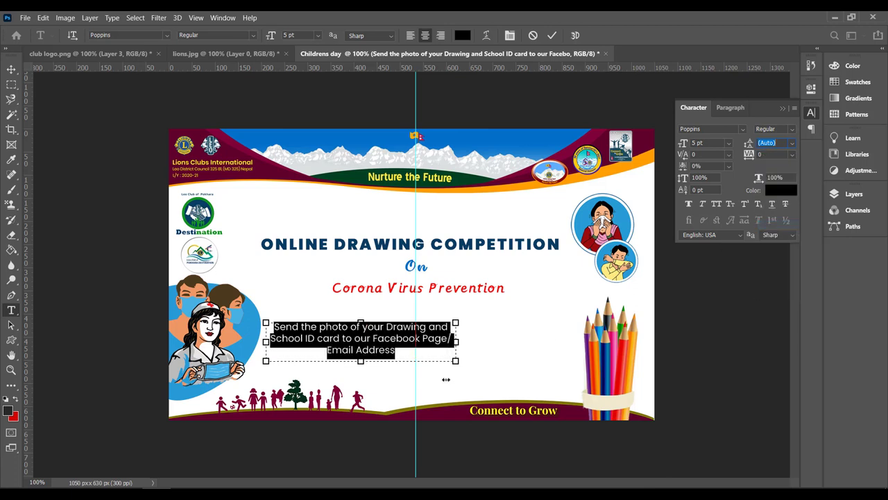
left_click(376, 338)
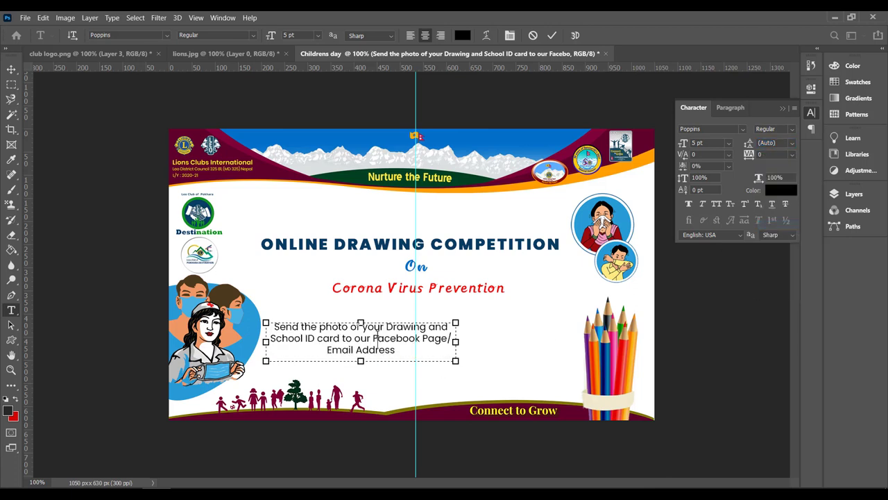
left_click(782, 108)
Step: Reduce the whole instruction paragraph's font size to 4 pt and commit the text edit
key("ctrl+a")
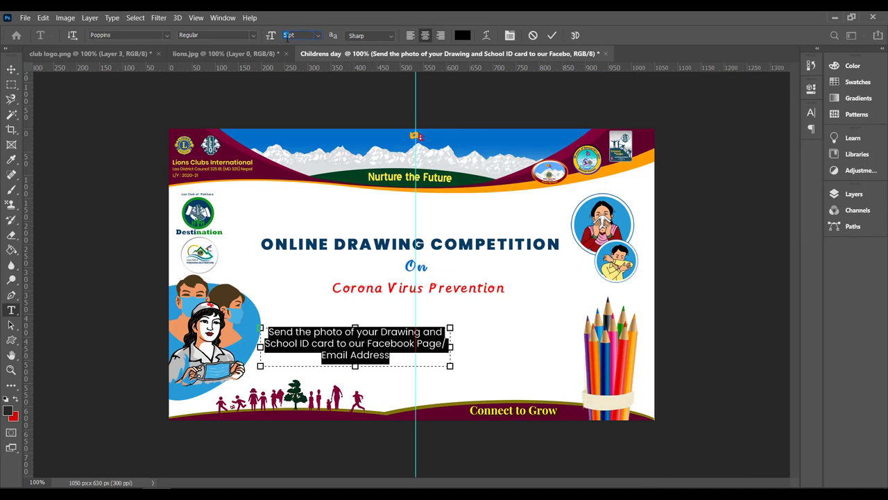
type("4")
key("Return")
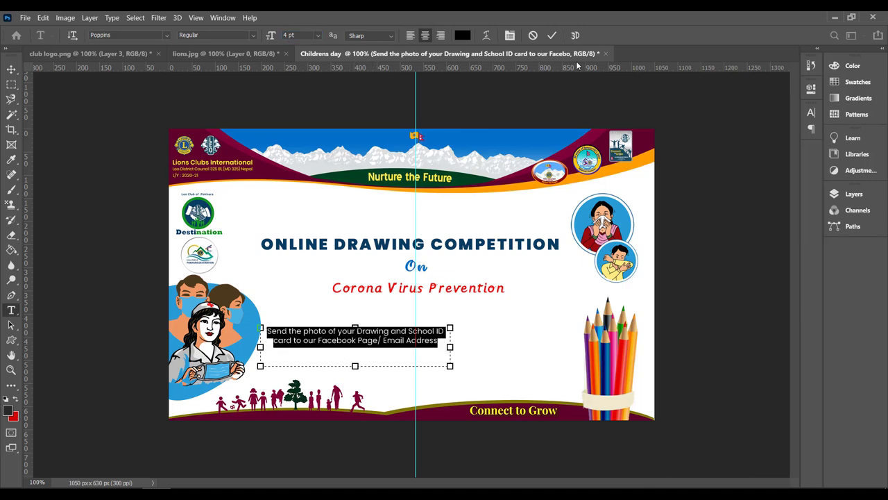
left_click(552, 35)
key("v")
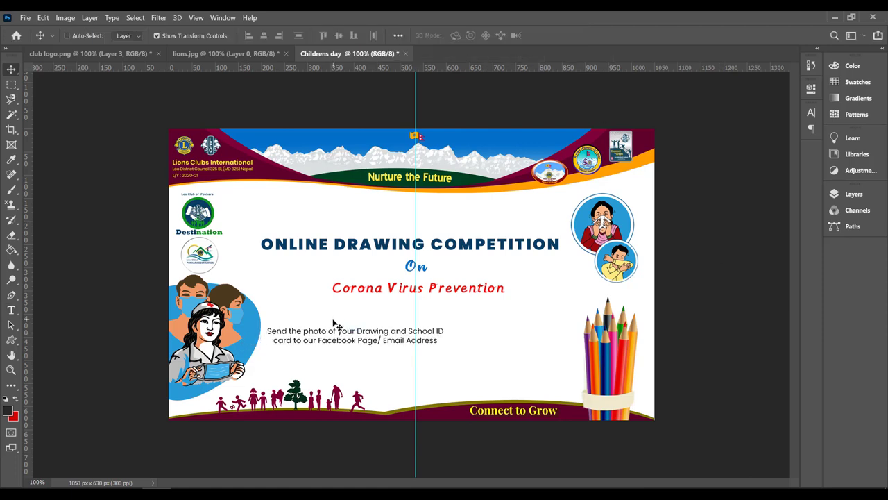
Step: Narrow the instruction text box to wrap onto three lines and recolour "Drawing and School ID card" with the title's dark blue
scroll(335, 324, "up", 3)
left_click_drag(352, 295, 363, 268)
left_click_drag(405, 272, 350, 297)
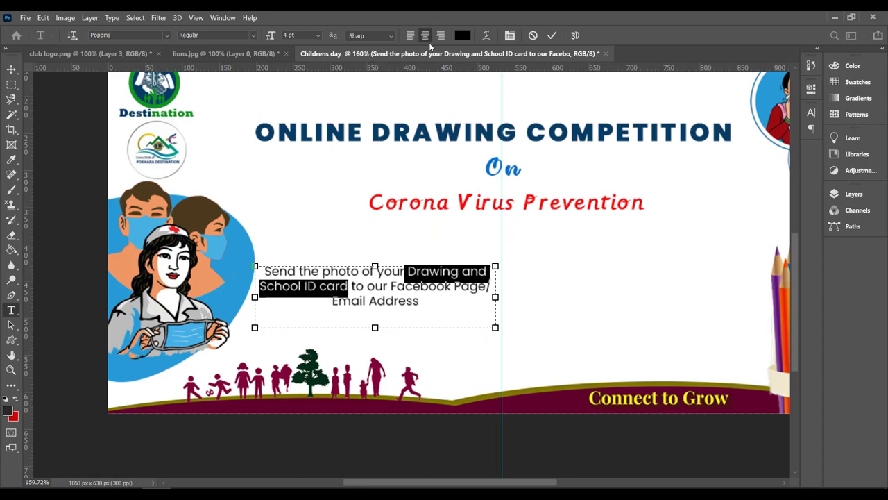
left_click(461, 35)
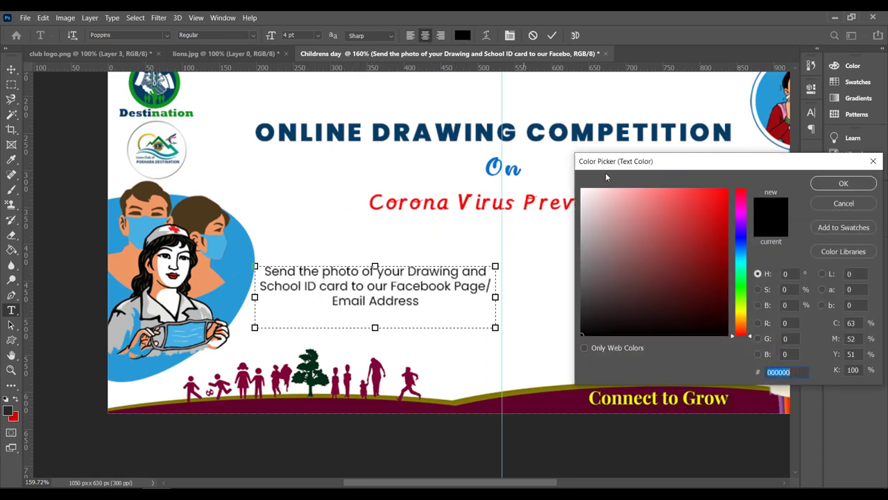
left_click(613, 131)
left_click(844, 183)
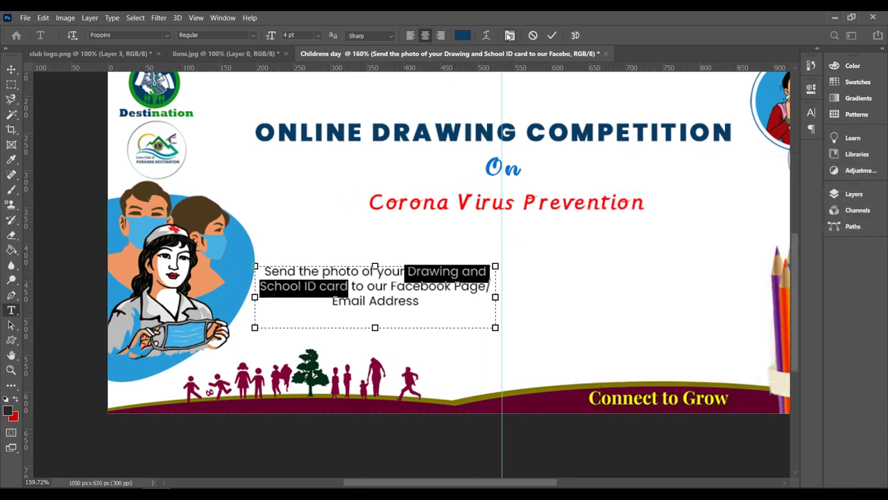
Step: Apply faux bold and the Poppins Medium style to "Drawing and School ID card" in the instruction paragraph
left_click(510, 35)
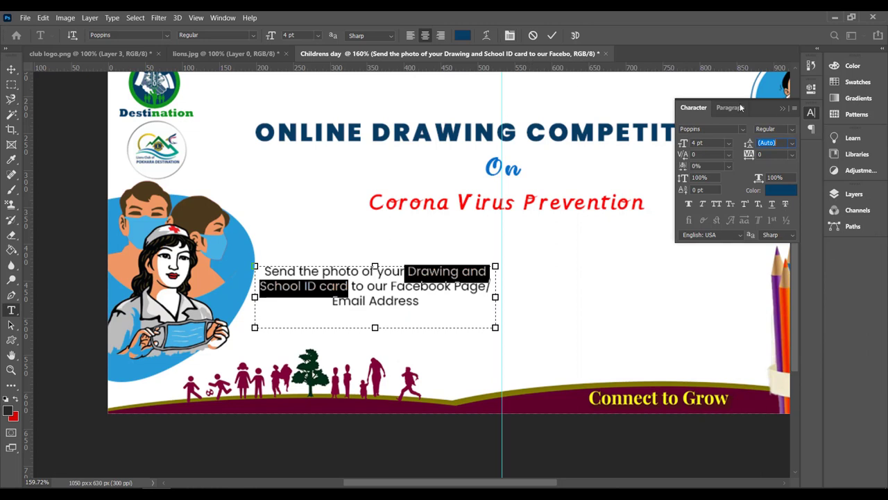
left_click(688, 204)
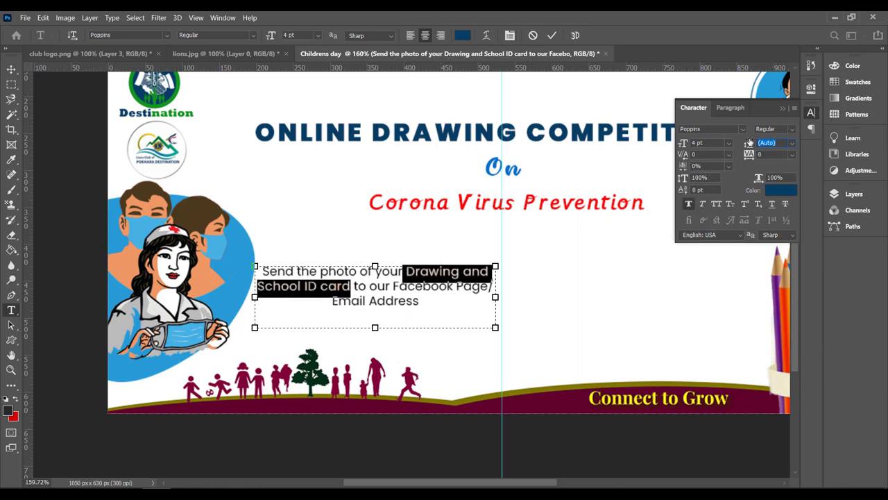
left_click(784, 109)
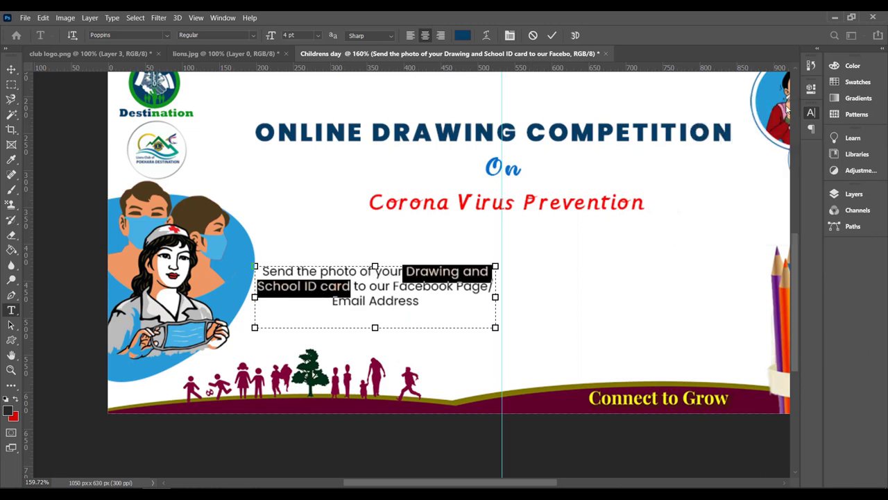
left_click(251, 38)
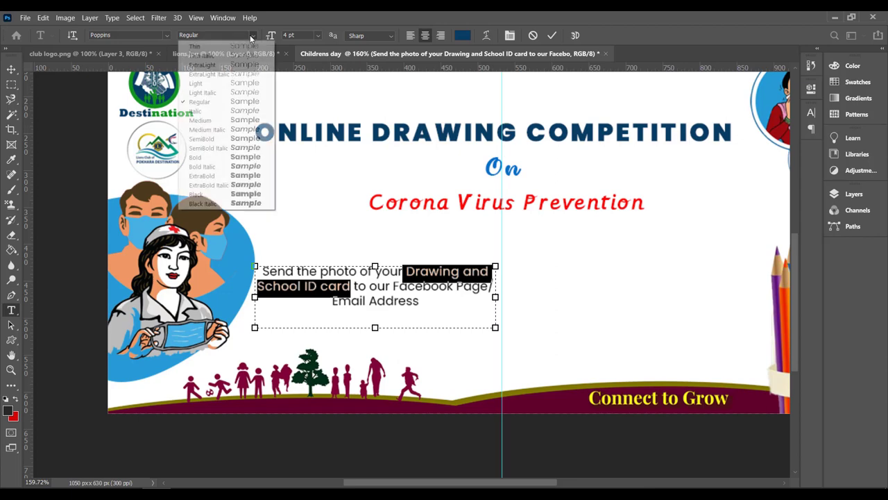
left_click(200, 122)
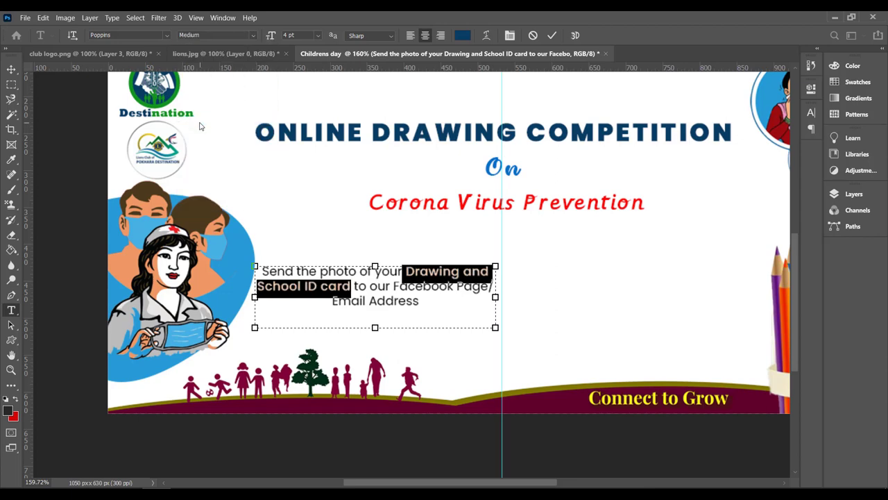
left_click(551, 35)
Step: Shorten the instruction text box to fit its three lines and adjust the paragraph's position left of the guide
scroll(388, 278, "down", 5)
left_click_drag(356, 345, 363, 345)
double_click(347, 347)
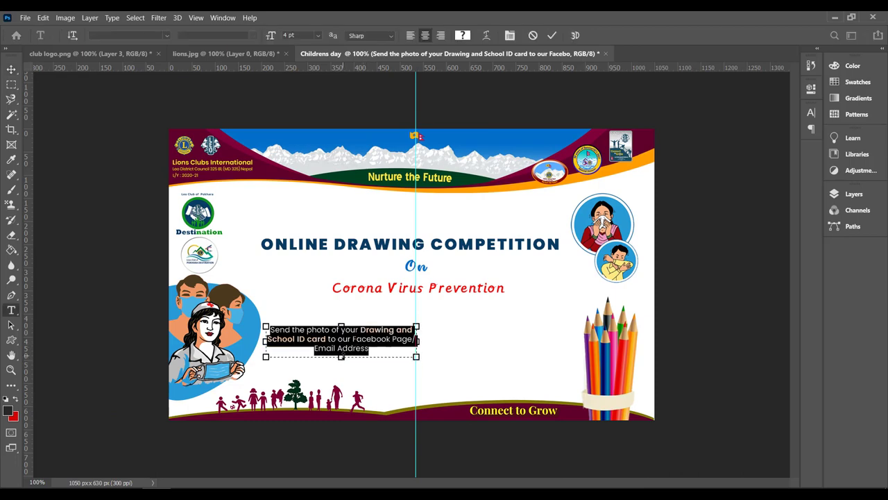
key("Escape")
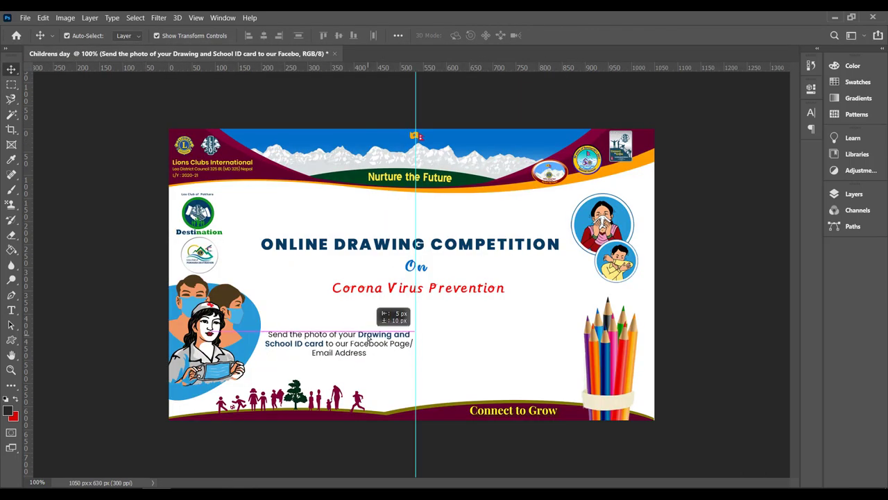
Step: Duplicate the instruction paragraph below itself and replace the copy's text with the club's email address from content.txt
key("alt+Tab")
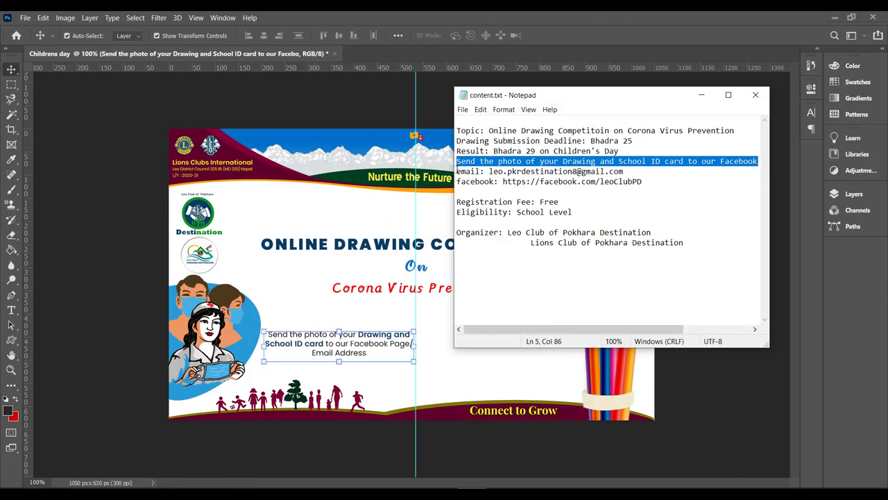
left_click(546, 163)
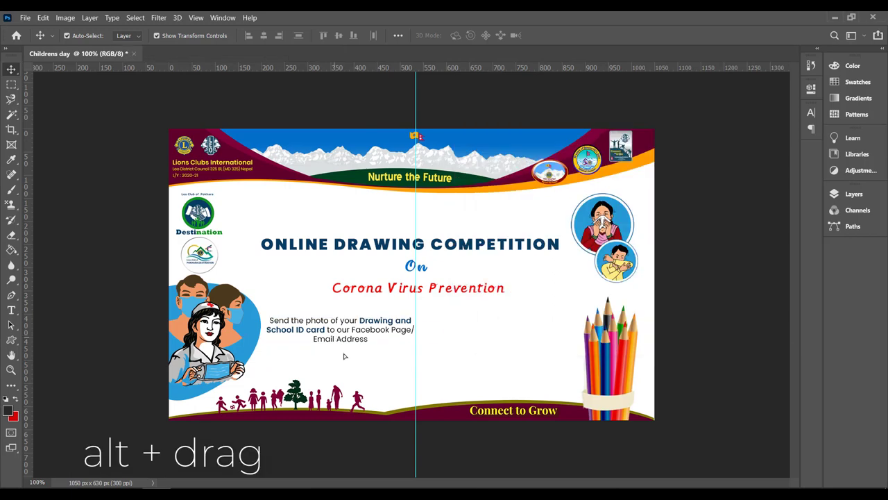
left_click_drag(343, 356, 354, 385)
double_click(347, 367)
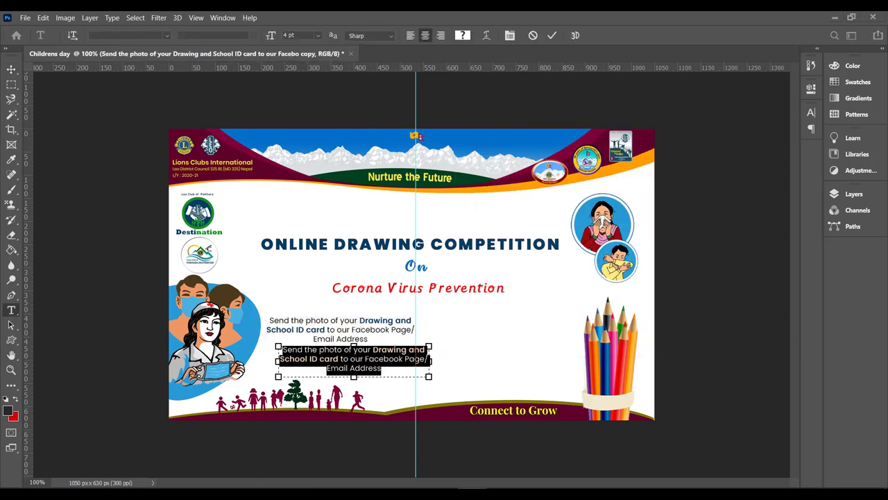
key("alt+Tab")
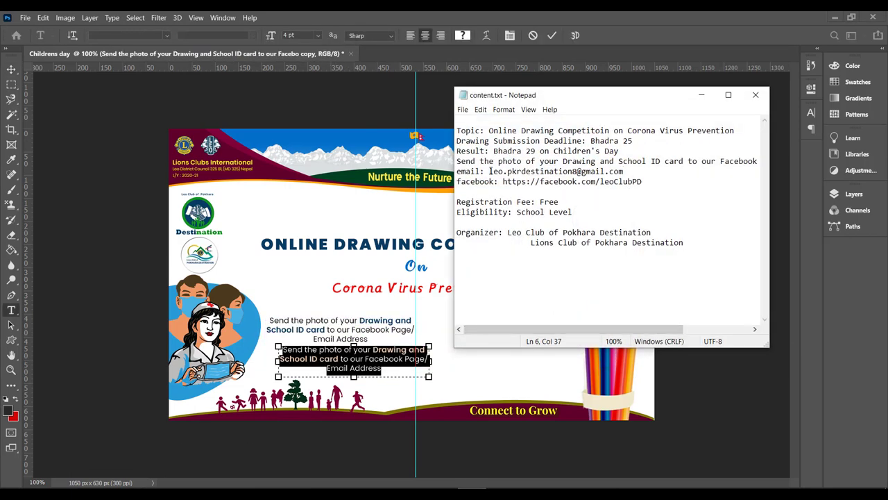
left_click_drag(490, 171, 624, 171)
key("ctrl+c")
left_click(701, 95)
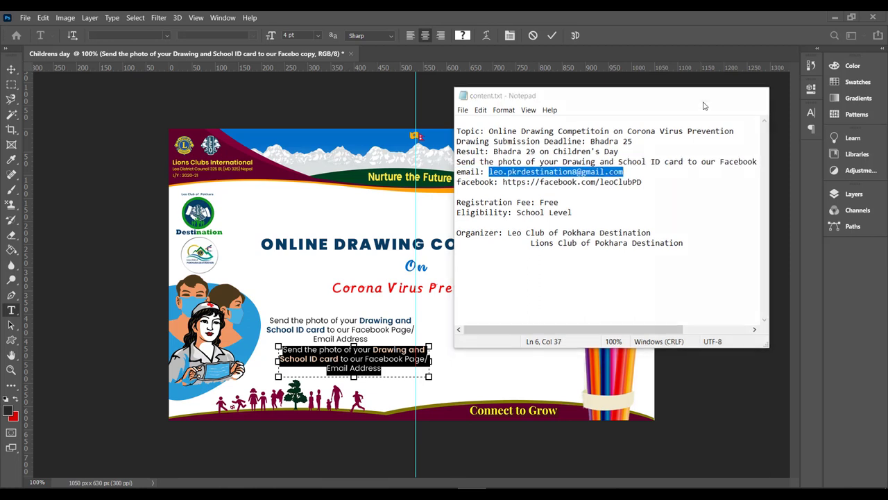
key("ctrl+v")
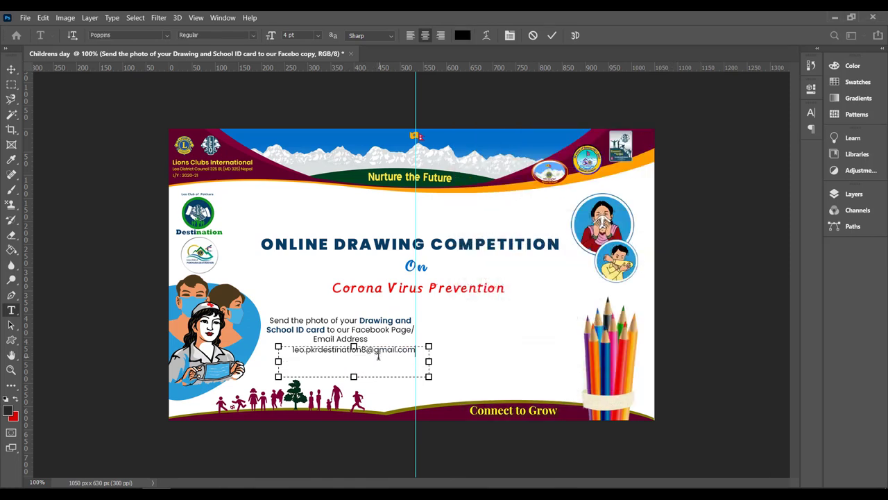
left_click_drag(354, 377, 460, 365)
key("ctrl+Return")
key("v")
double_click(460, 364)
key("alt+Tab")
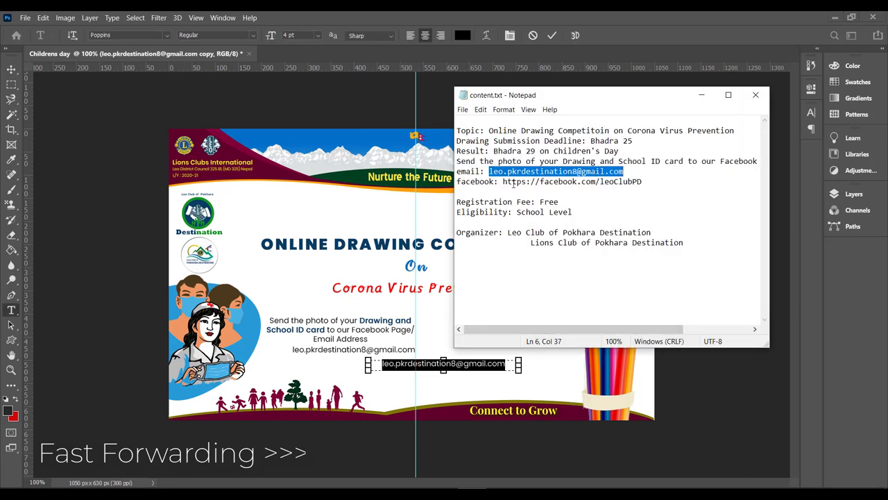
left_click_drag(504, 181, 642, 181)
key("ctrl+c")
left_click(701, 95)
key("ctrl+v")
left_click(551, 35)
Step: Place the email and Facebook link side by side above the footer and narrow the link's text box
key("v")
left_click_drag(461, 364, 492, 387)
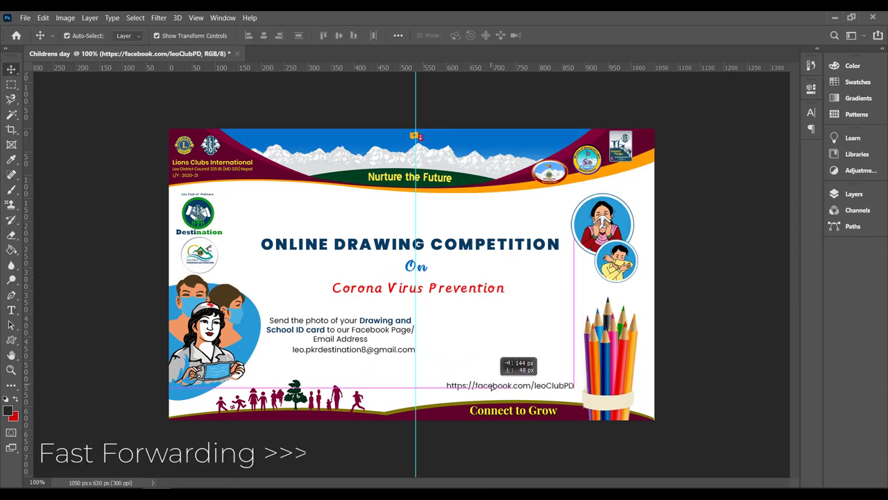
left_click_drag(353, 349, 359, 369)
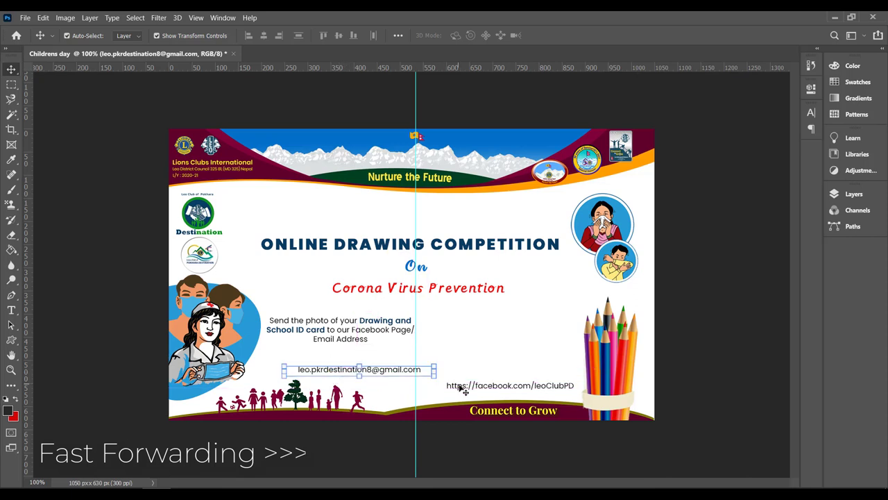
left_click_drag(459, 387, 464, 371)
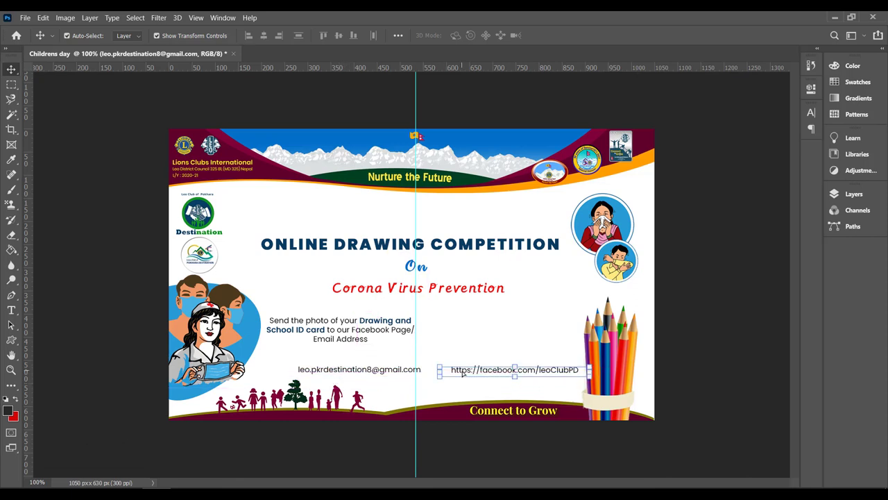
double_click(543, 370)
left_click_drag(590, 372, 555, 371)
key("ctrl+Return")
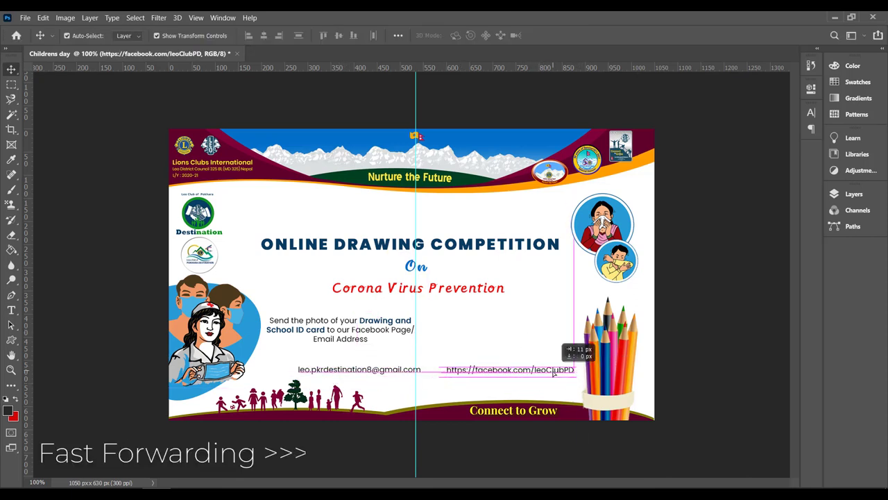
Step: Swap the contact lines so the Facebook link sits left of the vertical guide and the email address right of it
left_click_drag(405, 372, 356, 370)
double_click(356, 370)
left_click(552, 35)
left_click_drag(440, 342, 485, 375)
double_click(480, 371)
left_click(552, 35)
left_click_drag(363, 370, 362, 374)
left_click_drag(523, 375, 515, 374)
left_click(328, 374)
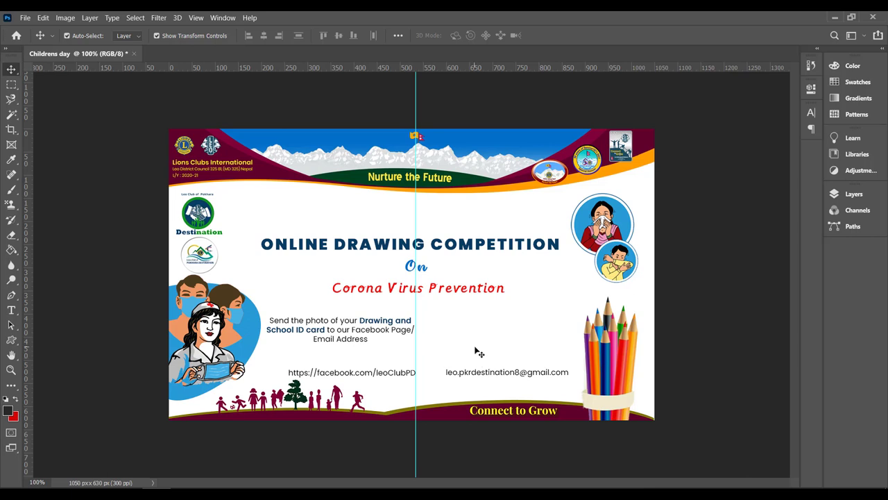
Step: Place the email icon as an embedded image, scaled to about 37%, above the start of the email address
left_click(24, 17)
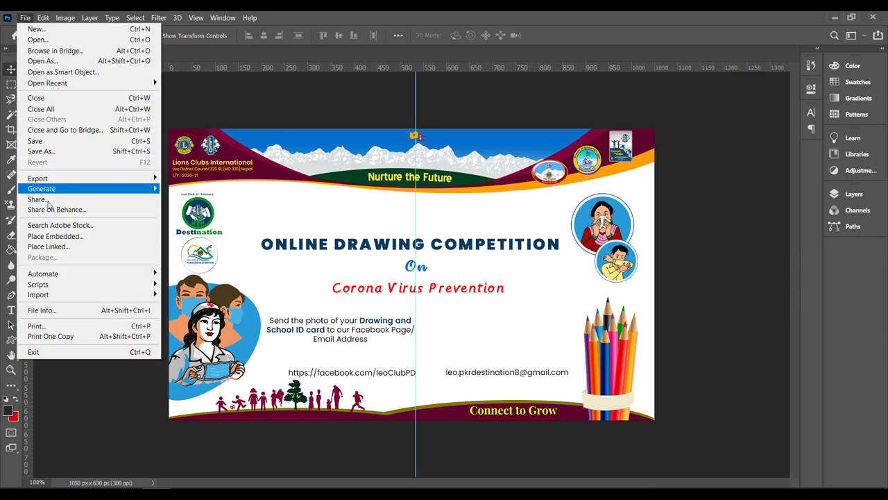
left_click(49, 236)
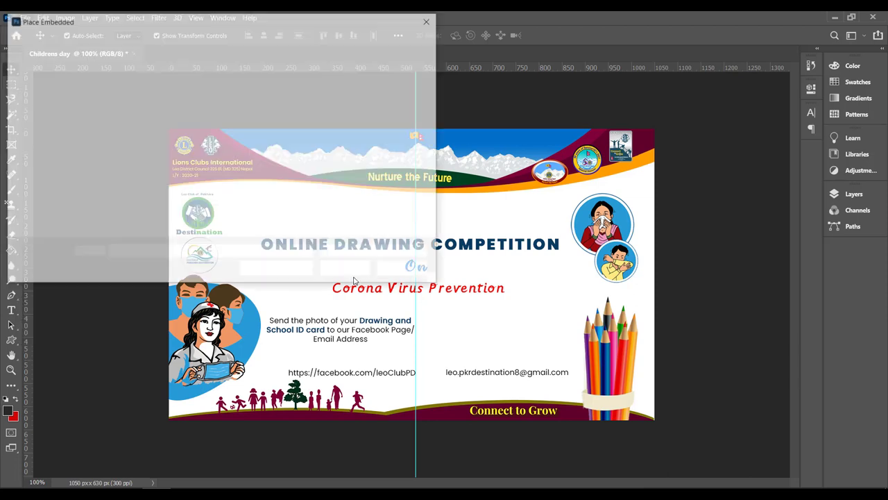
double_click(336, 125)
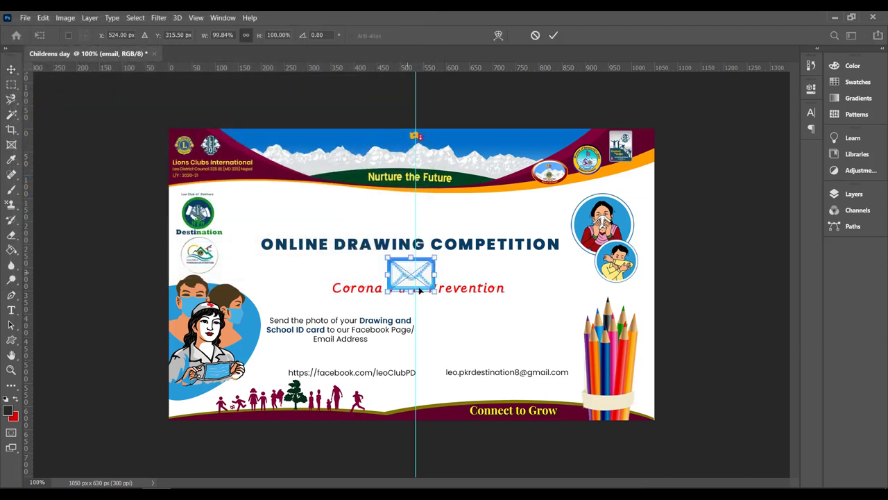
left_click_drag(420, 291, 460, 367)
left_click_drag(479, 334, 451, 359)
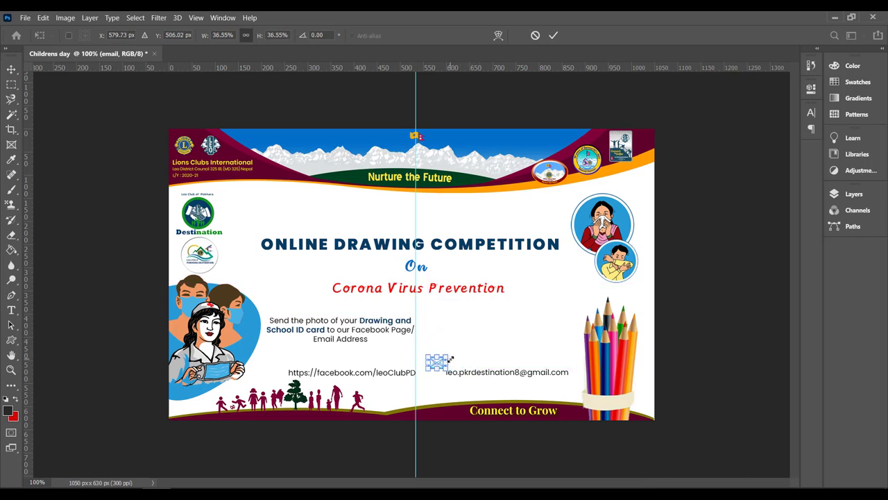
left_click(552, 36)
Step: Scale the envelope icon down to about 20.5% and align it directly in front of the email address
scroll(436, 372, "up", 3)
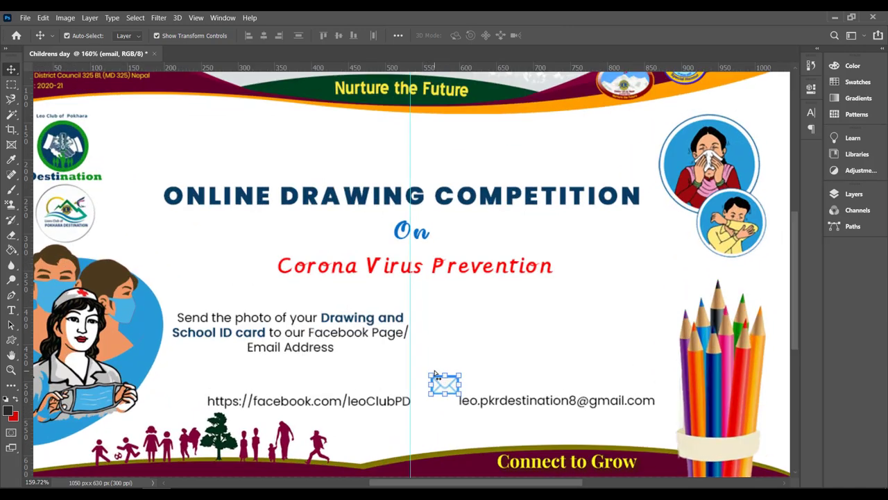
scroll(434, 370, "up", 5)
left_click_drag(545, 396, 482, 302)
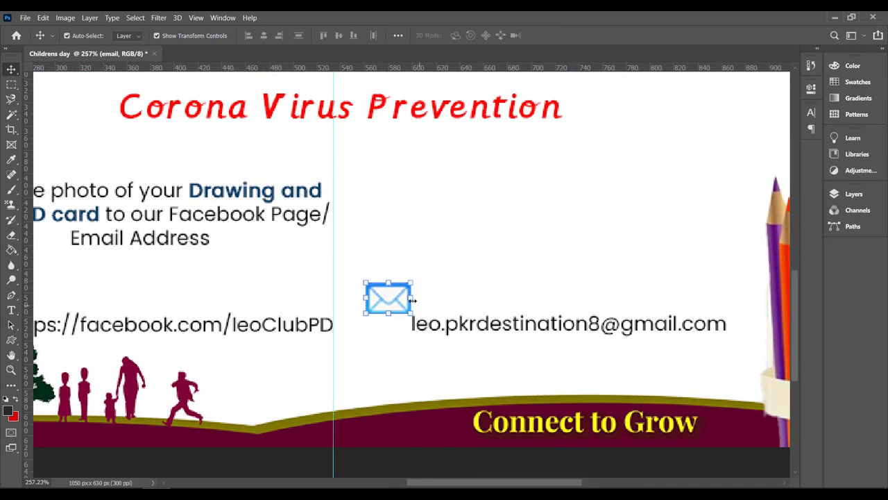
left_click_drag(410, 282, 397, 322)
scroll(402, 322, "up", 10)
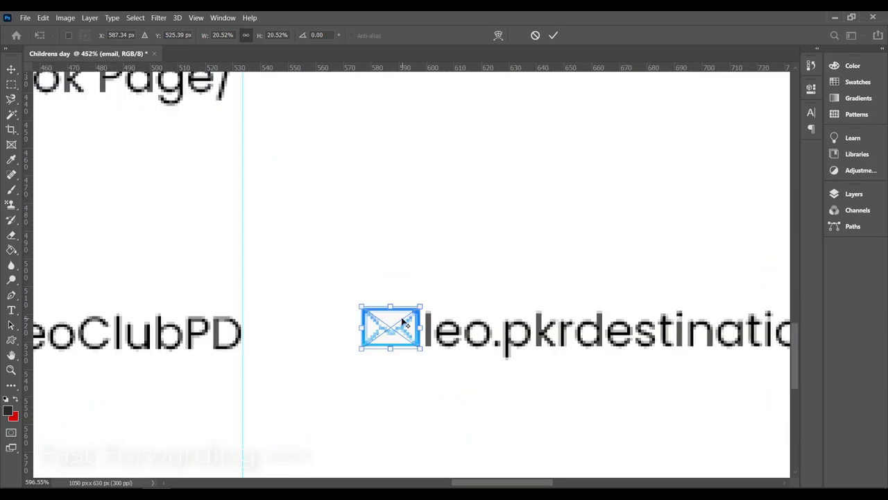
left_click_drag(437, 296, 424, 308)
left_click_drag(405, 320, 390, 331)
left_click(553, 35)
Step: Add a colon before the email address and raise the Facebook link slightly to line up with it
scroll(484, 189, "down", 7)
double_click(466, 276)
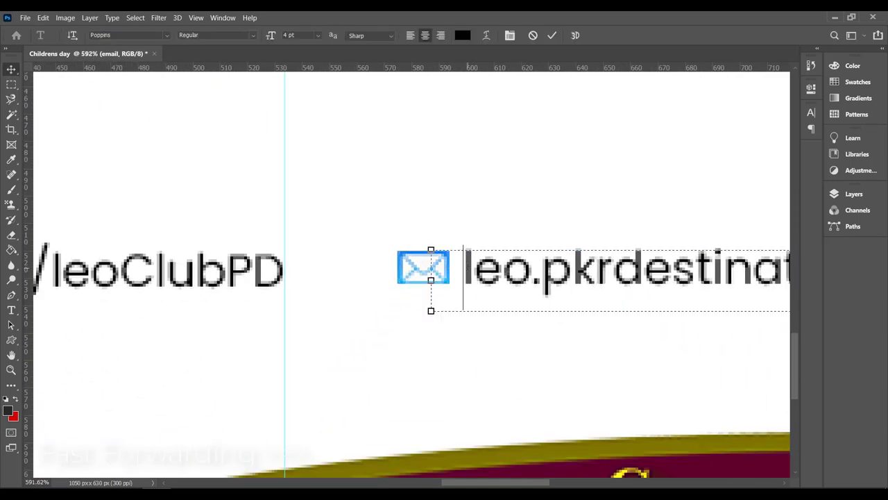
type(":")
left_click(486, 239)
scroll(509, 192, "down", 4)
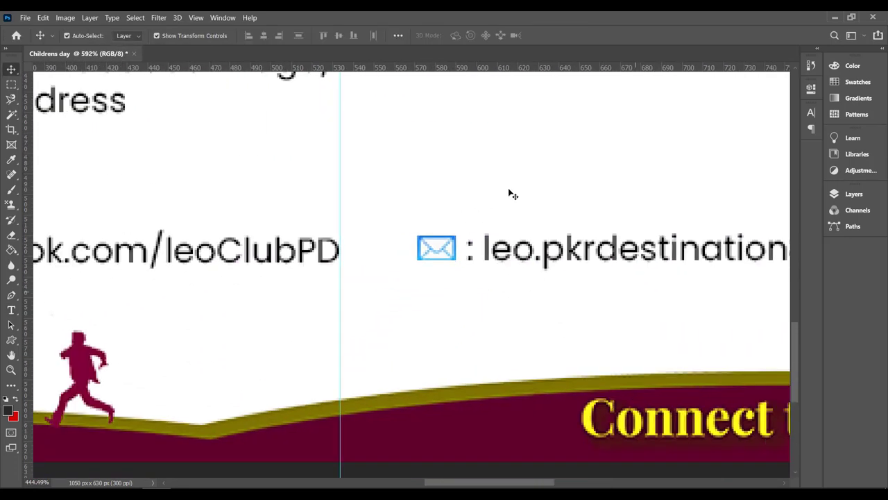
left_click_drag(583, 212, 675, 254)
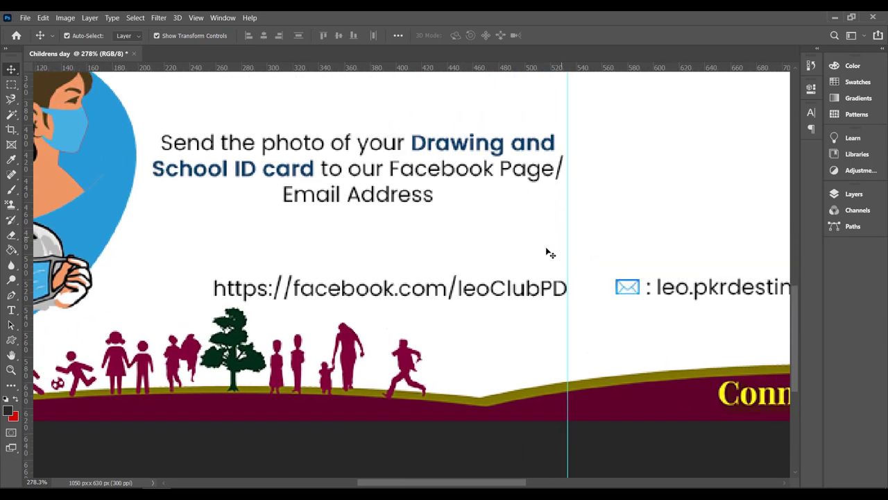
left_click(508, 299)
left_click_drag(522, 287, 521, 284)
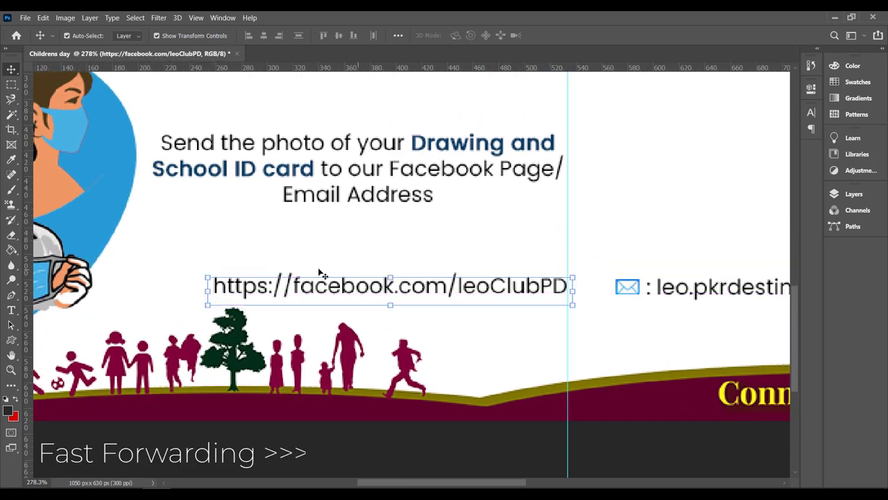
Step: Place the facebook icon as an embedded image, scaled to text height, in front of the Facebook link
left_click(25, 18)
left_click(52, 232)
double_click(409, 135)
left_click_drag(409, 271, 190, 285)
scroll(163, 284, "up", 5)
left_click_drag(241, 295, 272, 288)
key("Return")
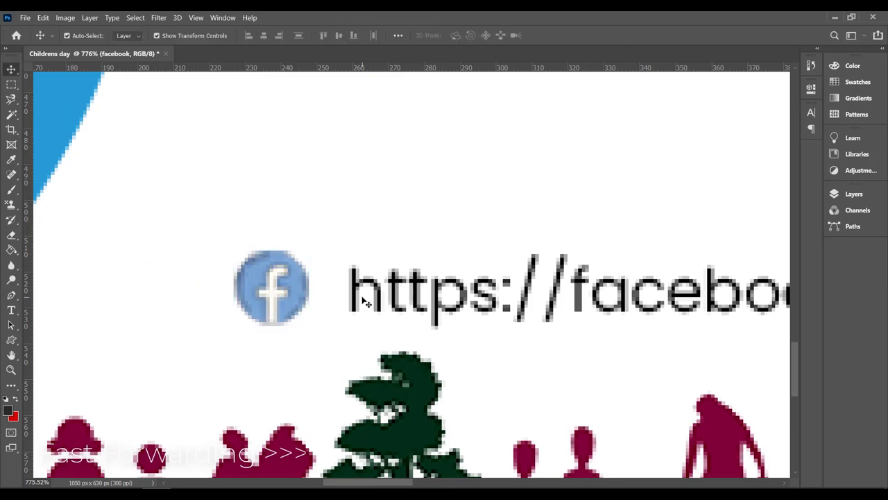
Step: Add a colon before the Facebook link and nudge the Facebook icon closer to it
double_click(356, 291)
type(":")
key("ctrl+Return")
left_click(272, 286)
scroll(272, 286, "down", 5)
left_click_drag(493, 243, 380, 224)
scroll(283, 253, "down", 1)
key("Right")
key("Right")
key("Right")
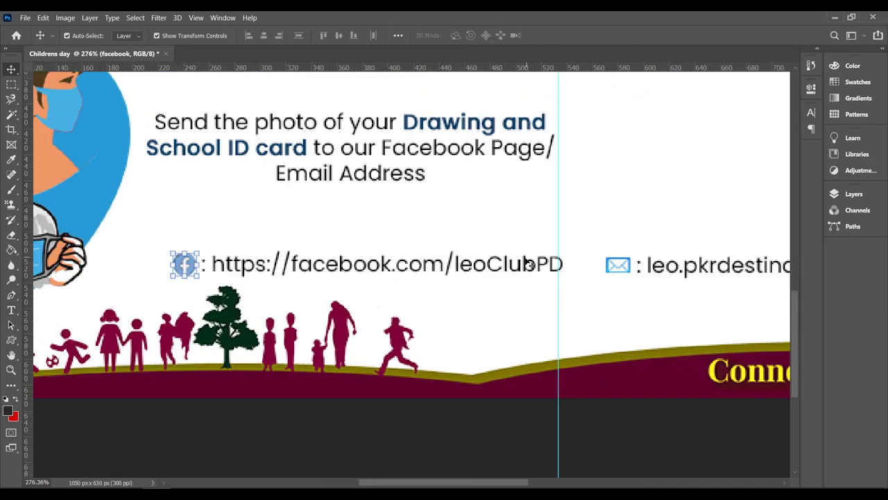
Step: Add a horizontal guide along the top of the contact row and align the Facebook link and its icon to it
left_click_drag(530, 264, 435, 241)
left_click(521, 241)
scroll(581, 247, "down", 5)
left_click(573, 167)
left_click_drag(565, 68, 601, 242)
scroll(601, 242, "up", 3)
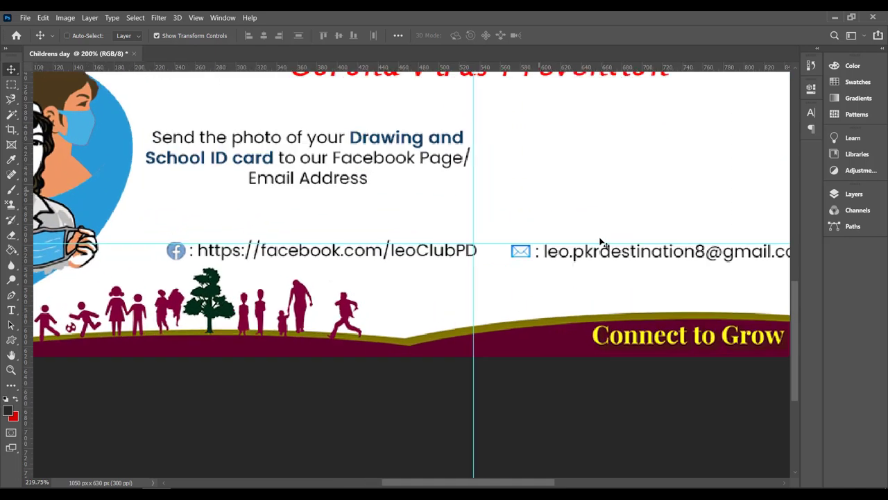
left_click_drag(312, 259, 313, 261)
left_click_drag(91, 256, 91, 259)
left_click(597, 255)
scroll(245, 181, "down", 4)
Step: Select both contact lines with their icons and shift the whole row slightly left
left_click(228, 222)
left_click(391, 221, "shift")
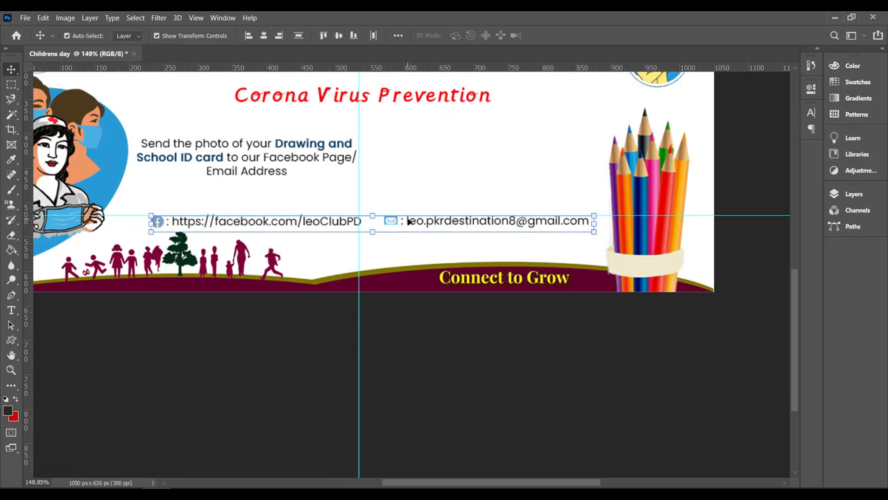
left_click_drag(411, 222, 408, 222)
Step: Move the instruction paragraph down slightly and save the document
key("ctrl+0")
left_click_drag(368, 335, 368, 338)
key("ctrl+s")
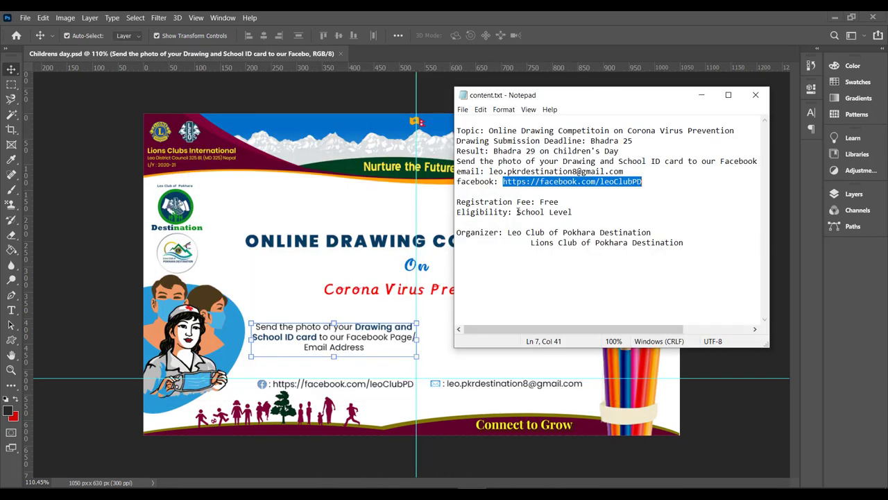
Step: Duplicate the "Corona Virus Prevention" line above the main title and replace its text with "School Level" from content.txt
left_click_drag(517, 213, 571, 212)
key("ctrl+c")
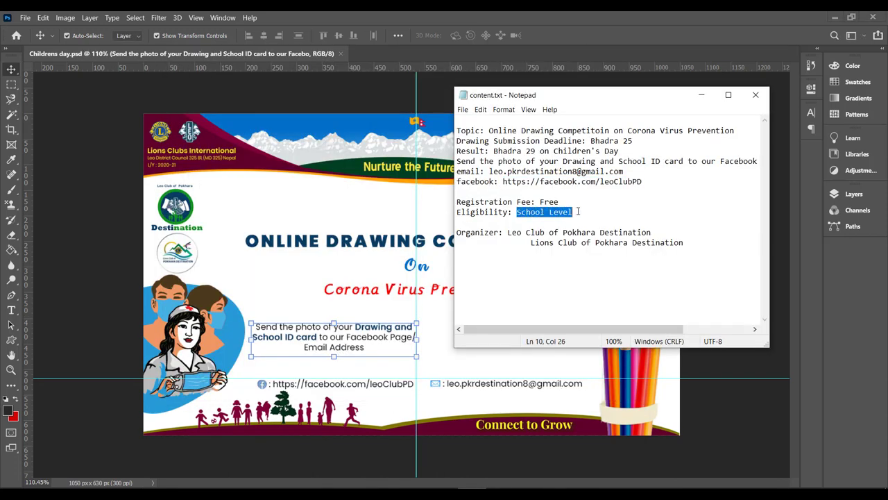
left_click(701, 96)
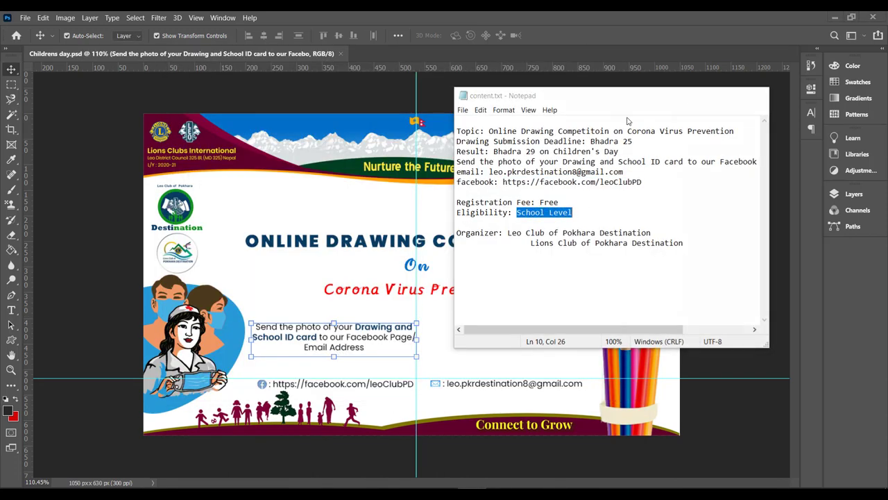
left_click_drag(376, 291, 375, 290)
double_click(378, 213)
key("ctrl+v")
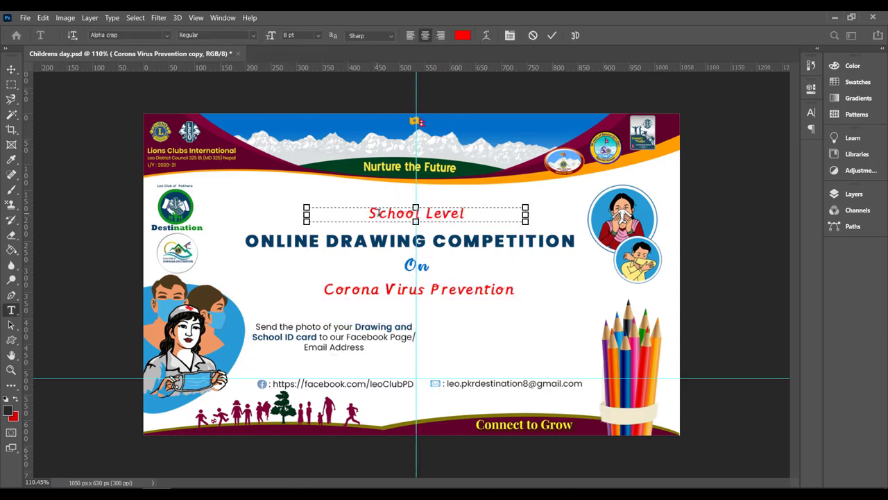
Step: Set the "School Level" heading's font to Poppins Regular and its tracking to 0
triple_click(378, 213)
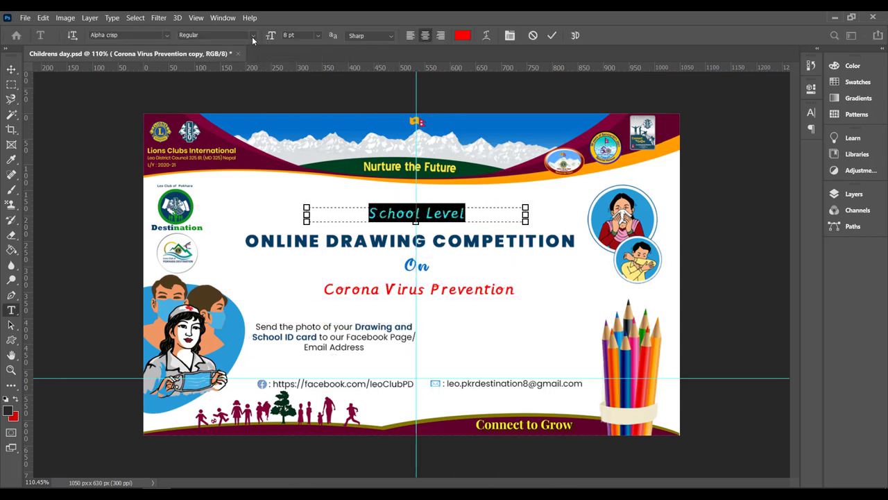
type("poppi")
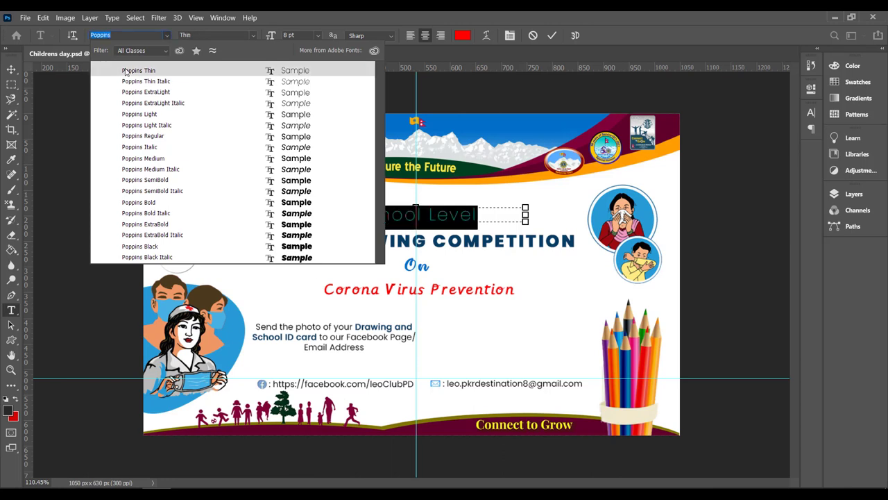
key("Down")
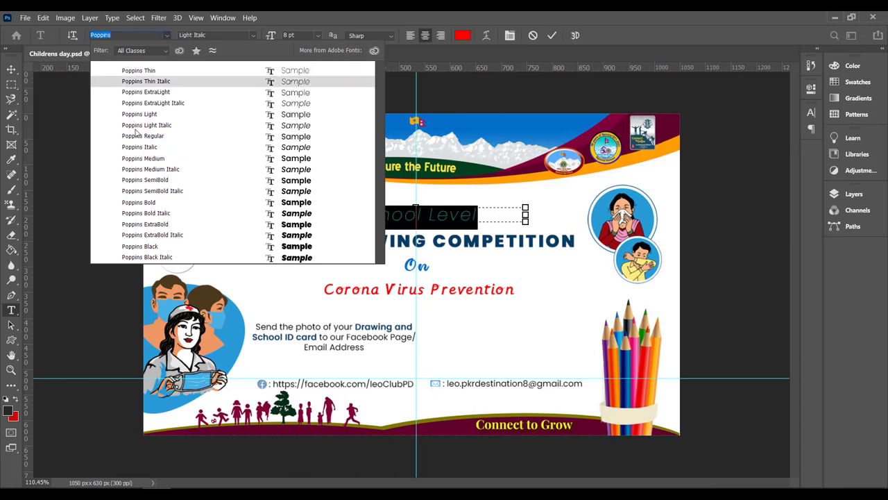
left_click(136, 135)
left_click(510, 36)
left_click(791, 143)
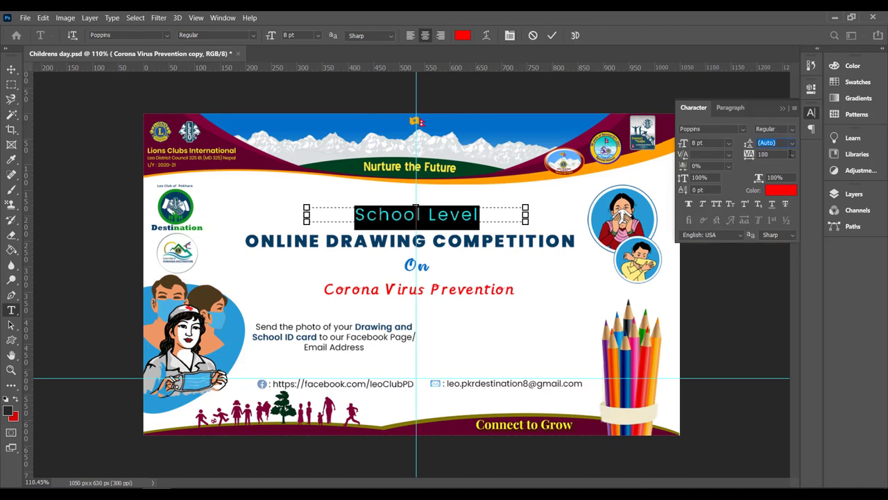
left_click(792, 154)
left_click(771, 220)
Step: Set the "School Level" heading's size to 6 pt and centre it above the main title
left_click(727, 144)
left_click(712, 169)
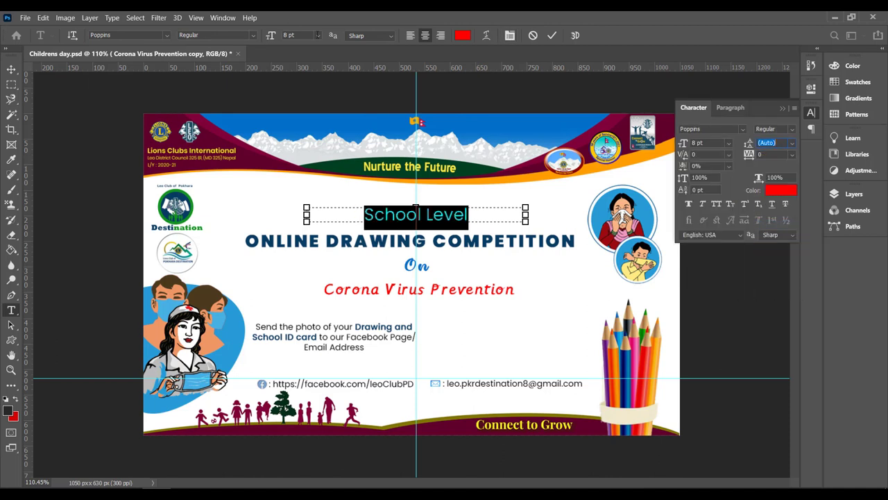
left_click(552, 35)
key("v")
left_click_drag(443, 220, 442, 221)
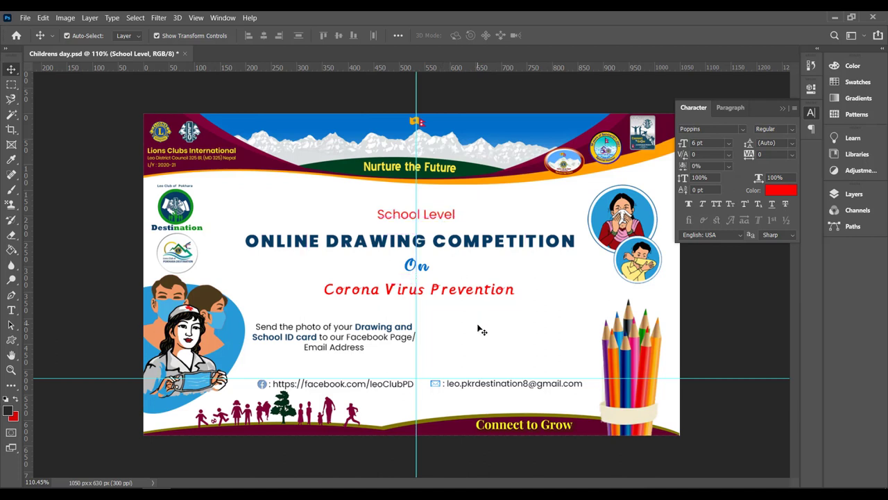
Step: Move the "Corona Virus Prevention" line slightly up towards "On" and save the document
left_click(469, 286)
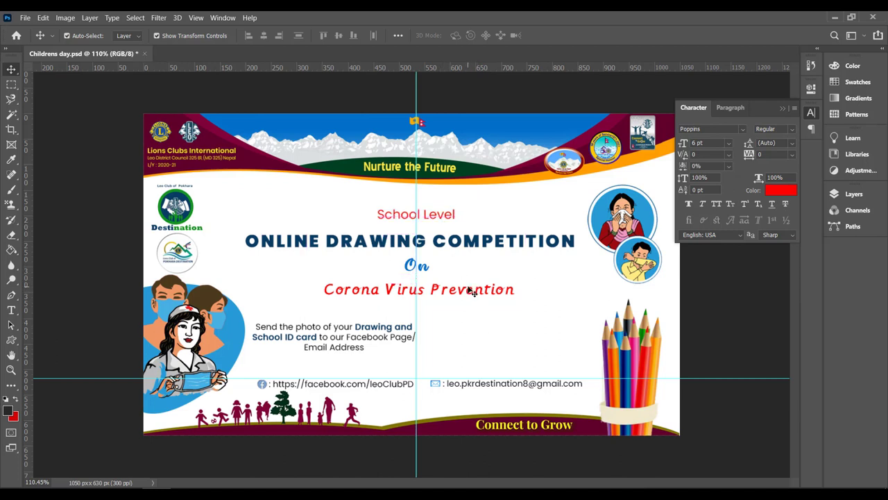
left_click_drag(469, 288, 468, 284)
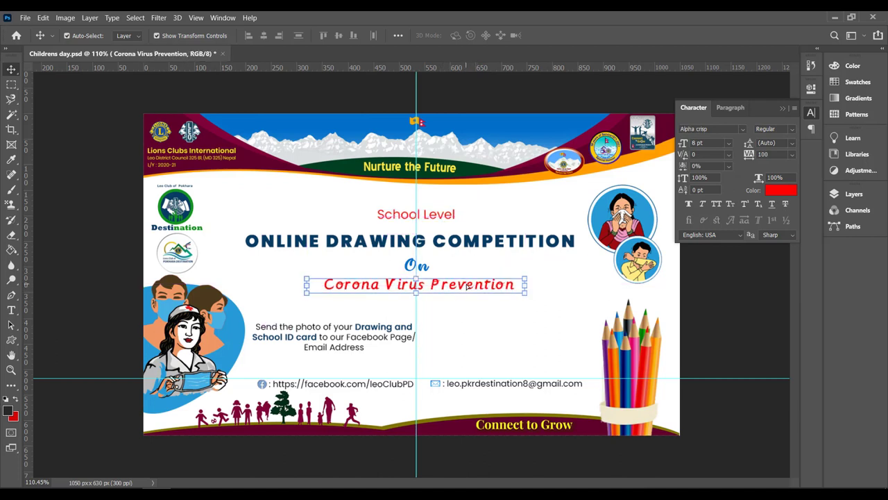
left_click(479, 305)
key("ctrl+s")
Step: Check the registration fee in content.txt, duplicate the instruction paragraph beside the original and replace the copy's text with "Free Registration"
key("alt+Tab")
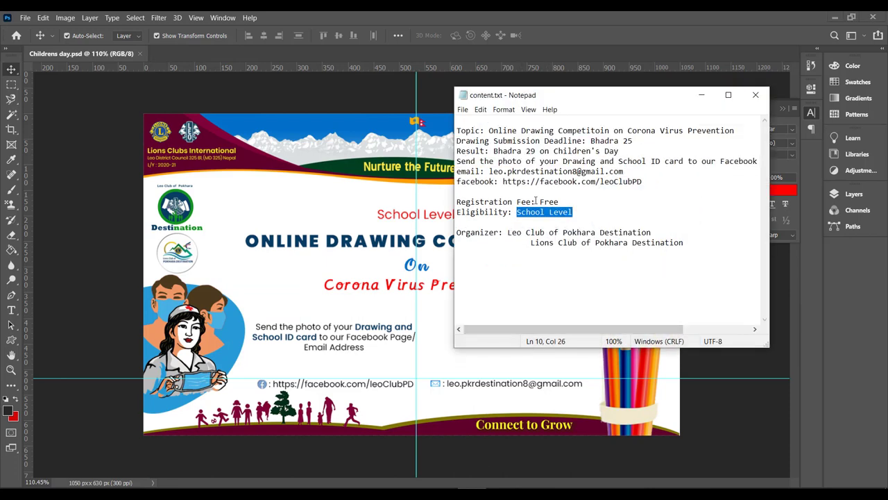
left_click_drag(560, 200, 449, 204)
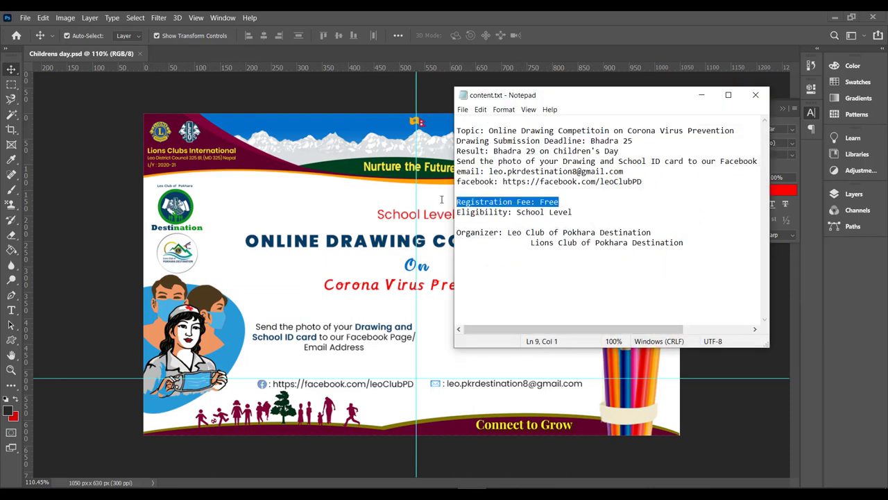
mouse_move(452, 140)
left_mouse_down()
mouse_move(621, 152)
mouse_move(538, 132)
mouse_move(620, 141)
left_mouse_up()
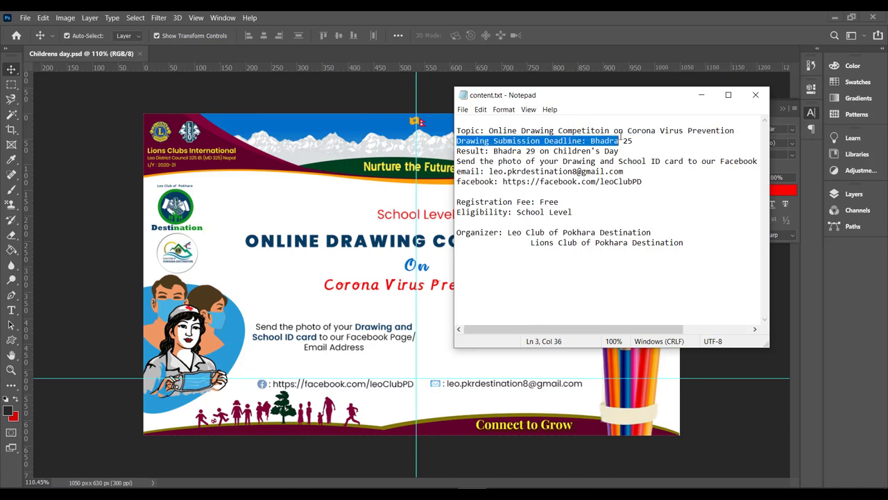
left_click(620, 141)
key("alt+Tab")
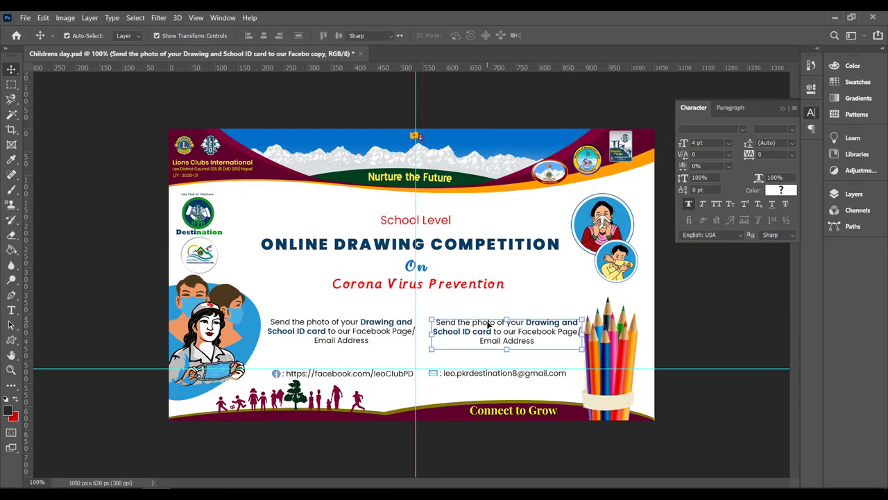
key("ctrl+a")
type("Free R")
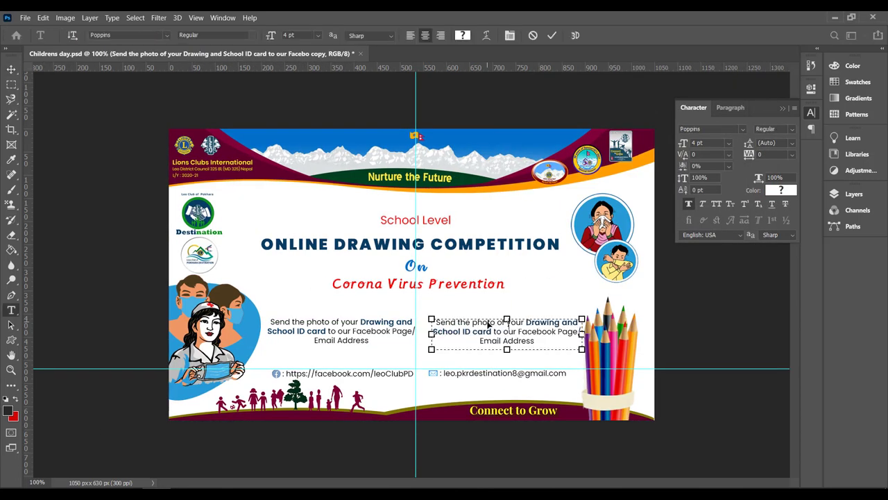
type("egistration")
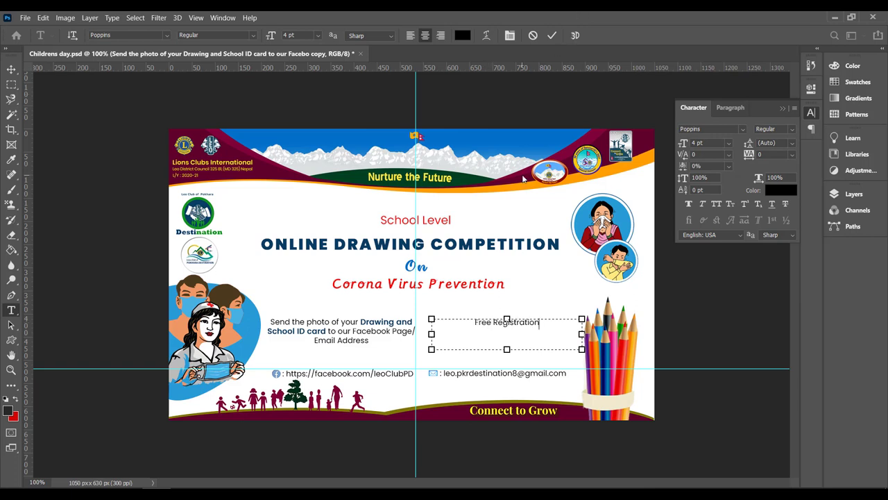
Step: Shrink the "Free Registration" text box to fit, set the text to SemiBold with faux bold, and place it as a heading beside the pencils
left_click_drag(506, 351, 506, 333)
left_click_drag(432, 324, 505, 325)
triple_click(526, 324)
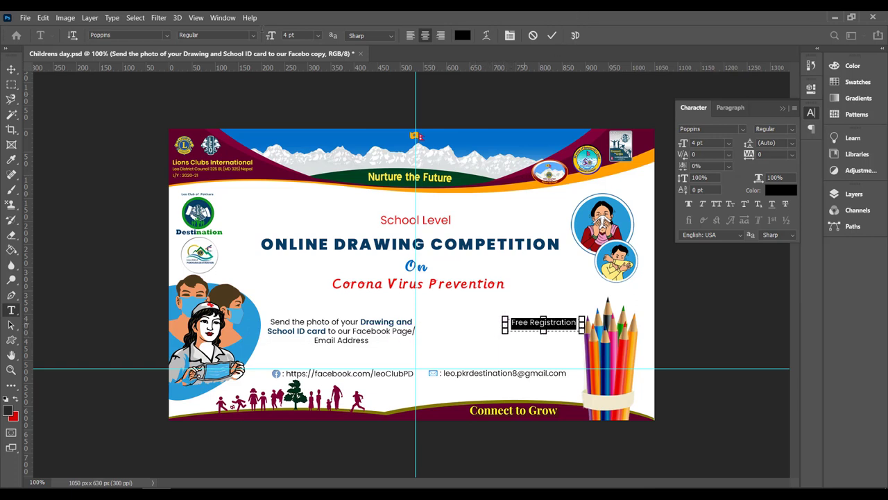
left_click(215, 35)
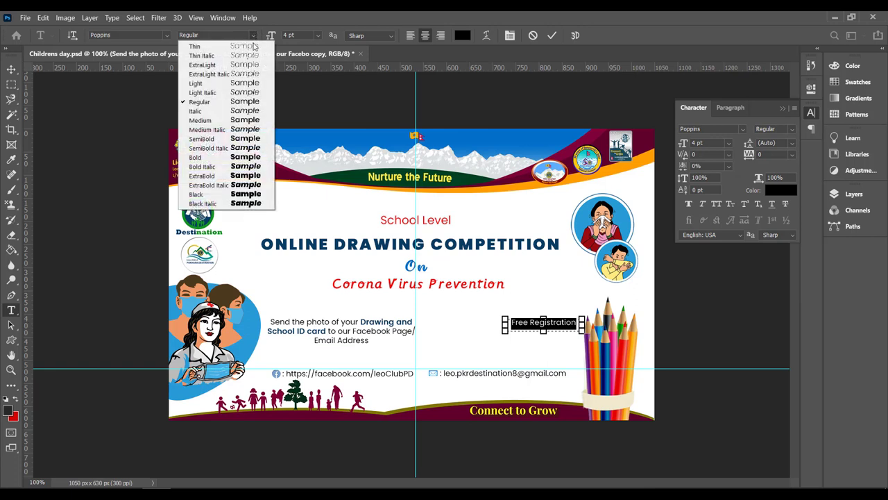
left_click(209, 146)
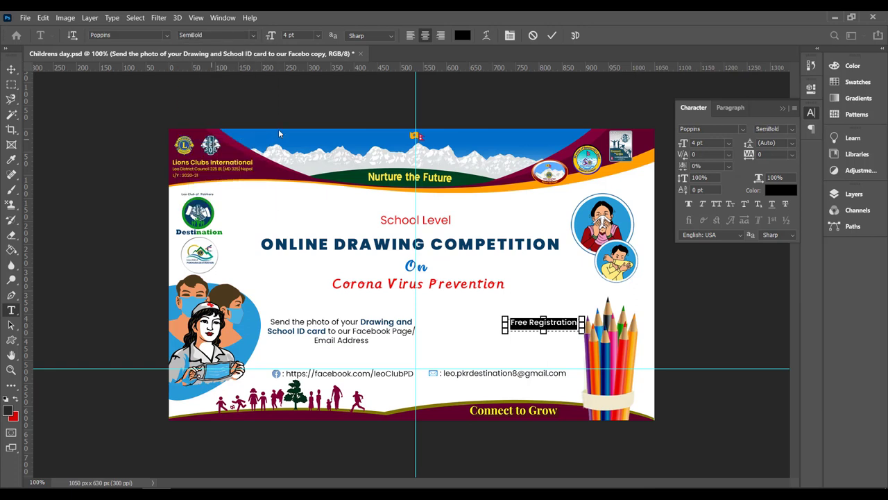
left_click(690, 203)
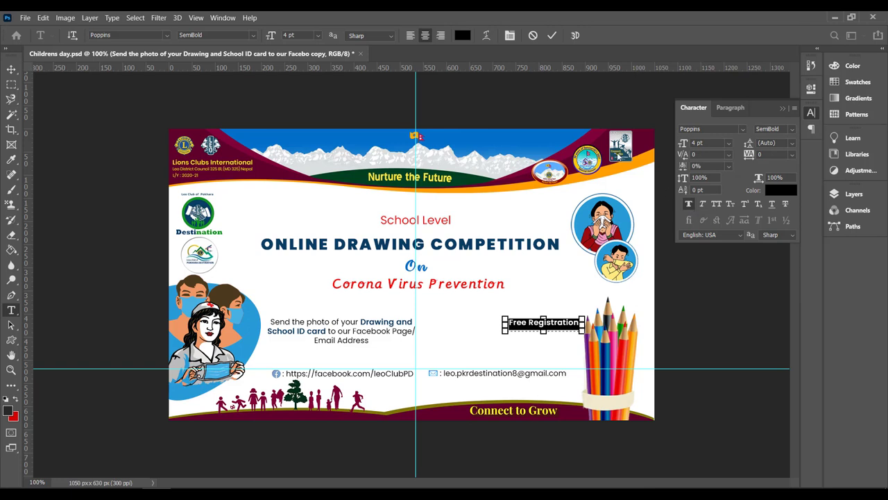
left_click(551, 35)
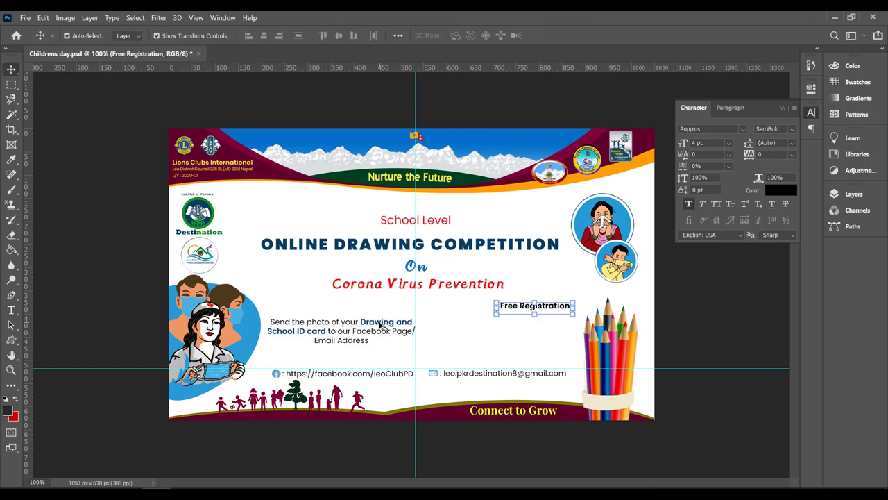
Step: Duplicate the instruction paragraph below "Free Registration", replace its text with "Drawing Submission Deadline: Bhadra 25" from content.txt, and fit it on one line
left_click_drag(380, 325, 507, 337)
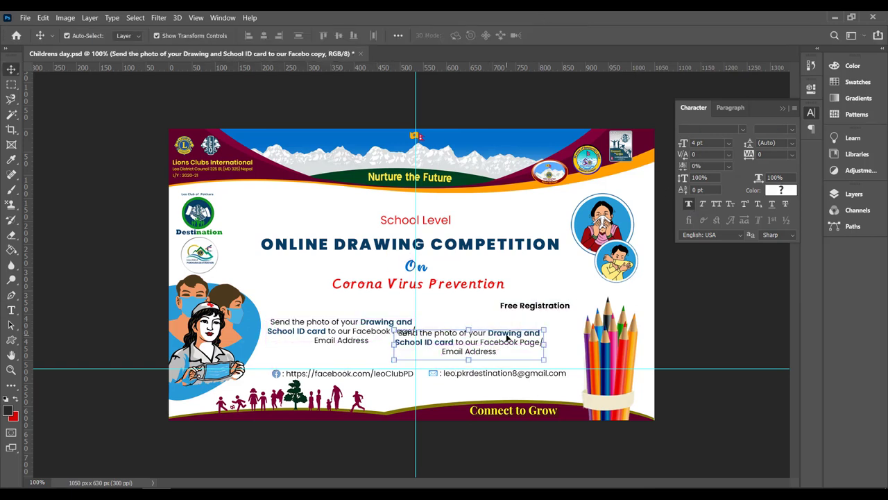
double_click(507, 337)
key("alt+Tab")
left_click_drag(456, 141, 633, 141)
key("ctrl+c")
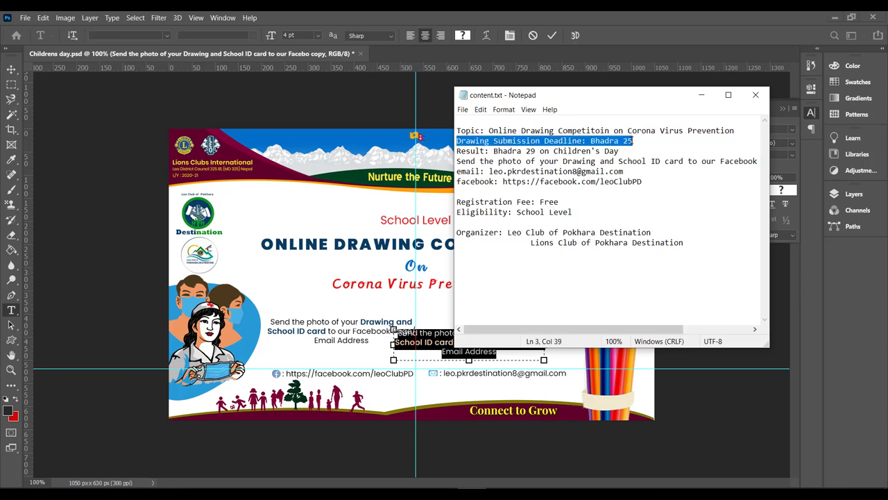
left_click(702, 95)
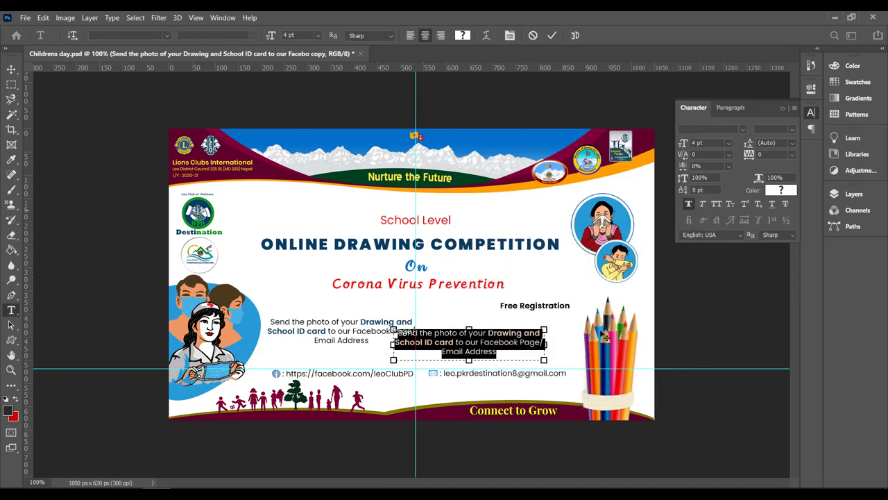
key("ctrl+v")
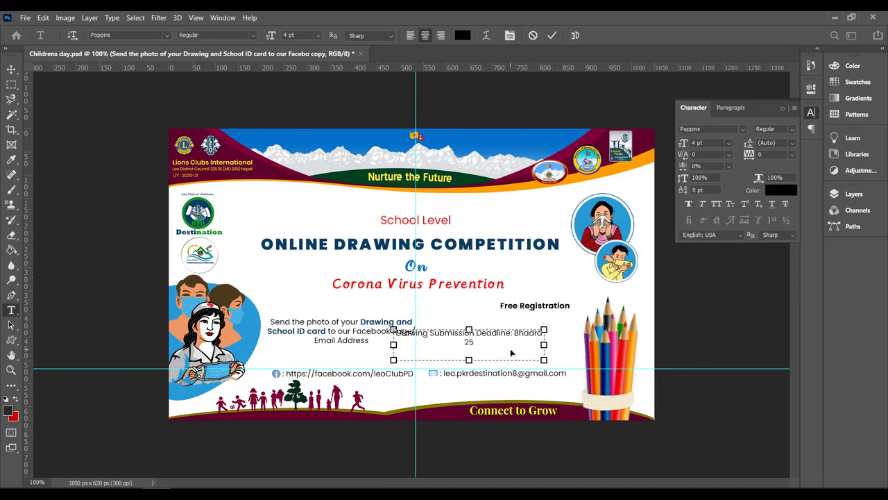
mouse_move(545, 344)
left_mouse_down()
mouse_move(561, 342)
mouse_move(564, 320)
left_mouse_up()
key("ctrl+Return")
key("v")
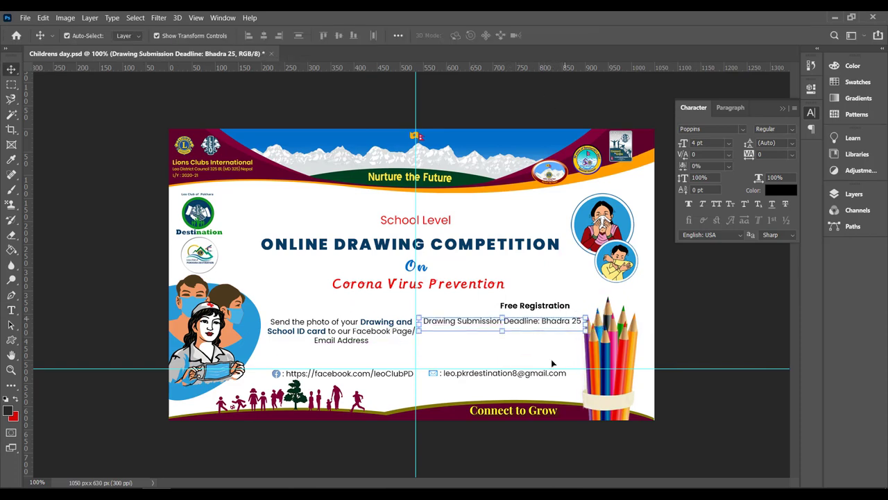
Step: Duplicate the deadline line directly below itself and replace the copy's text with "Result: Bhadra 29 on Children's Day" from content.txt
key("alt+Tab")
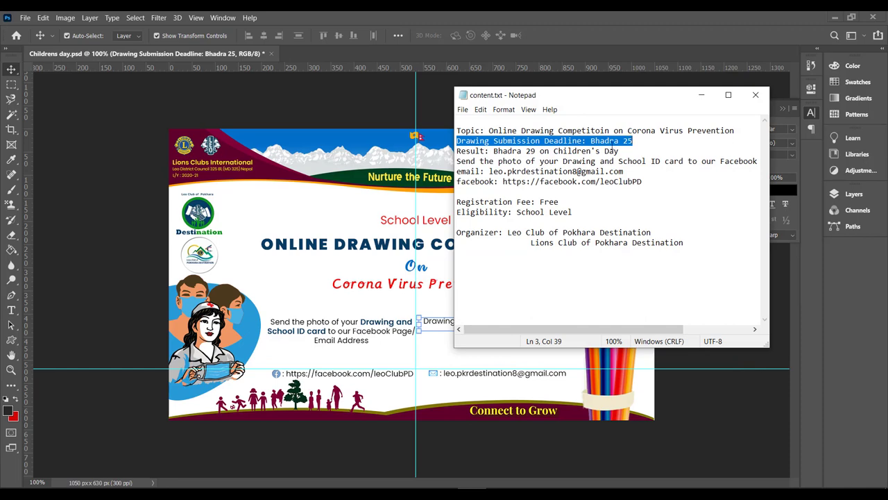
left_click_drag(620, 151, 457, 151)
key("ctrl+c")
left_click(702, 95)
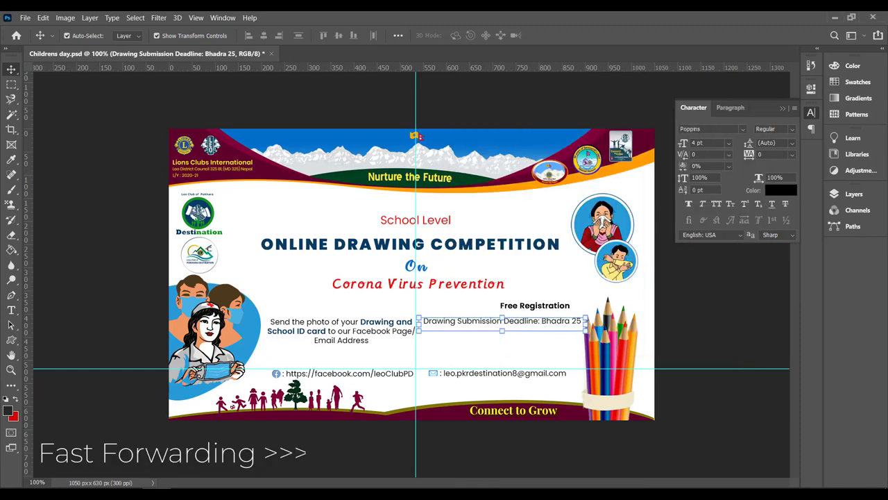
left_click_drag(487, 322, 488, 338)
double_click(488, 338)
key("ctrl+a")
key("ctrl+v")
key("Escape")
key("v")
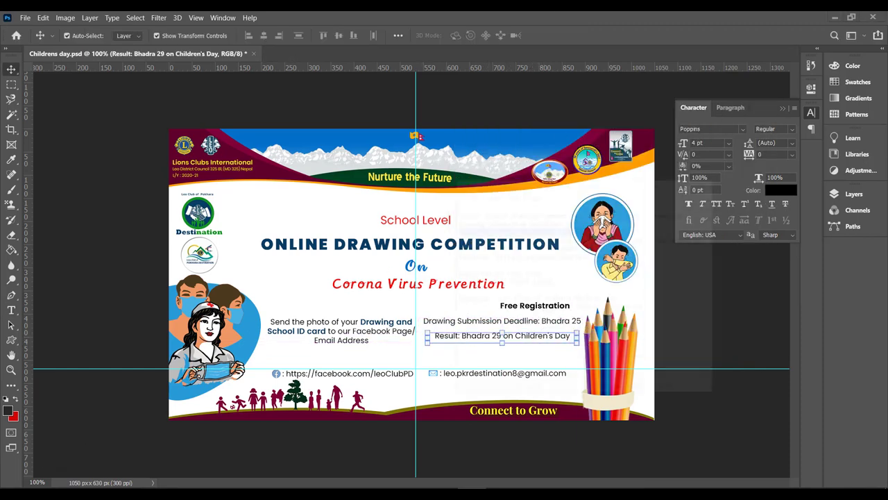
key("alt+Tab")
left_click_drag(474, 161, 652, 154)
double_click(504, 131)
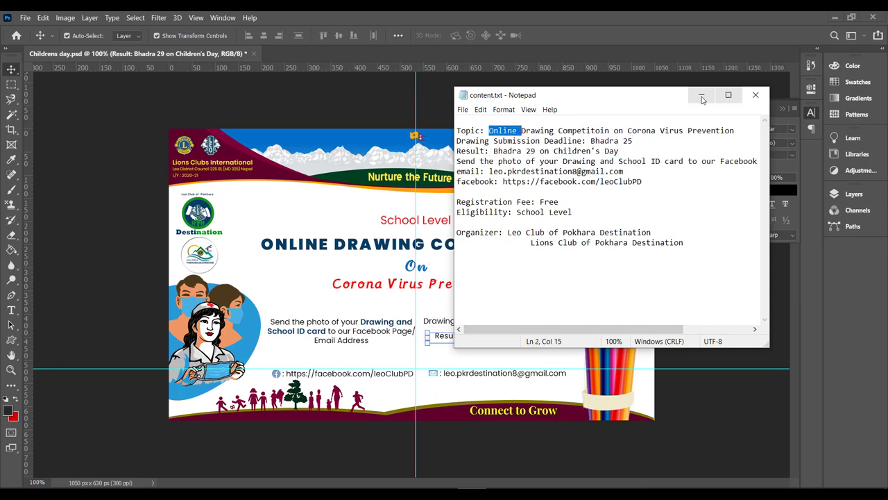
left_click(701, 94)
Step: Move the vertical guide off the banner and remove the horizontal guide from the contact row
left_click_drag(452, 372, 452, 369)
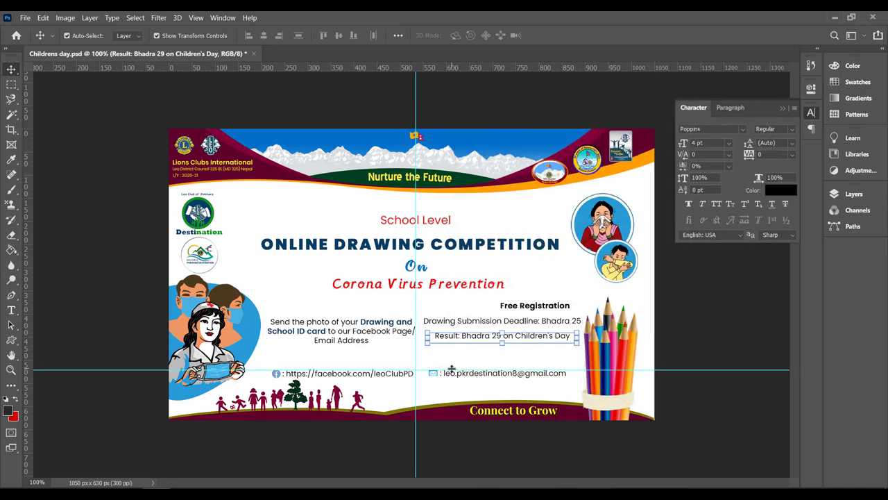
left_click_drag(415, 200, 131, 230)
left_click_drag(146, 370, 146, 482)
Step: Move the submission deadline and result lines down, closer to the contact row
left_click(537, 352)
mouse_move(535, 337)
left_mouse_down()
mouse_move(536, 351)
mouse_move(522, 338)
mouse_move(533, 352)
left_mouse_up()
left_click(542, 363)
Step: Break the instruction paragraph so "Page/ Email Address" forms its last line, and move the paragraph down level with the deadline line
double_click(361, 332)
left_click(395, 331)
key("Return")
left_click(551, 35)
key("Escape")
key("v")
left_click_drag(358, 332, 358, 345)
Step: Duplicate the "Free Registration" heading above the instruction paragraph and change the copy's text to "For Registration"
left_click_drag(518, 309, 322, 310)
double_click(323, 310)
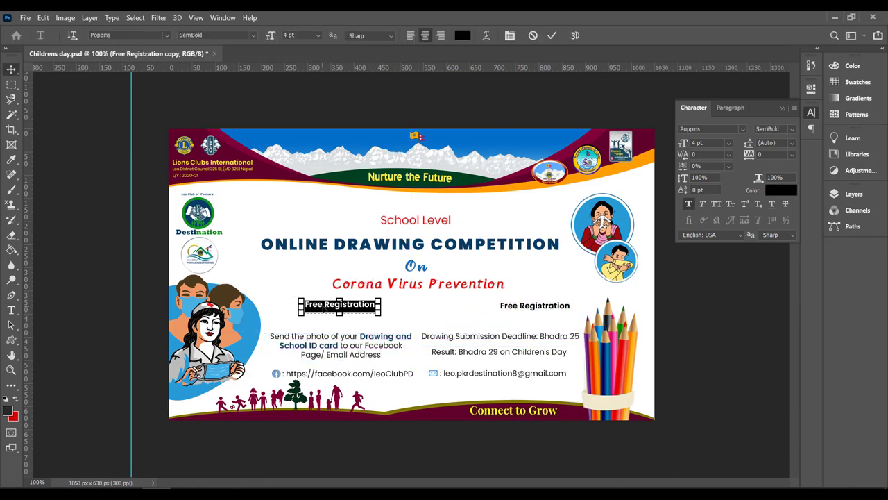
key("BackSpace")
type("For")
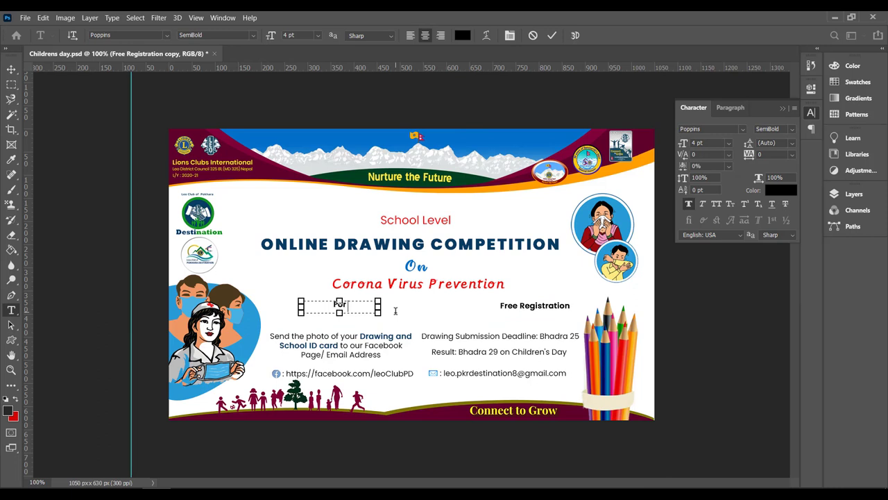
type(" Registration")
left_click(551, 35)
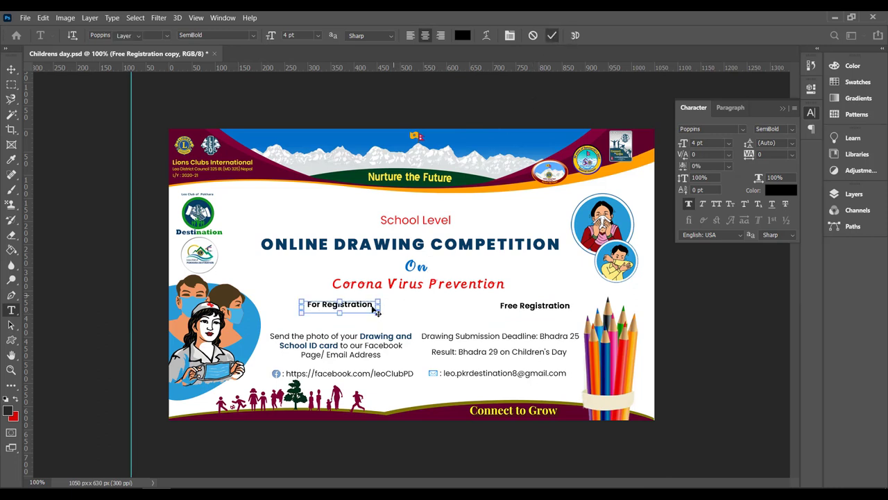
key("v")
Step: Using a temporary horizontal guide, align the "For Registration" and "Free Registration" headings and centre each over the text below it
left_click_drag(429, 68, 409, 303)
left_click_drag(361, 308, 356, 308)
left_click_drag(525, 308, 496, 310)
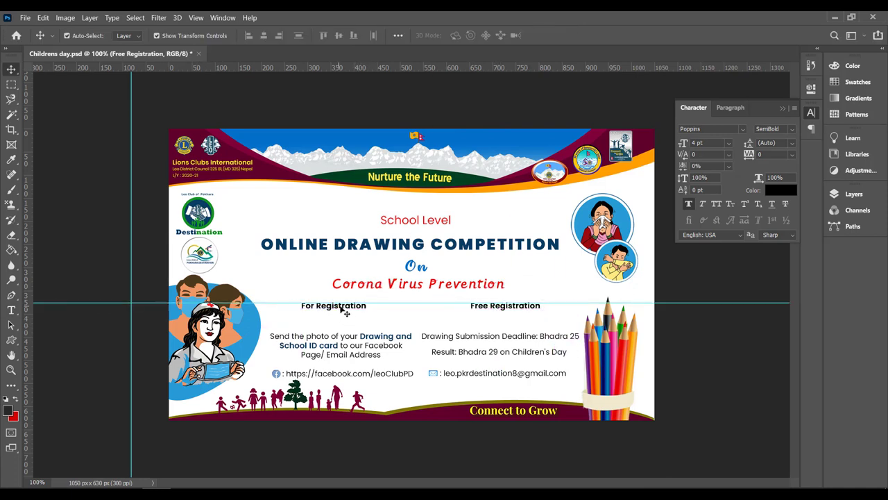
mouse_move(343, 312)
left_mouse_down()
mouse_move(349, 350)
mouse_move(349, 341)
left_mouse_up()
Step: Move the instruction paragraph, the deadline and result lines, and the contact row slightly up beneath the headings
left_click(474, 352)
left_click(454, 338, "shift")
left_click_drag(453, 338, 452, 326)
left_click(368, 373)
left_click(460, 373, "shift")
left_click_drag(460, 373, 460, 364)
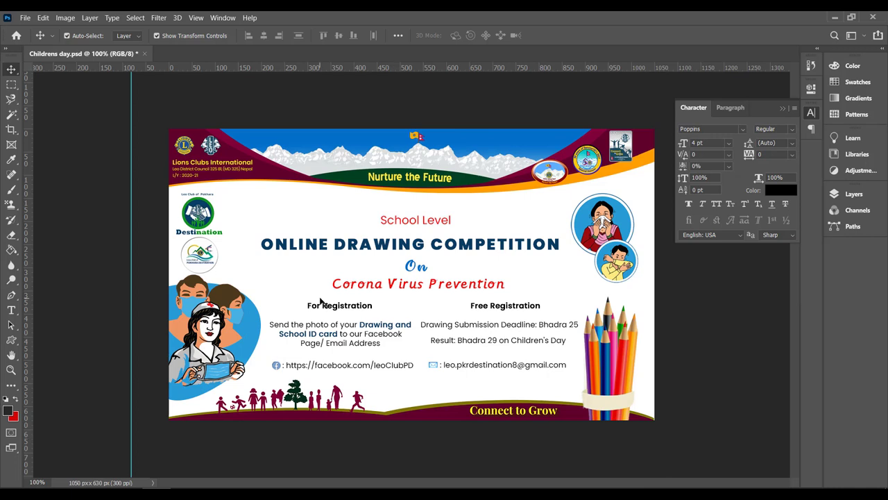
Step: Draw an unfilled rectangle about 175 × 37 px around the "For Registration" heading and thin its black outline to 0.88 px
left_click(12, 342)
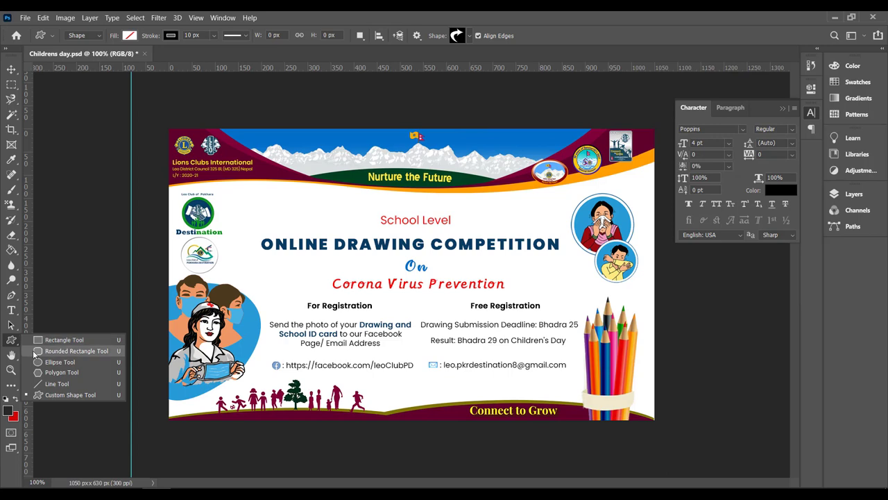
left_click(59, 339)
left_click_drag(299, 297, 381, 313)
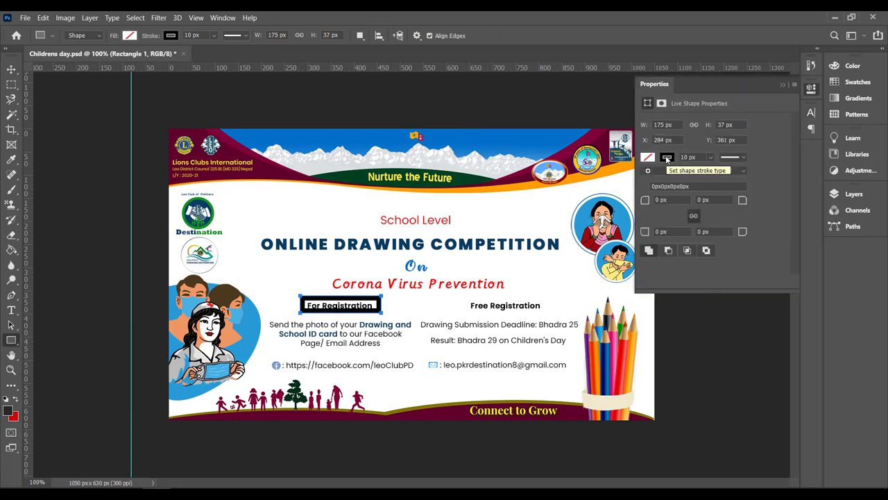
left_click(711, 158)
left_click_drag(715, 173, 711, 173)
Step: Reduce the outlined rectangle's height to about 31.6 px so it frames the "For Registration" heading evenly
left_click(11, 71)
left_click_drag(381, 305, 381, 304)
left_click_drag(340, 296, 341, 313)
scroll(340, 301, "up", 10)
left_click(572, 35)
left_click(519, 329)
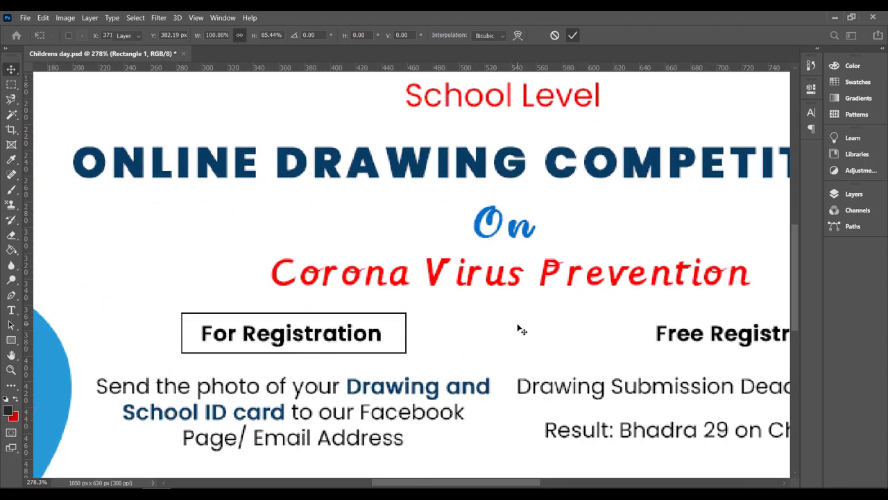
Step: Duplicate the outlined rectangle and move the copy so it overlaps the right part of the "For Registration" box, slightly lower
left_click(406, 331)
key("ctrl+c")
key("ctrl+v")
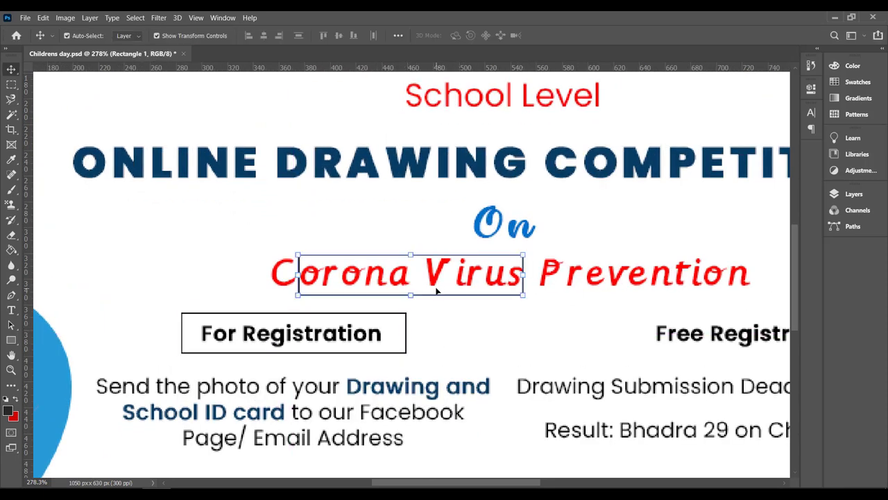
key("shift+Down")
key("shift+Down")
key("shift+Down")
key("shift+Down")
key("shift+Down")
key("shift+Right")
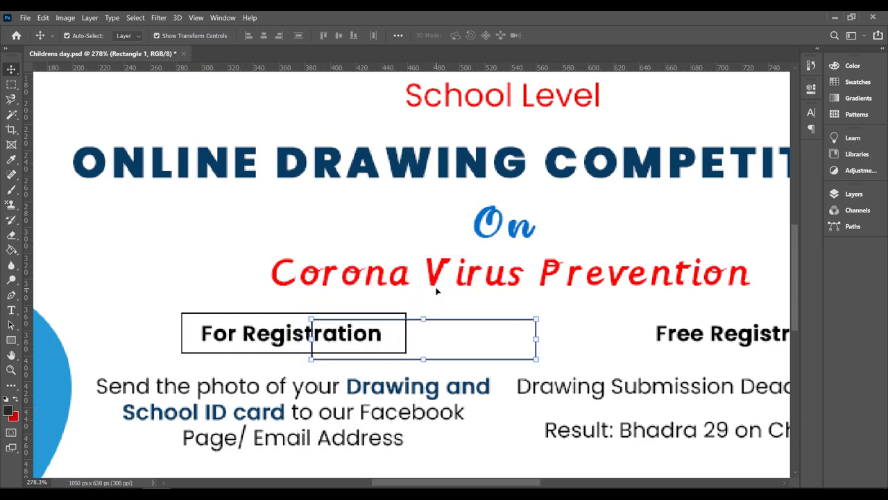
key("shift+Right")
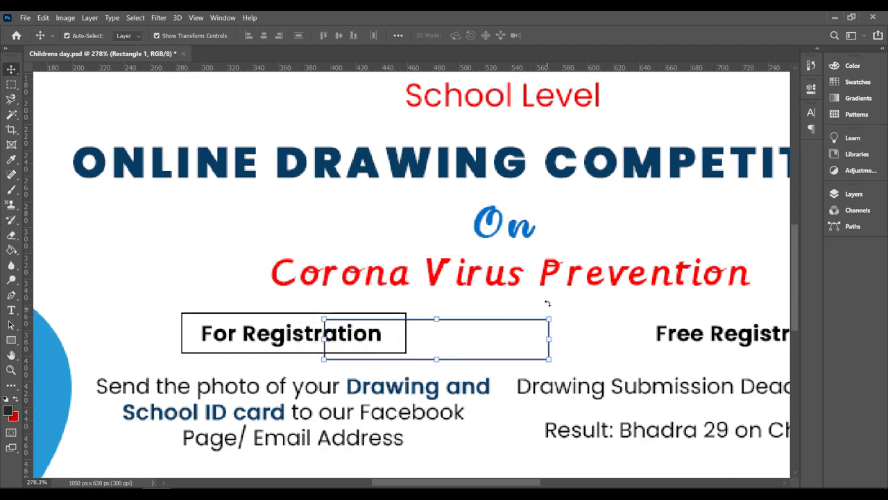
Step: Fill the duplicated rectangle with black
left_click(11, 340)
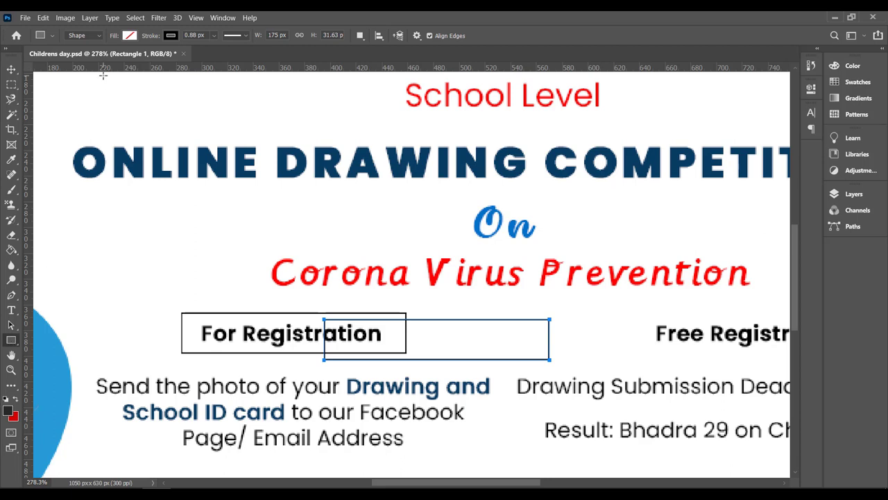
left_click(131, 36)
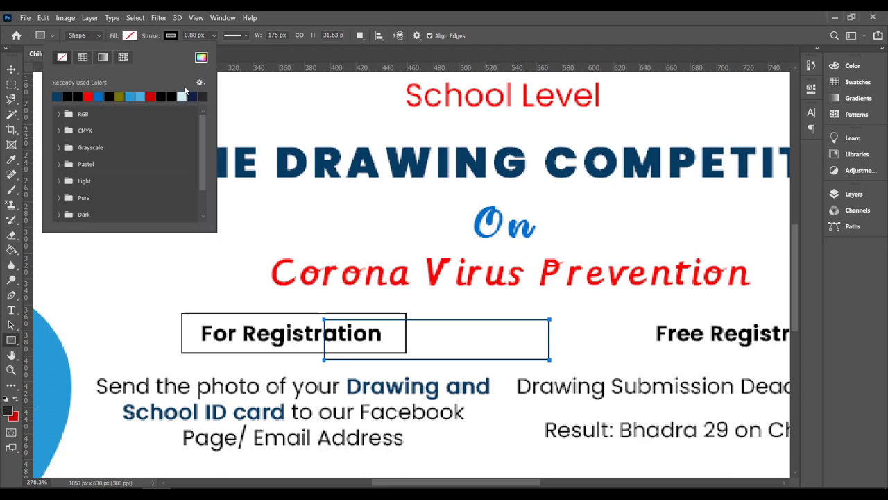
left_click(79, 96)
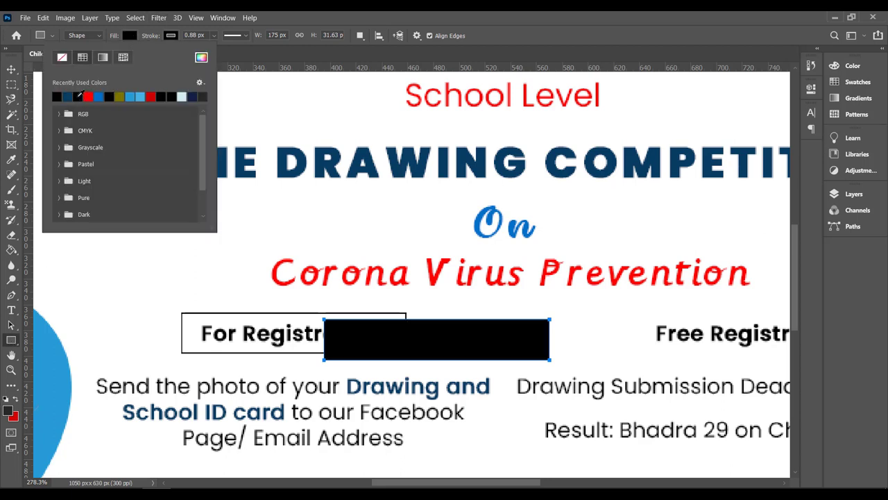
left_click(15, 70)
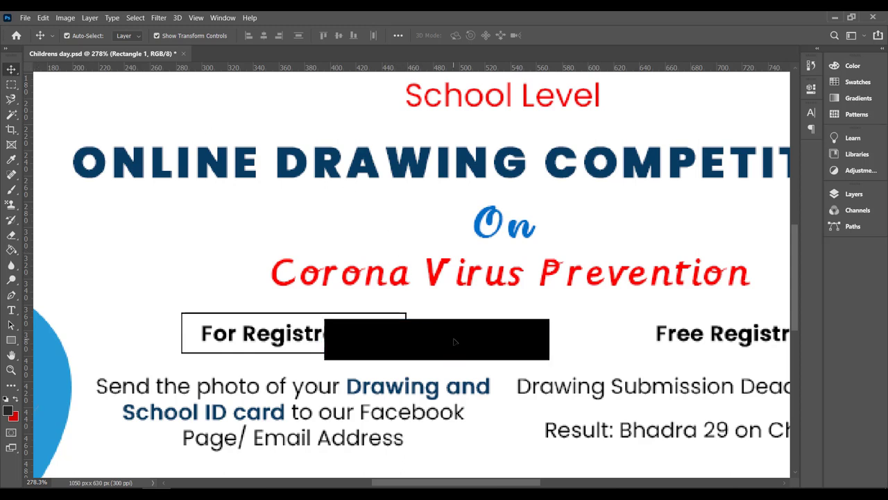